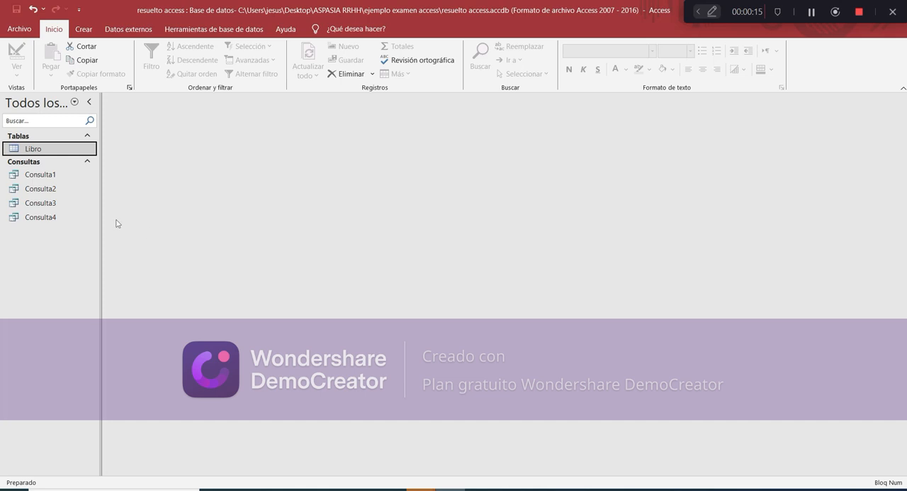
Start an Excel import of LIBROS.xlsx from the ejemplo examen access folder into a new table of the current database
click(128, 31)
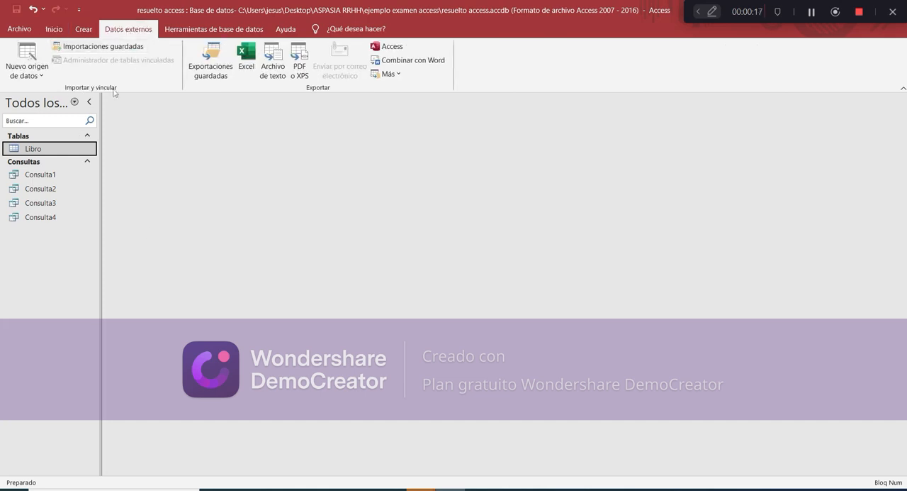
click(31, 64)
mouse_move(58, 100)
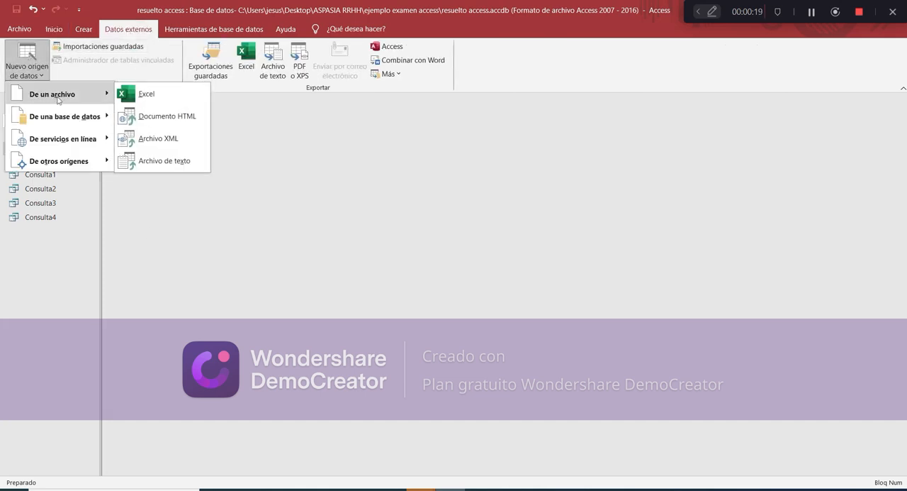
click(150, 96)
click(623, 165)
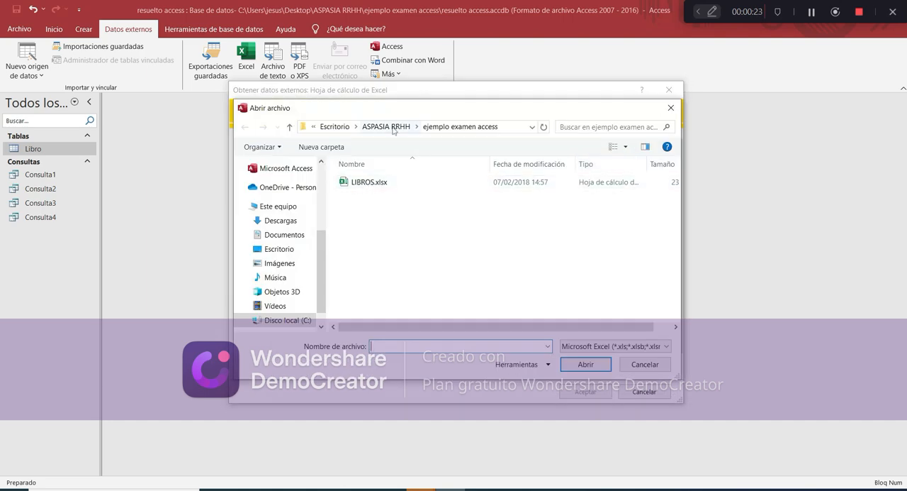
double_click(384, 182)
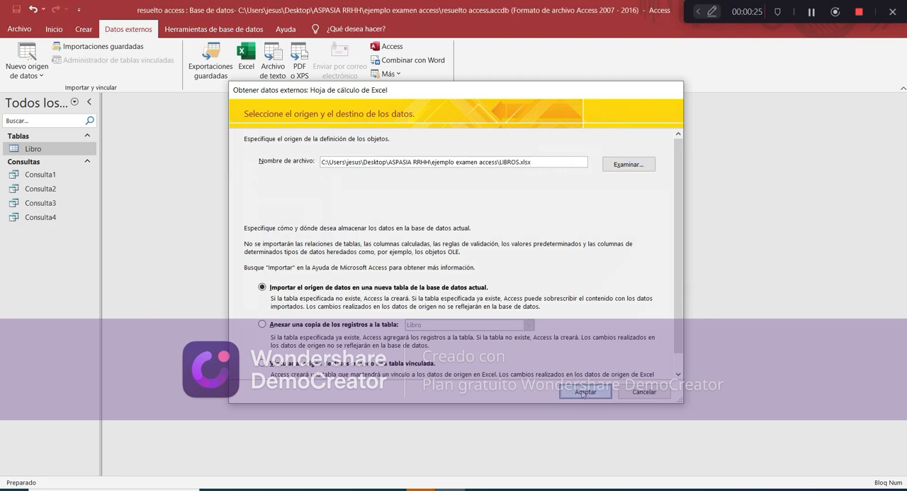
click(583, 392)
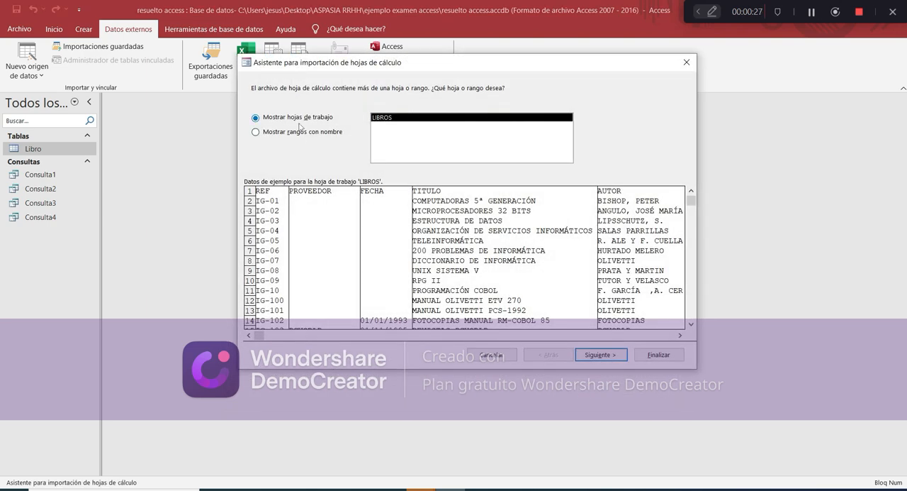
Use the LIBROS worksheet as the source and treat its first row as column headings
click(583, 356)
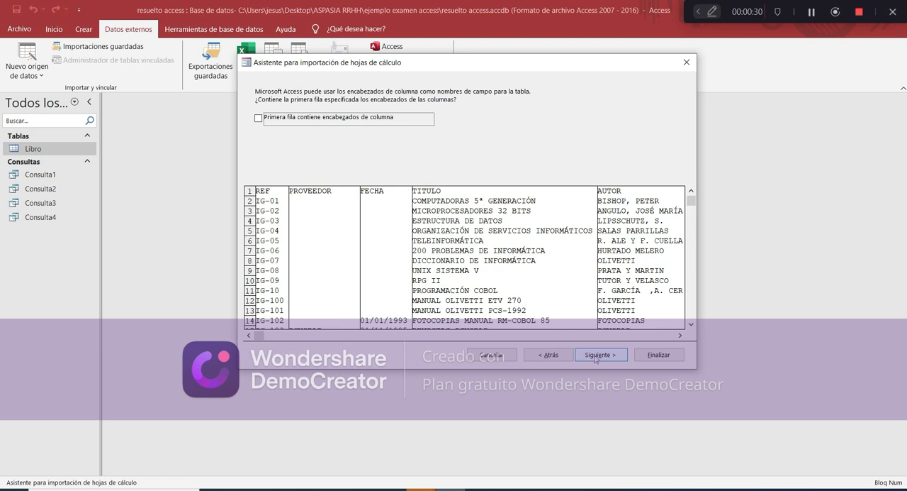
click(258, 118)
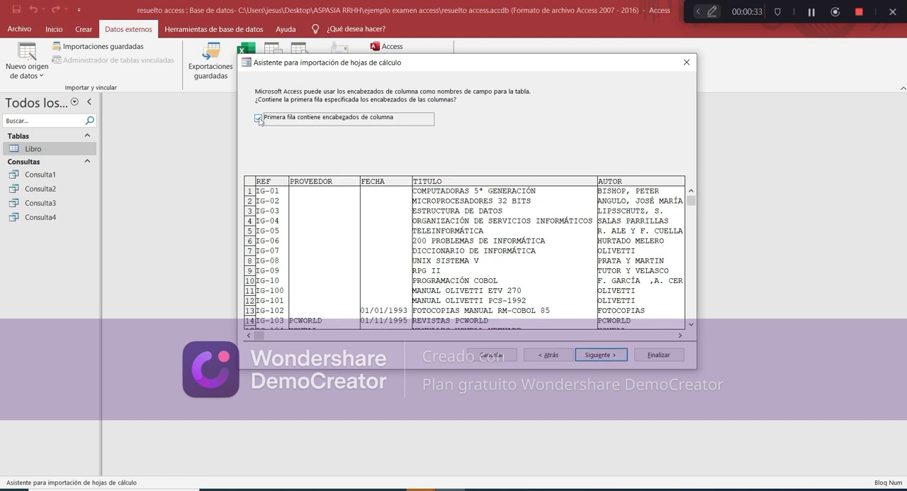
click(601, 354)
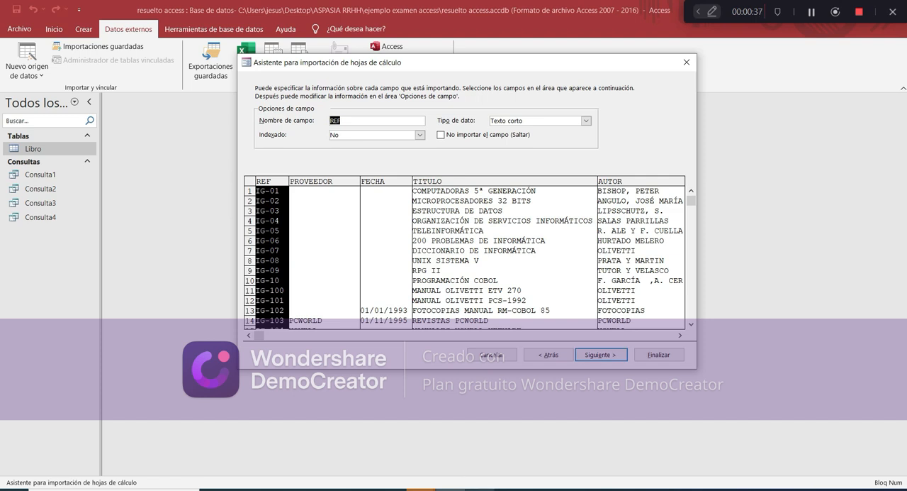
Consult the table specification in examen ACCESS.pdf and return to Access to index the REF field as Sí (Sin duplicados)
click(489, 489)
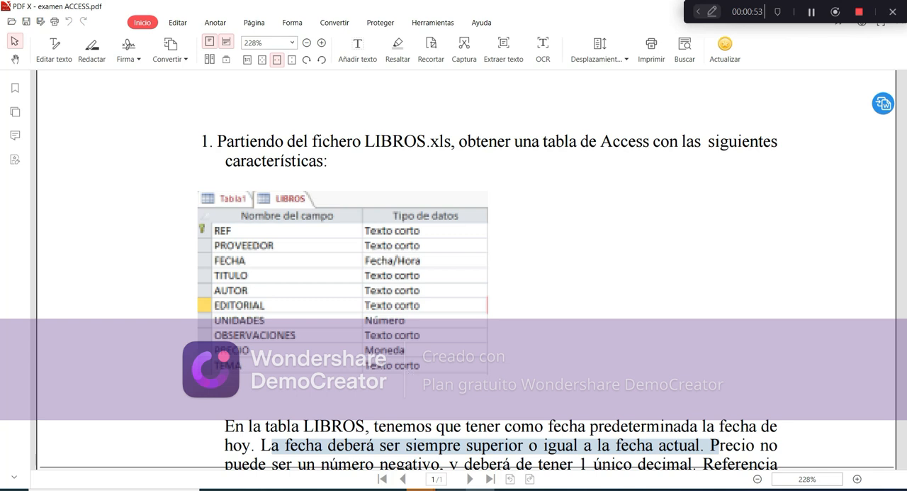
click(452, 488)
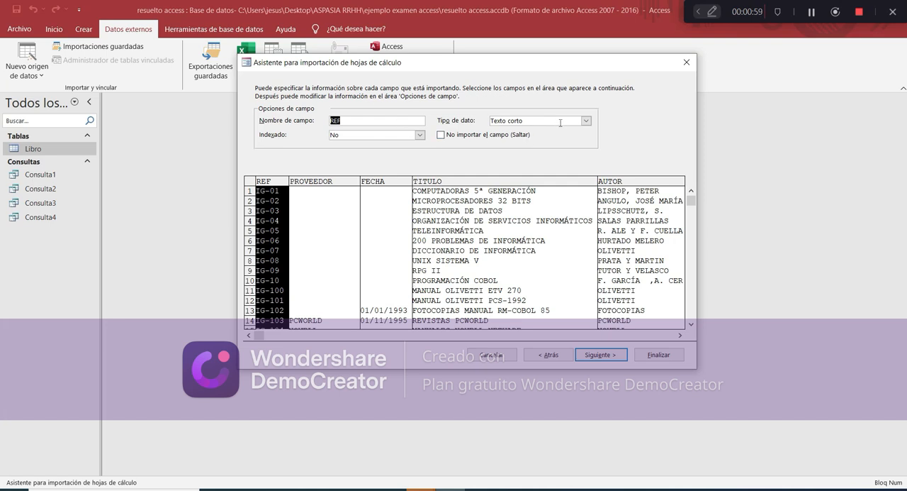
click(419, 134)
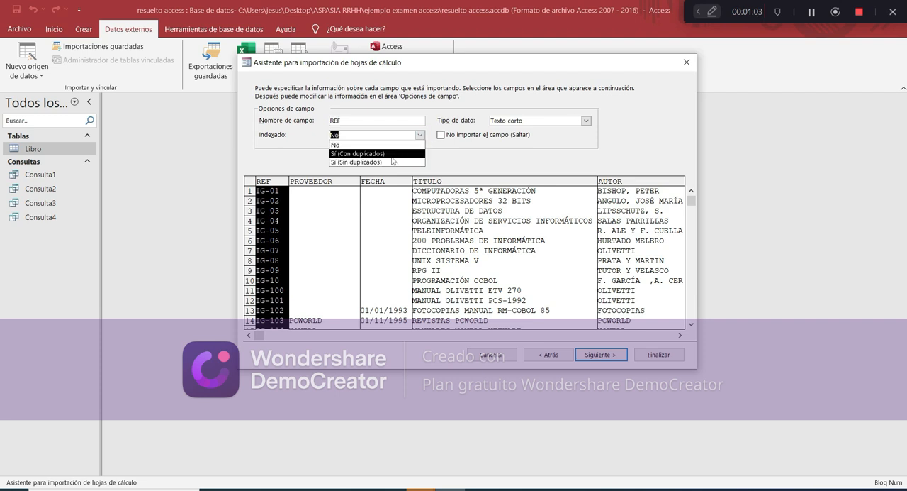
click(393, 162)
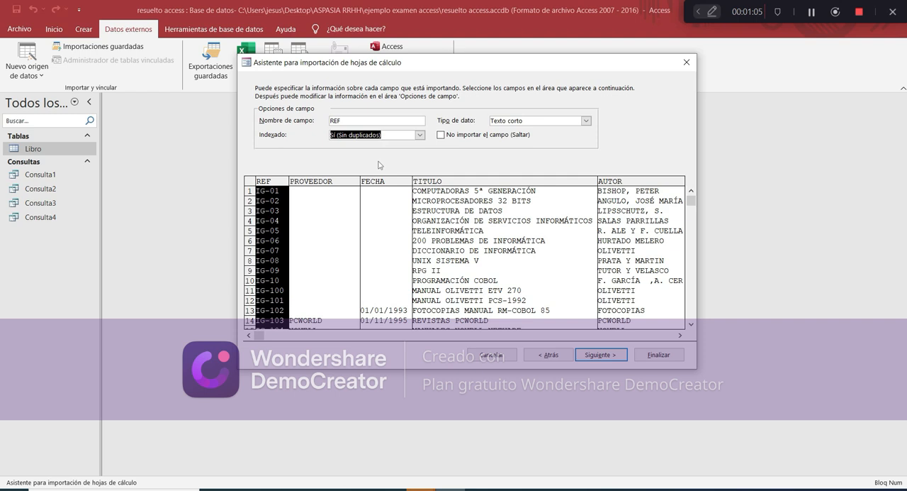
Set the imported FECHA field's data type to Fecha con hora
click(350, 182)
click(397, 182)
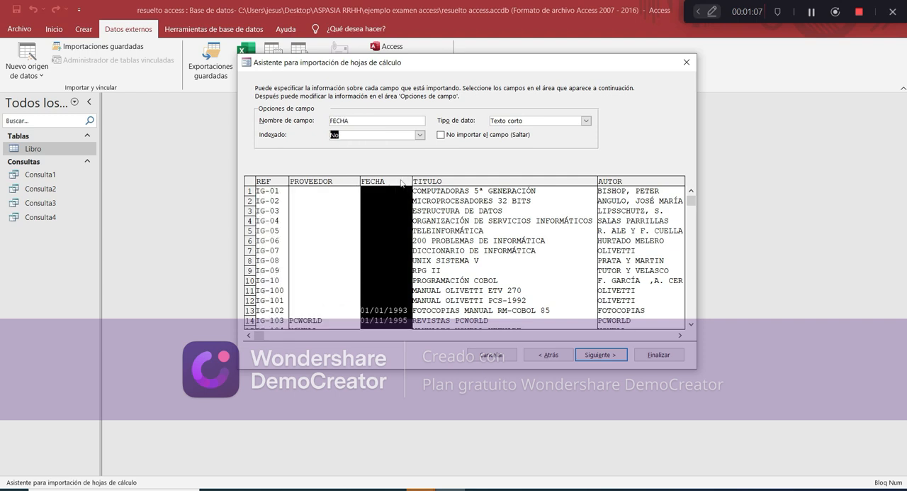
click(586, 121)
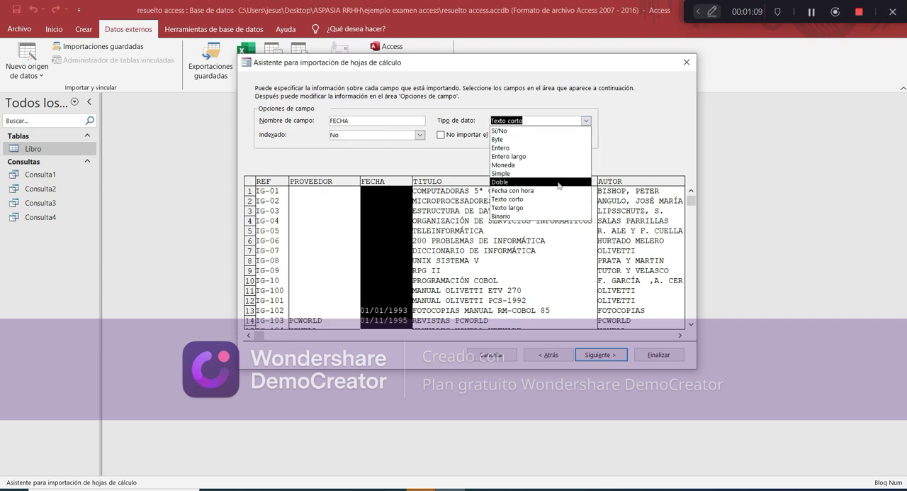
click(495, 191)
click(495, 191)
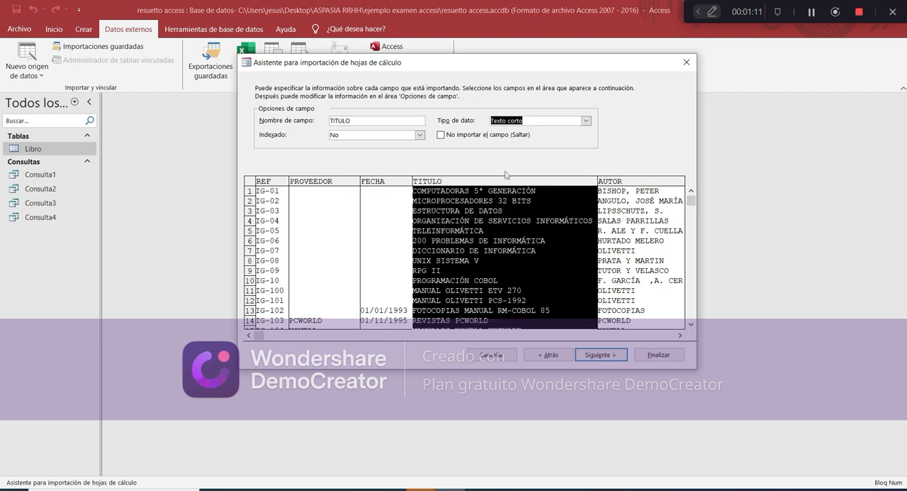
Check the AUTOR and EDITORIAL fields and set the UNIDADES field's data type to Entero
click(625, 182)
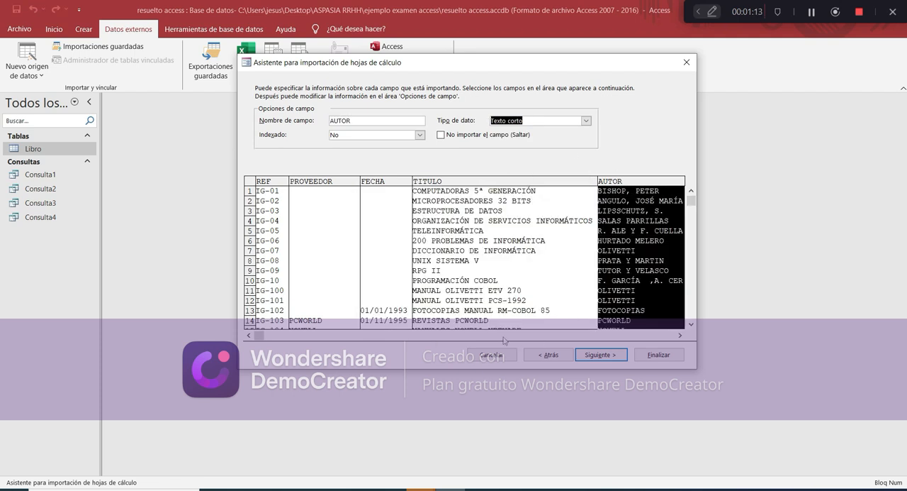
click(679, 336)
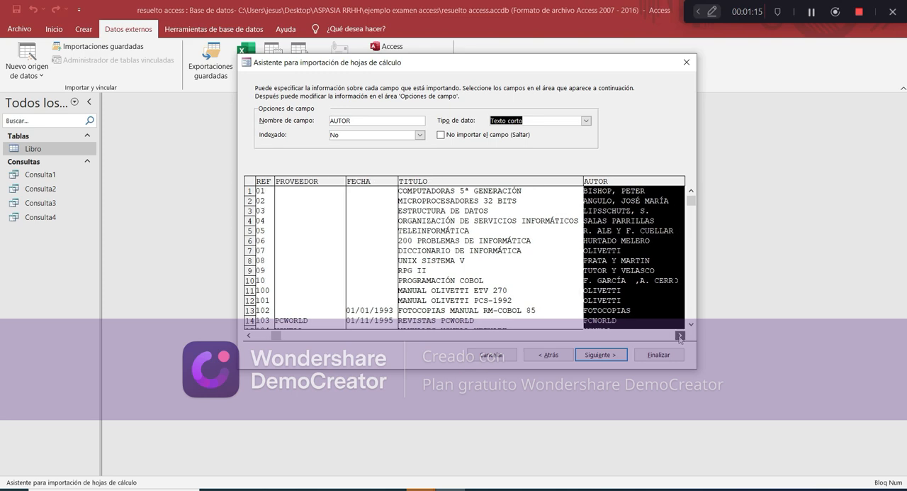
drag(679, 336, 679, 338)
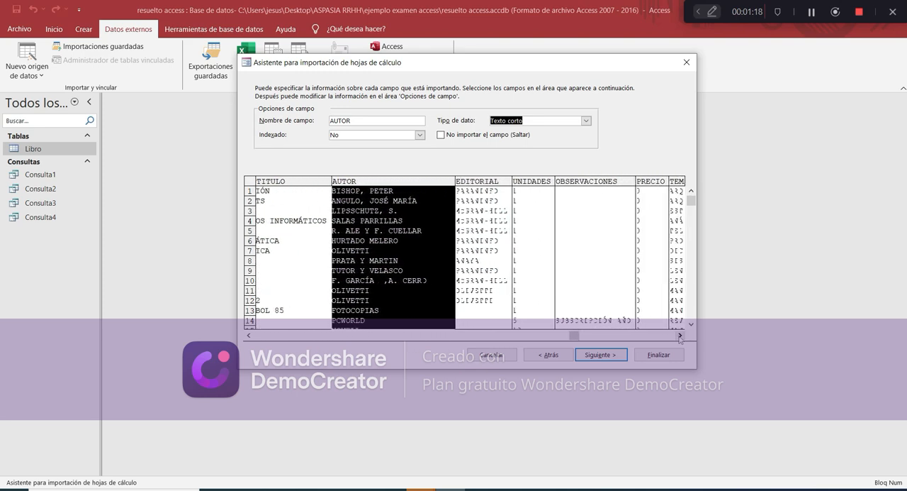
click(499, 186)
click(530, 185)
click(586, 120)
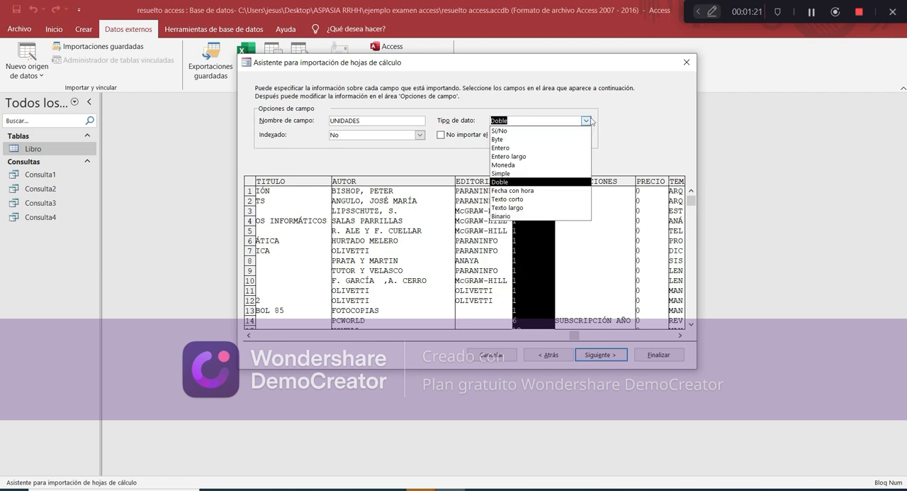
click(564, 148)
Set the PRECIO field's data type to Moneda and check the OBSERVACIONES and TEMA fields
click(600, 186)
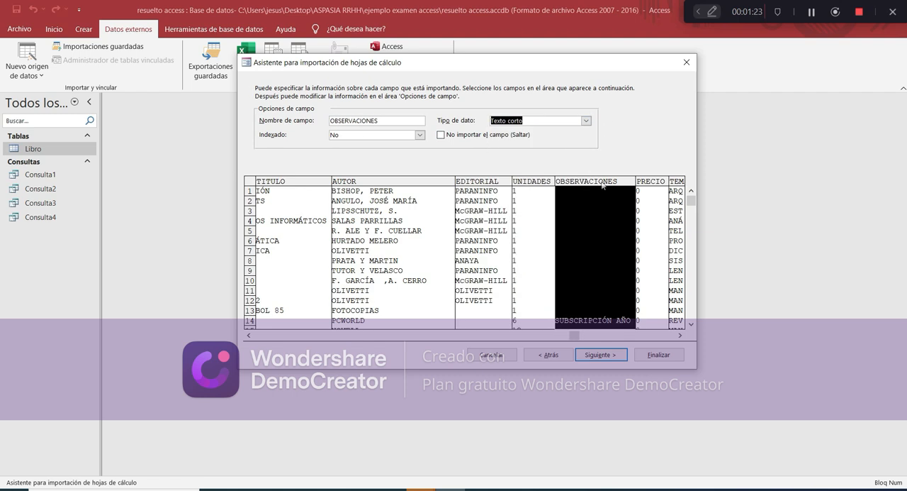
click(647, 186)
click(586, 120)
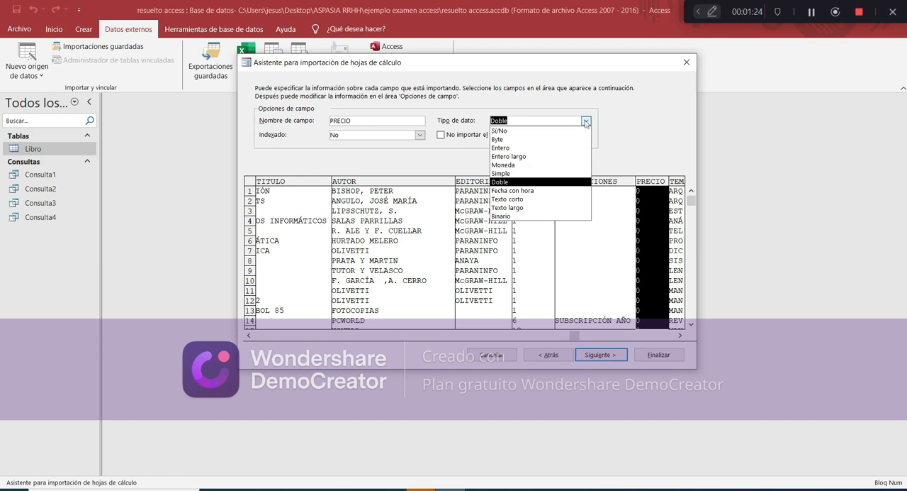
click(546, 171)
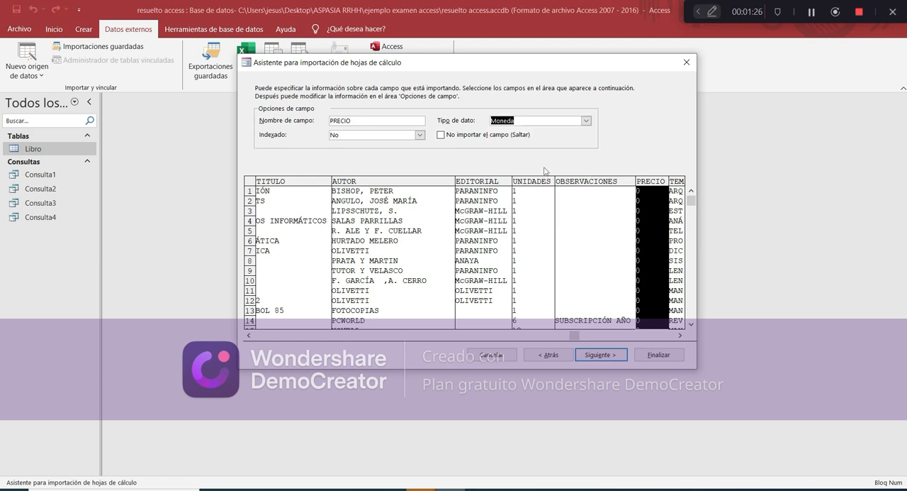
click(681, 336)
click(681, 336)
click(682, 336)
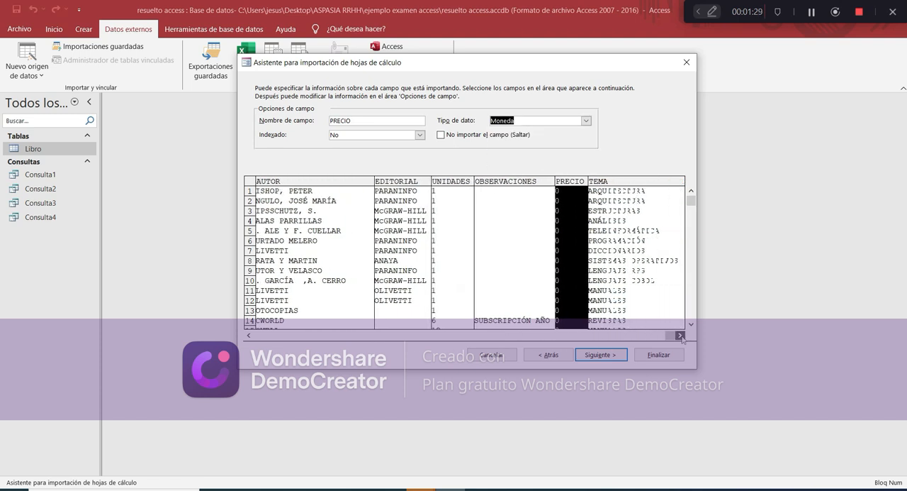
click(631, 184)
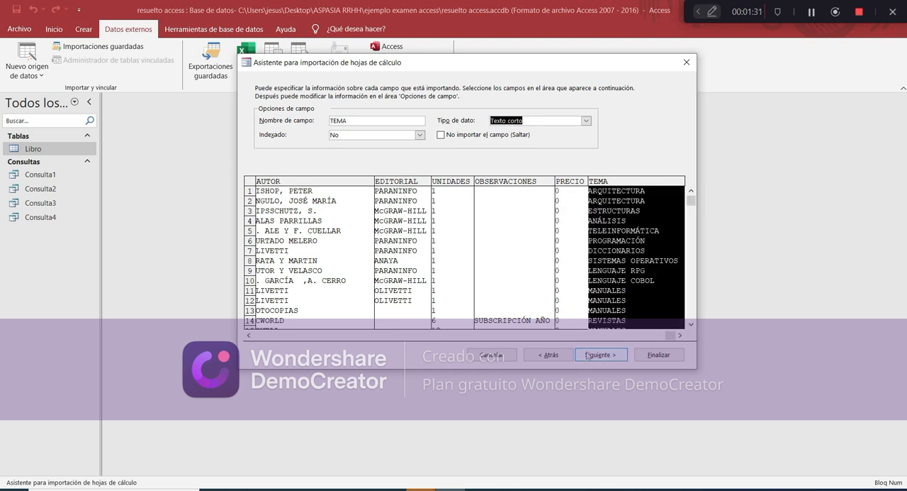
Choose REF as the primary key and finish the import into table LIBROS without saving the import steps
click(592, 354)
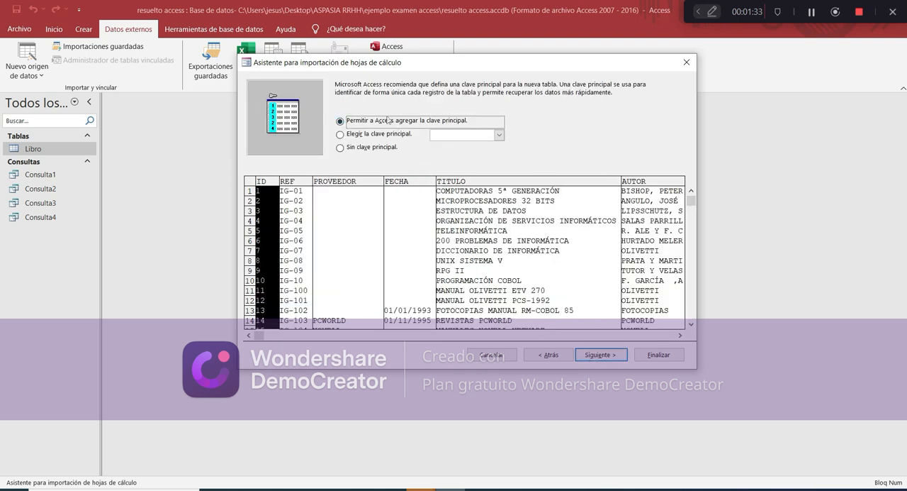
click(373, 135)
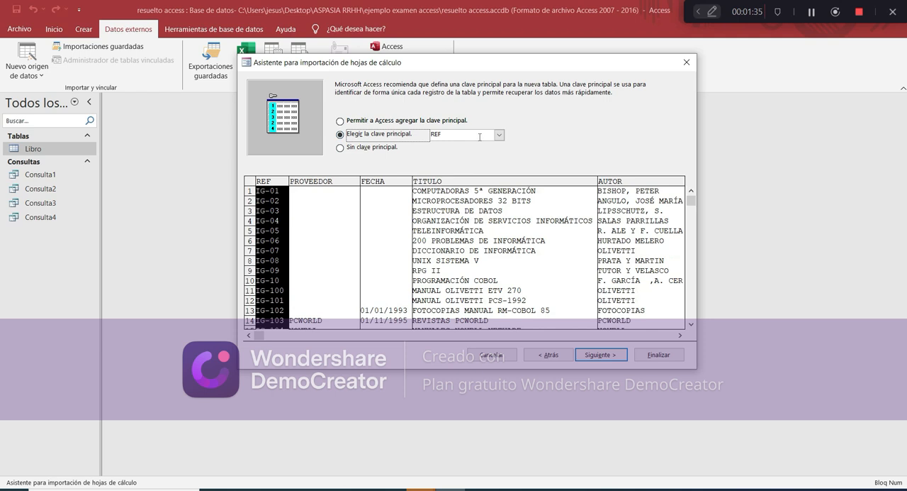
click(596, 356)
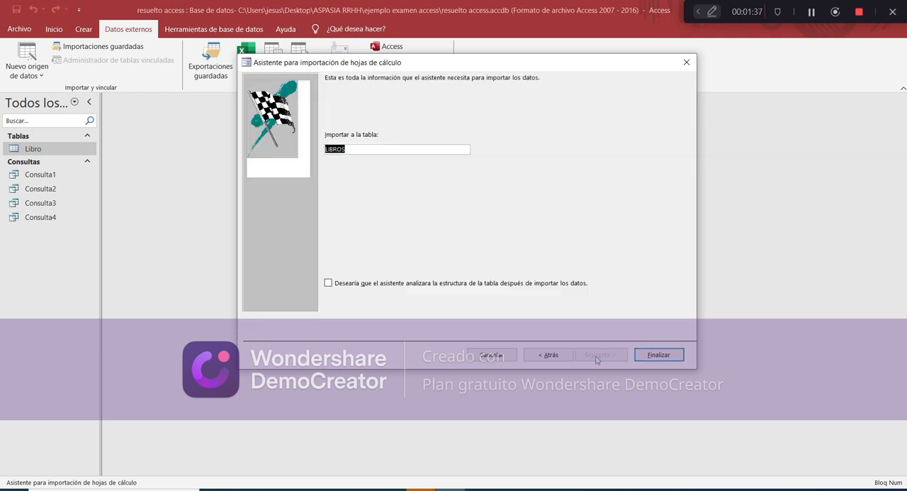
click(646, 356)
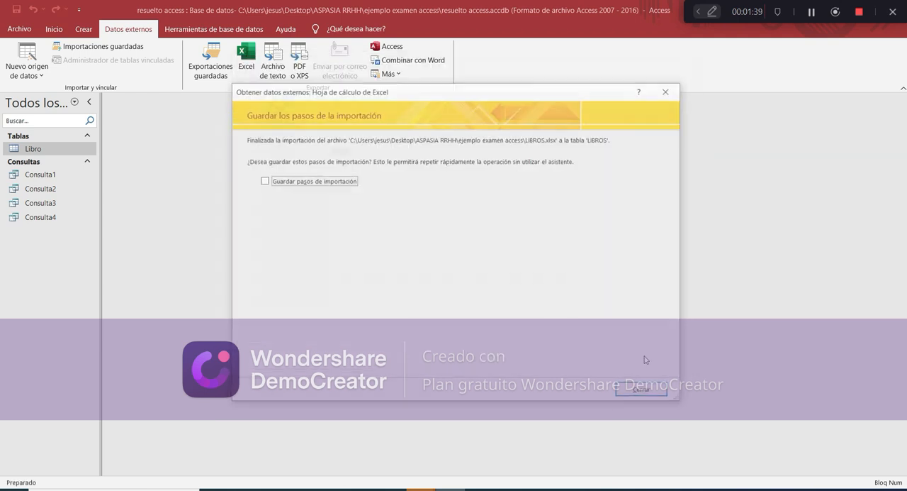
click(637, 393)
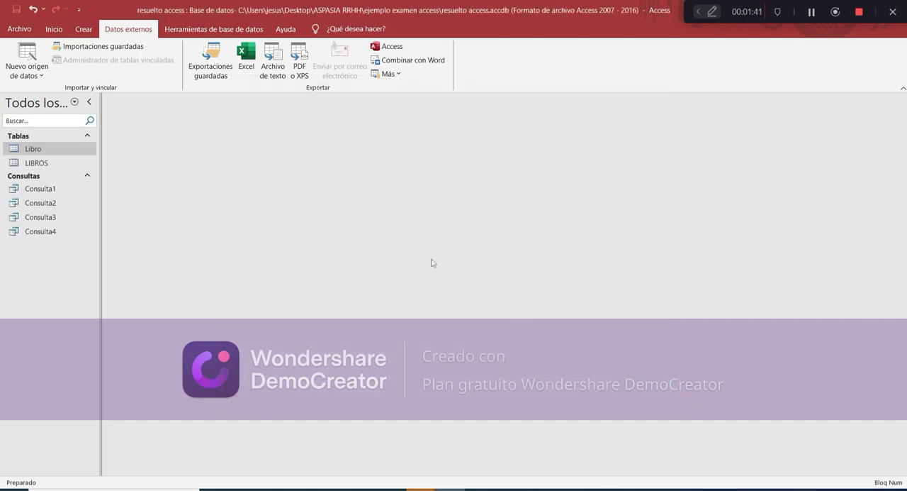
Open the imported LIBROS table and switch it to Design view
double_click(36, 163)
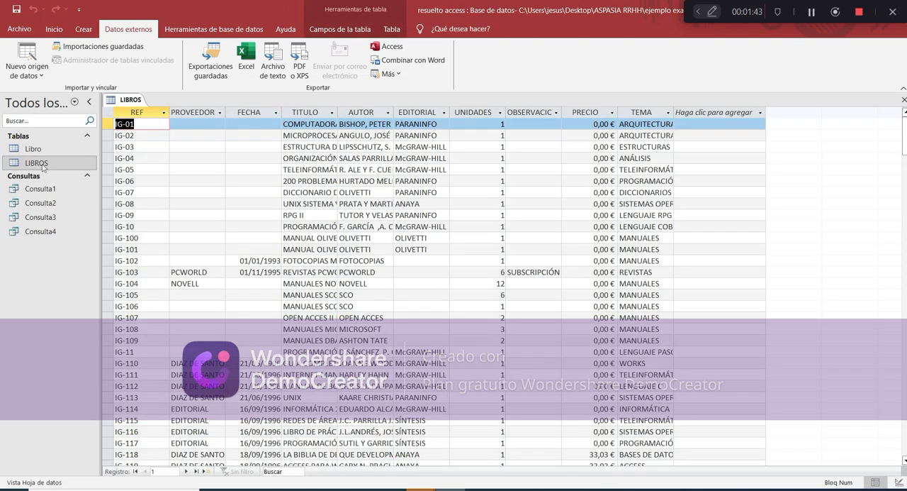
click(54, 29)
click(18, 61)
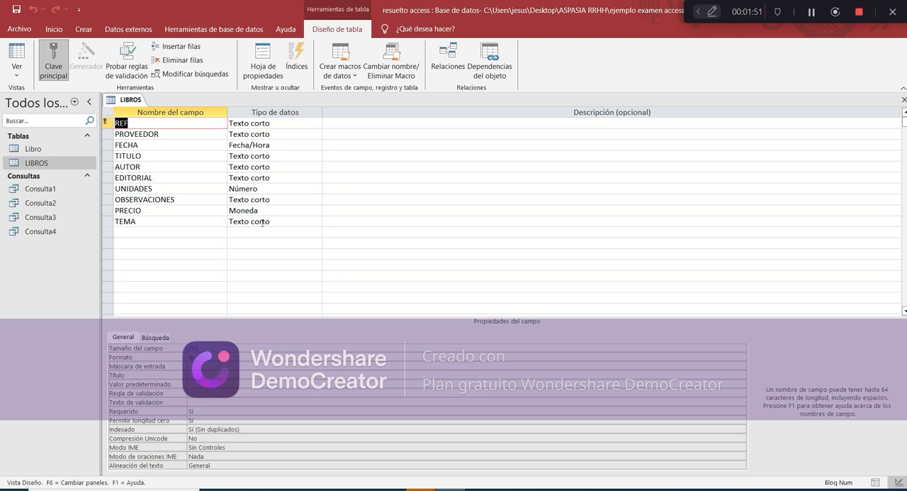
Check the exam's requirements for the LIBROS table and set the FECHA field's default value to Fecha()
key(alt+Tab)
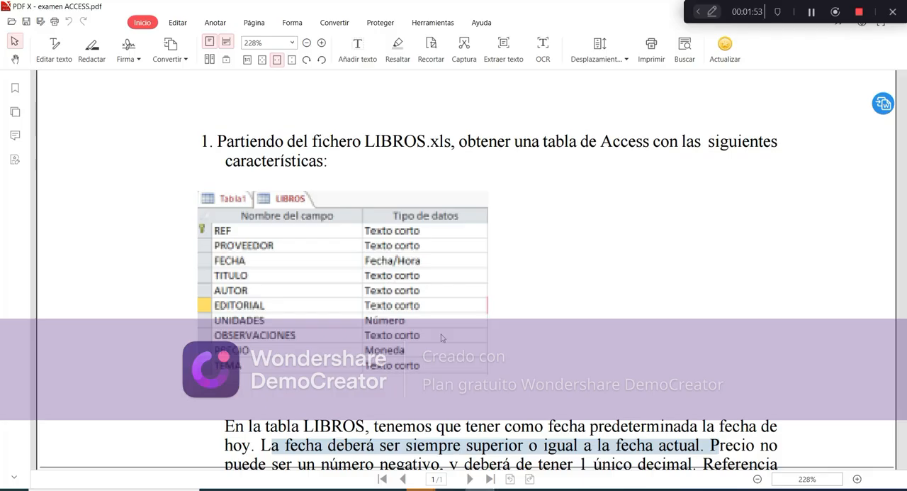
scroll(441, 337, down, 2)
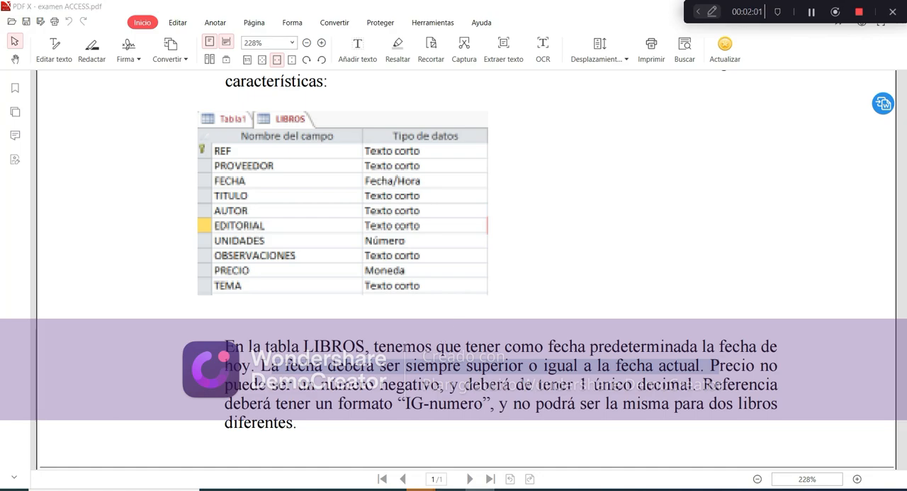
key(alt+Tab)
click(148, 146)
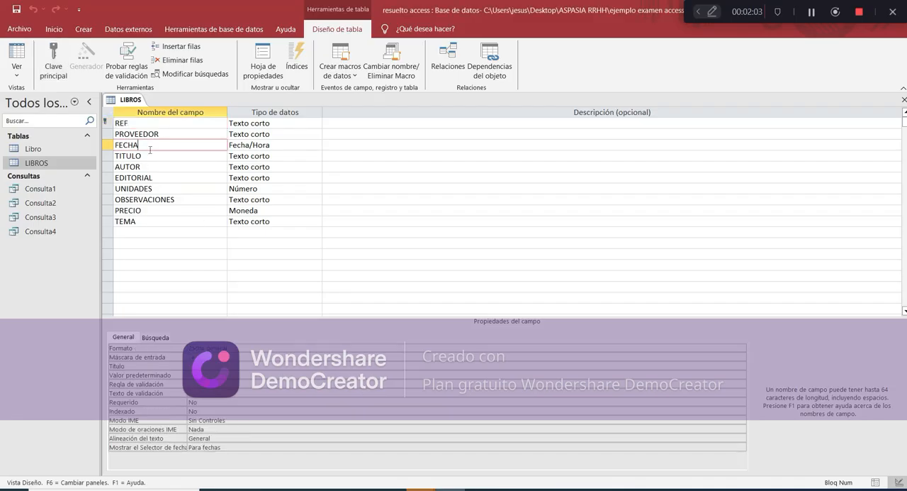
click(227, 375)
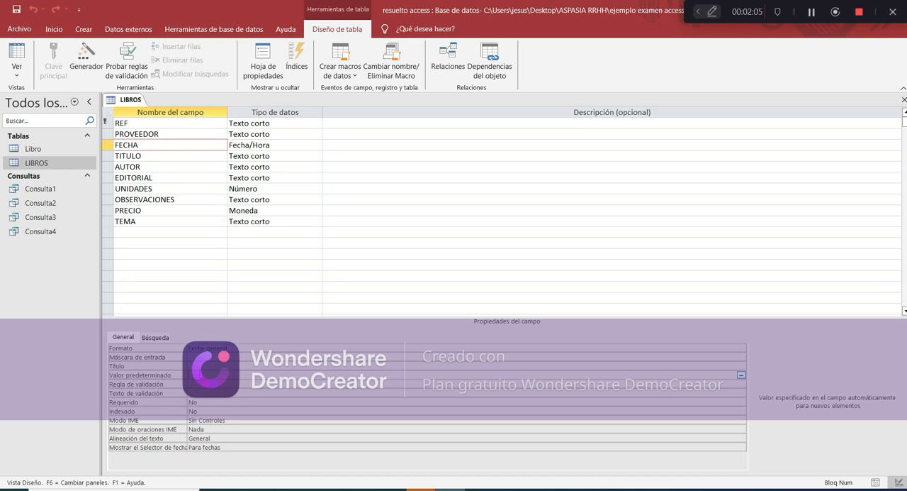
text(fecha())
key(Return)
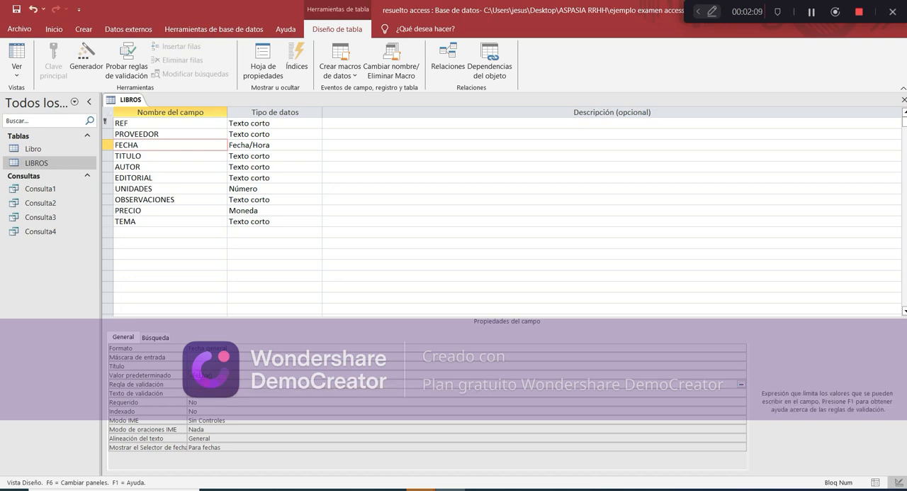
Look up the Fecha function among the built-in Fecha y hora functions in FECHA's default value expression builder, then close the builder
click(219, 375)
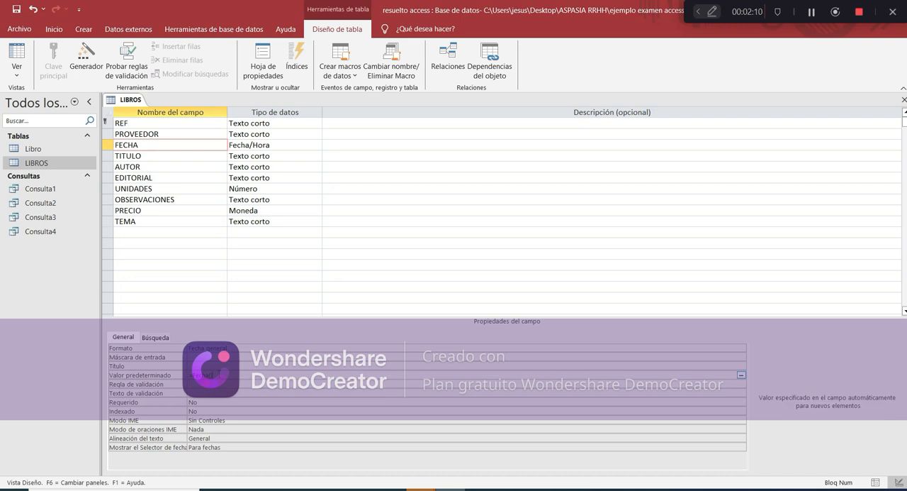
click(741, 375)
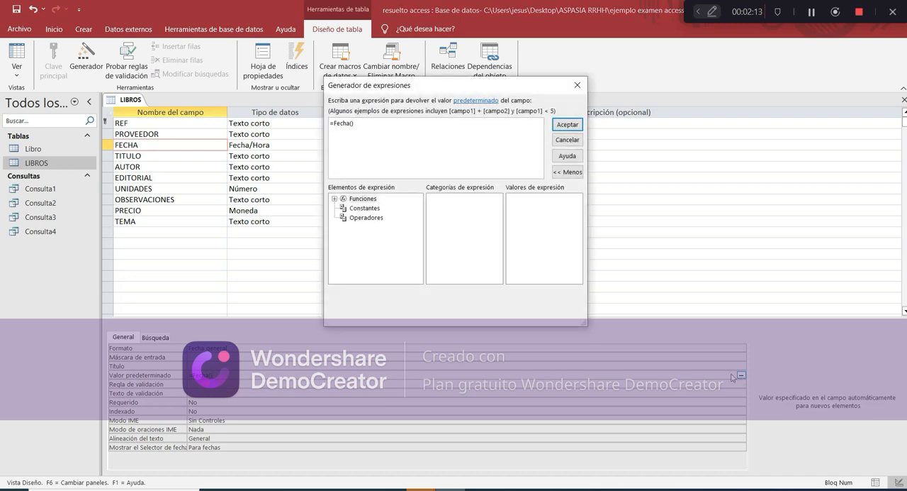
click(339, 200)
click(379, 208)
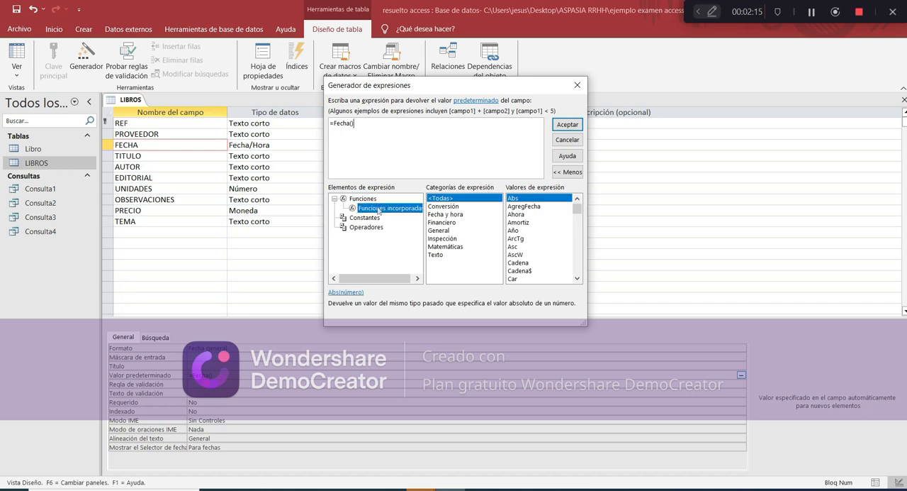
click(464, 215)
scroll(546, 246, down, 1)
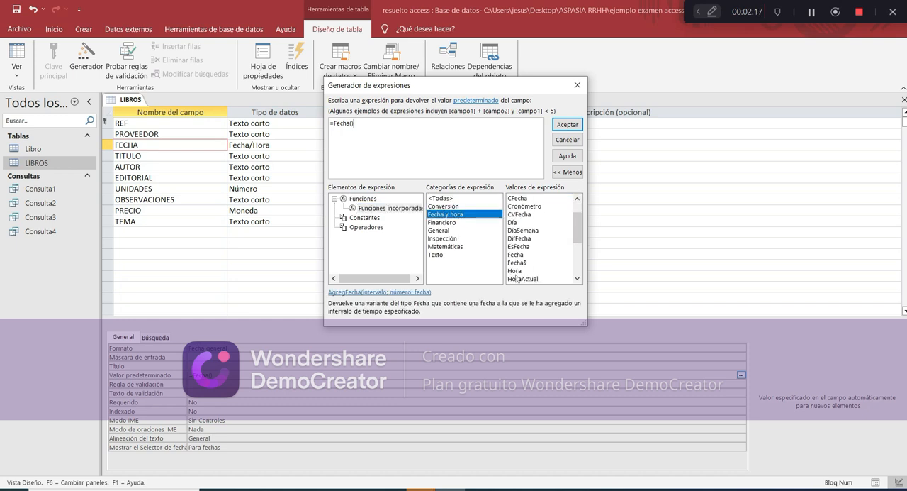
click(522, 255)
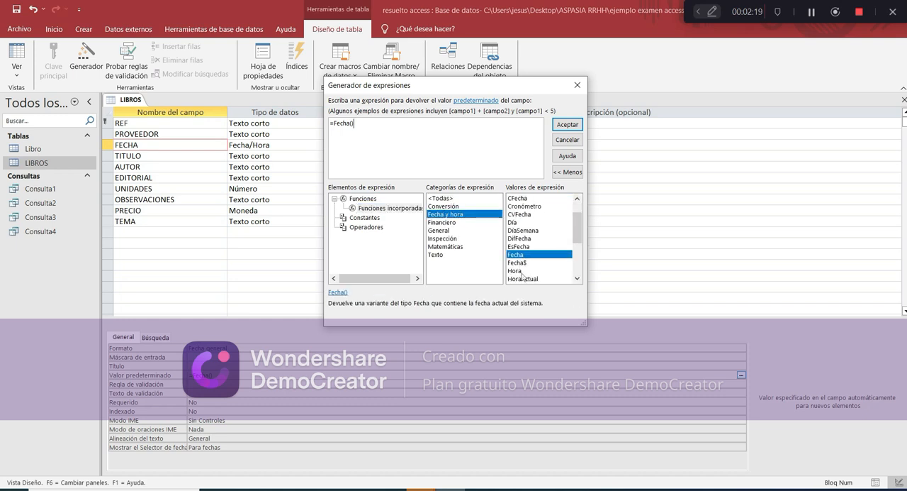
click(578, 85)
Add a validation rule requiring FECHA to be today or later, with the validation text "La fecha tiene que ser igual o superior al dia de hoy"
click(221, 384)
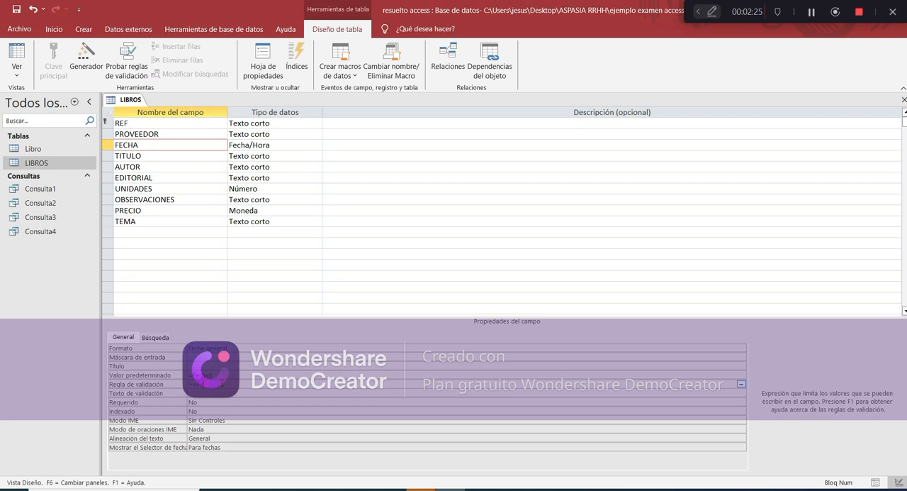
key(Down)
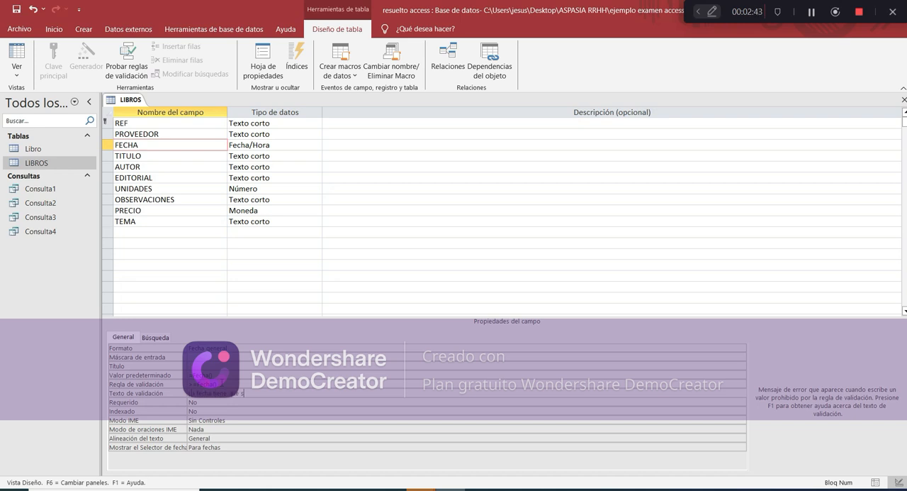
text(igual a)
text( superior al dia de hoy)
click(275, 411)
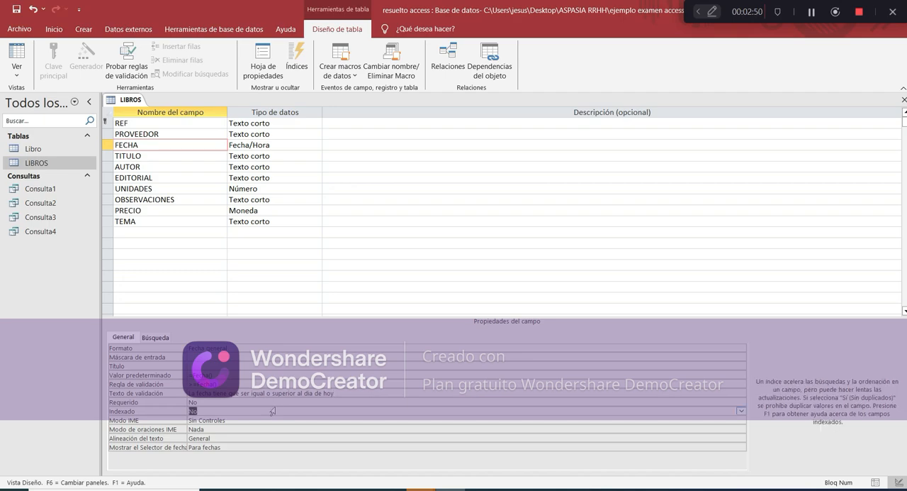
Add a validation rule that rejects negative PRECIO values and set the field's decimal places to 1, as the exam requires
click(479, 489)
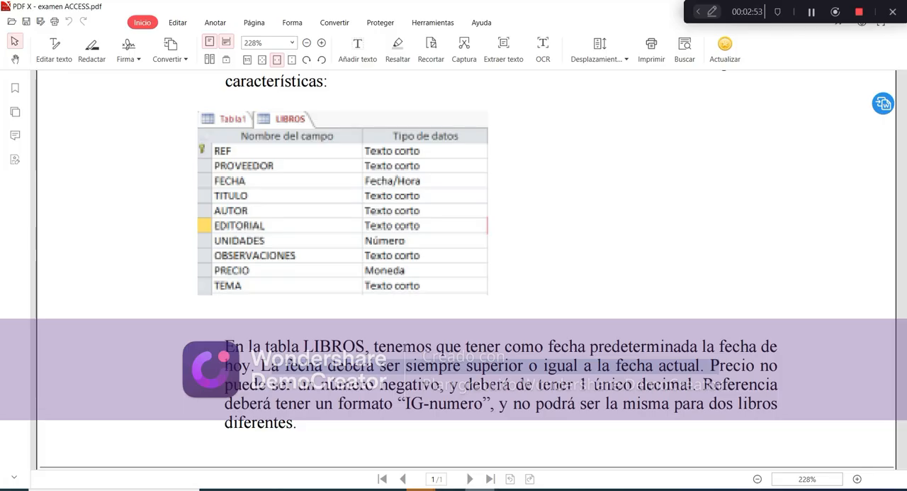
click(450, 489)
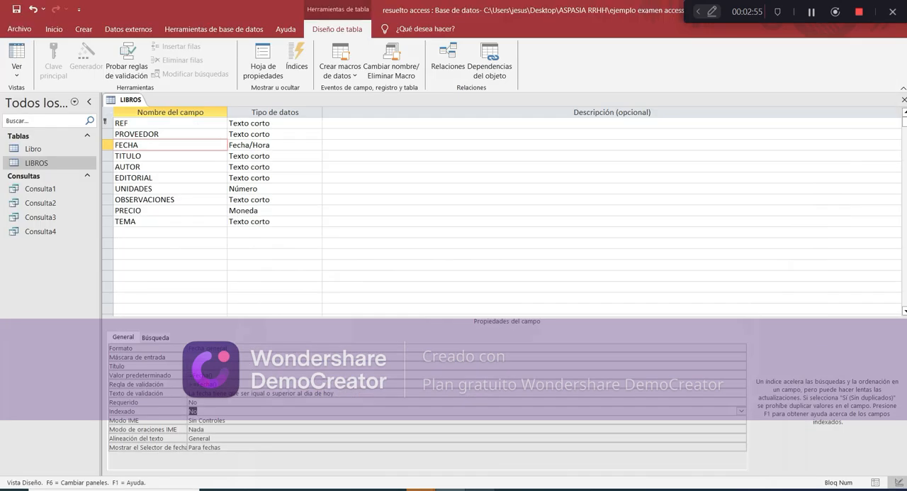
click(154, 211)
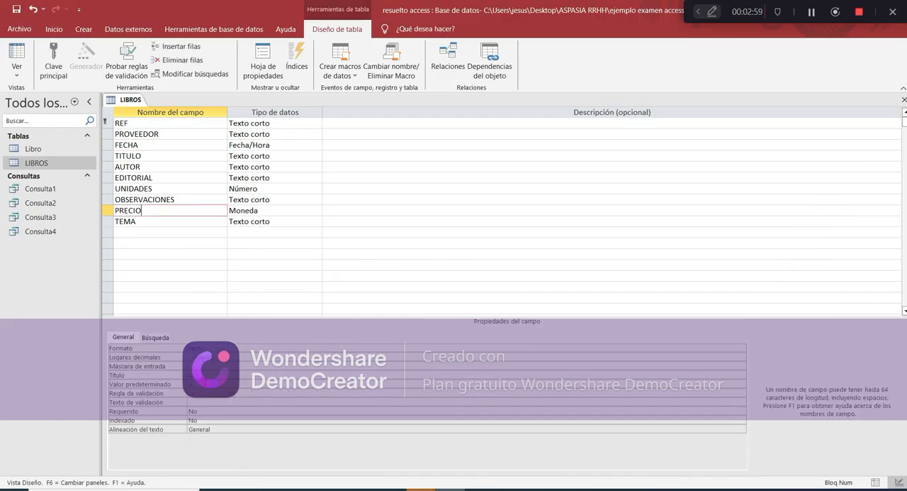
click(203, 392)
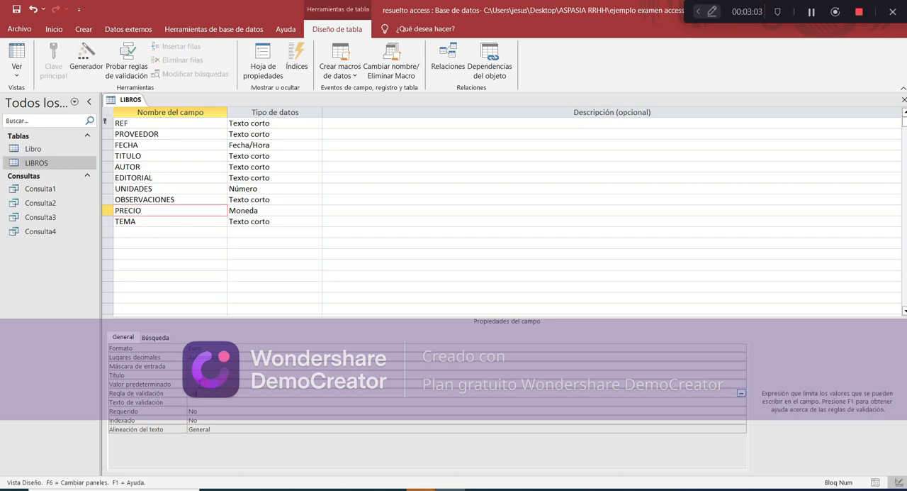
click(193, 357)
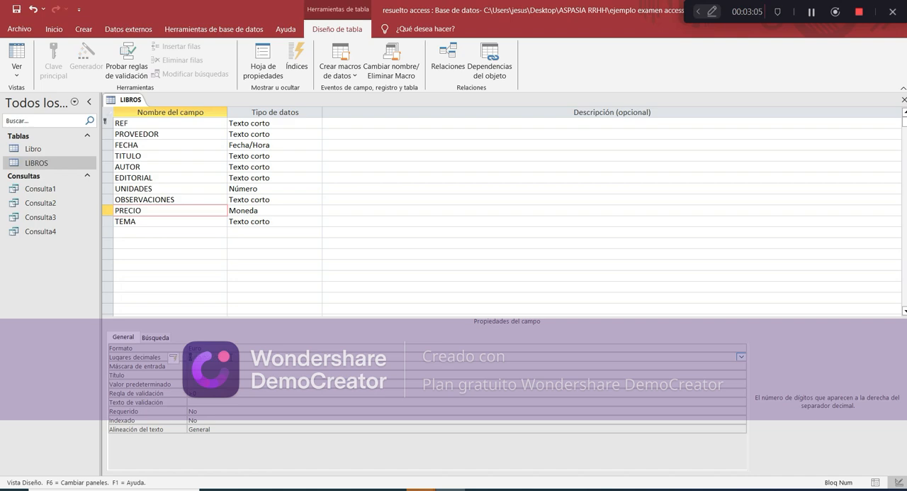
click(224, 366)
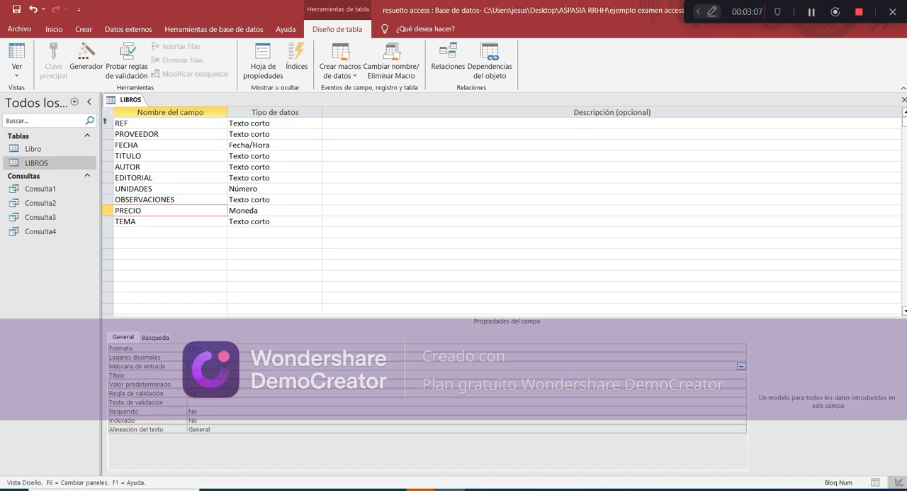
Check the exam's REF format and start the input mask wizard for REF, saving the table and keeping FECHA's new validation rule
click(450, 489)
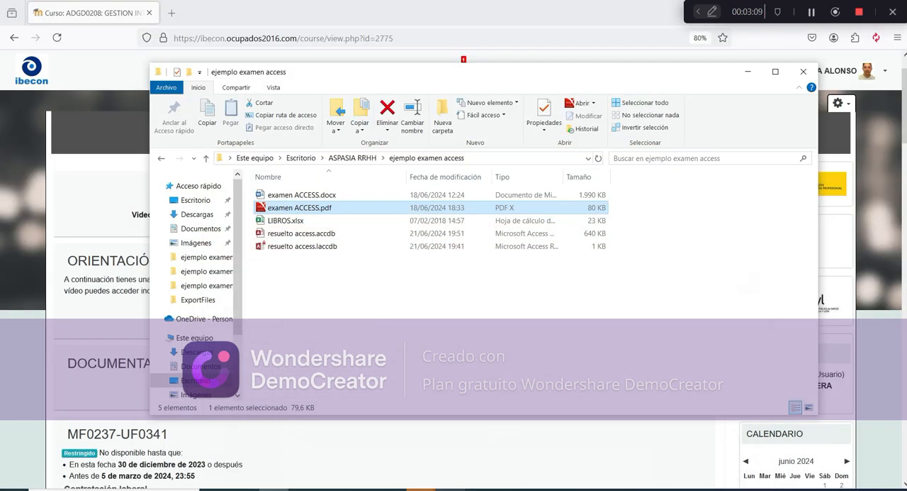
double_click(302, 207)
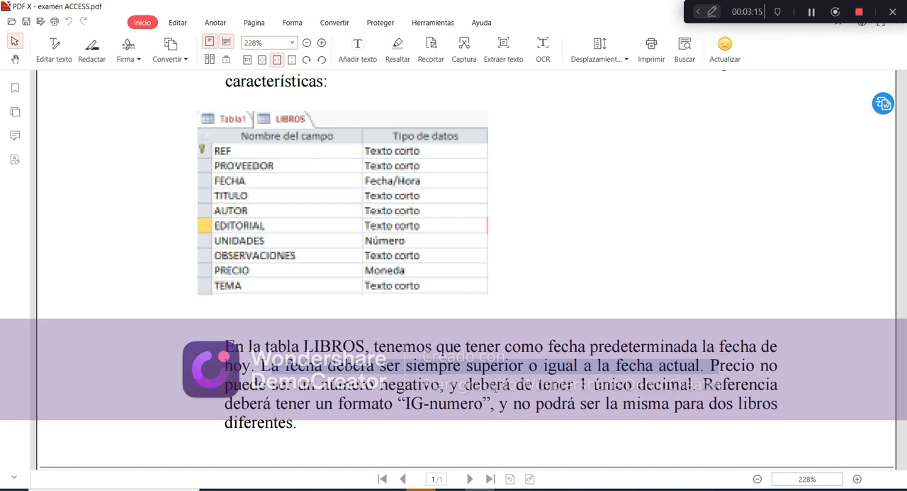
click(450, 489)
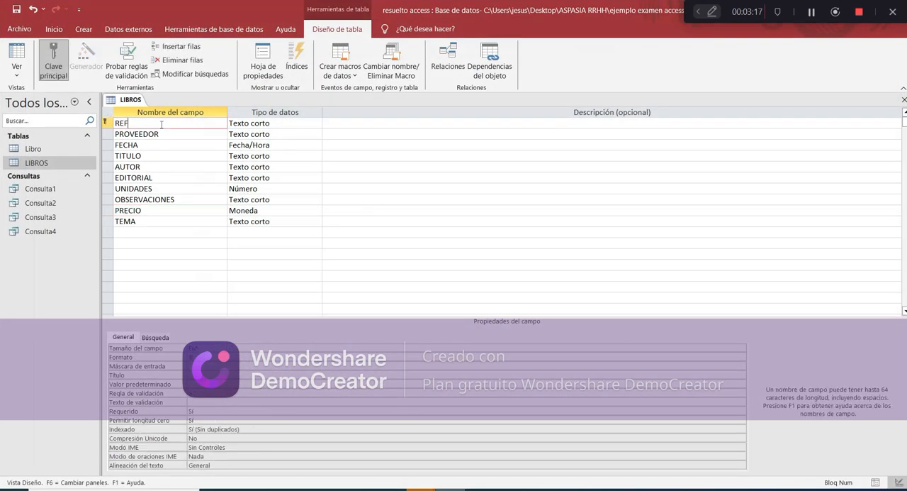
click(211, 367)
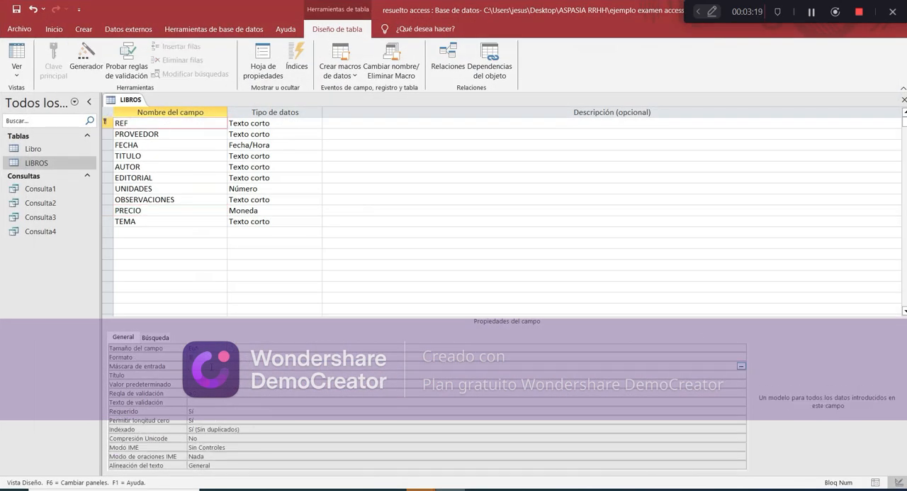
click(740, 366)
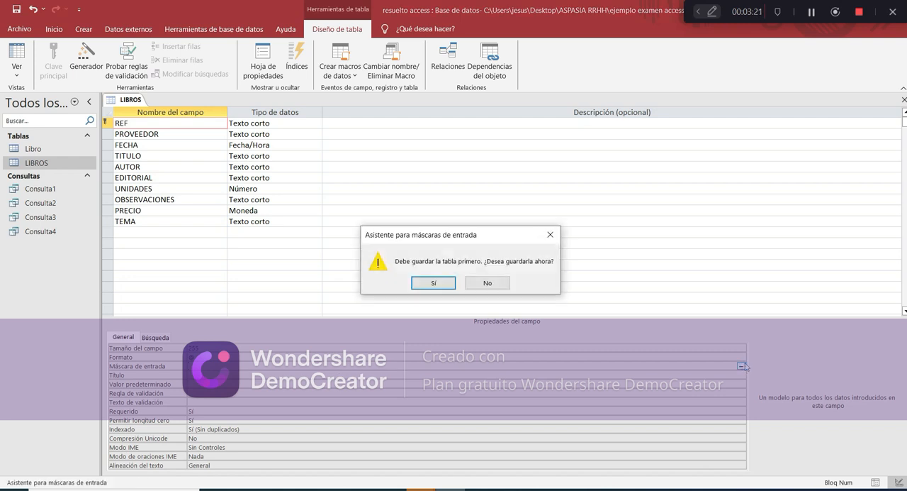
click(446, 280)
click(405, 286)
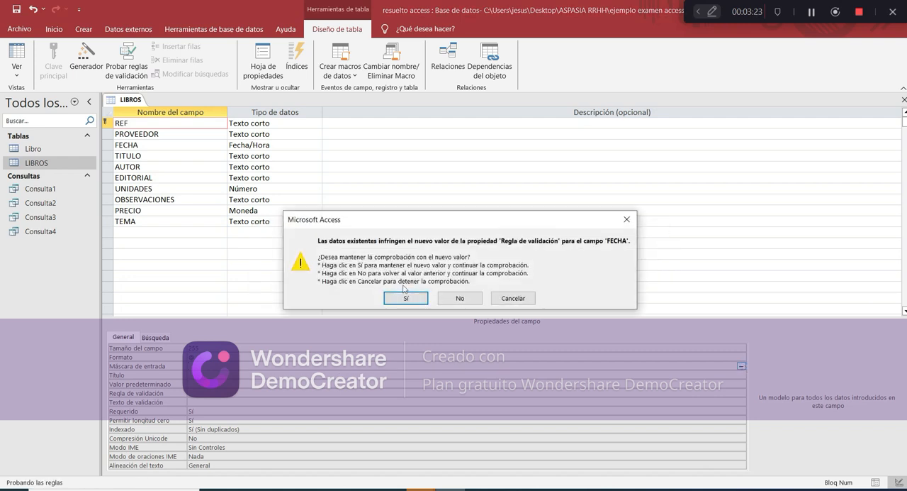
click(404, 298)
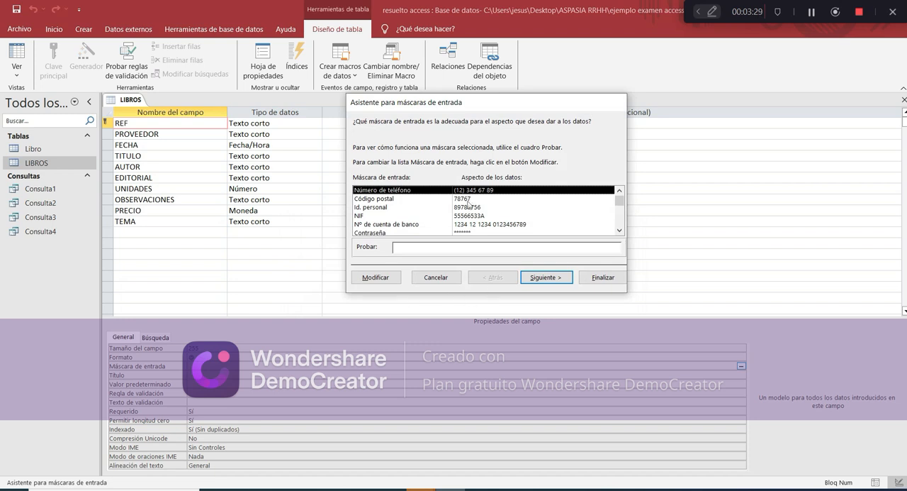
Choose the Id. personal mask as the base for REF and change its input mask to IG-999
scroll(445, 216, down, 1)
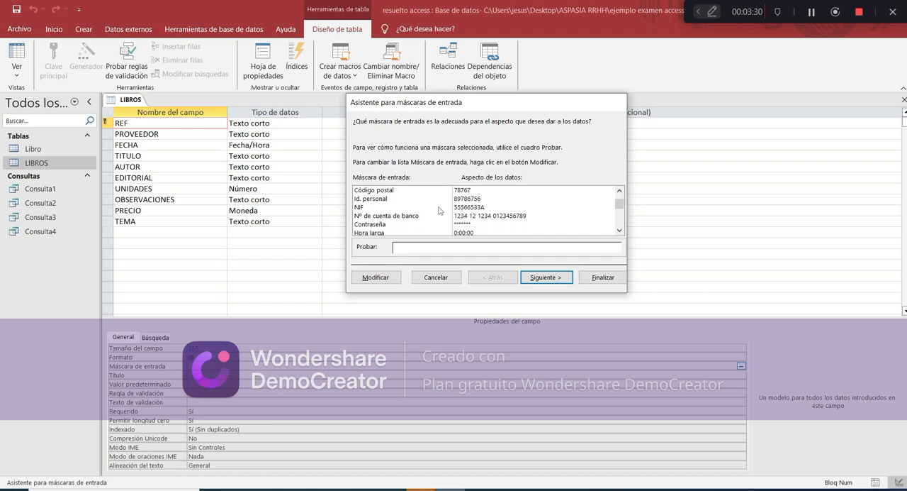
click(437, 202)
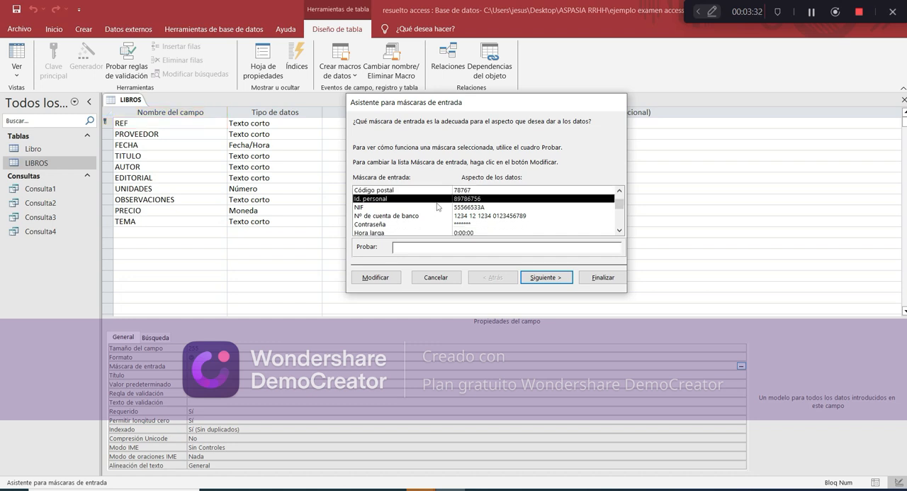
click(389, 278)
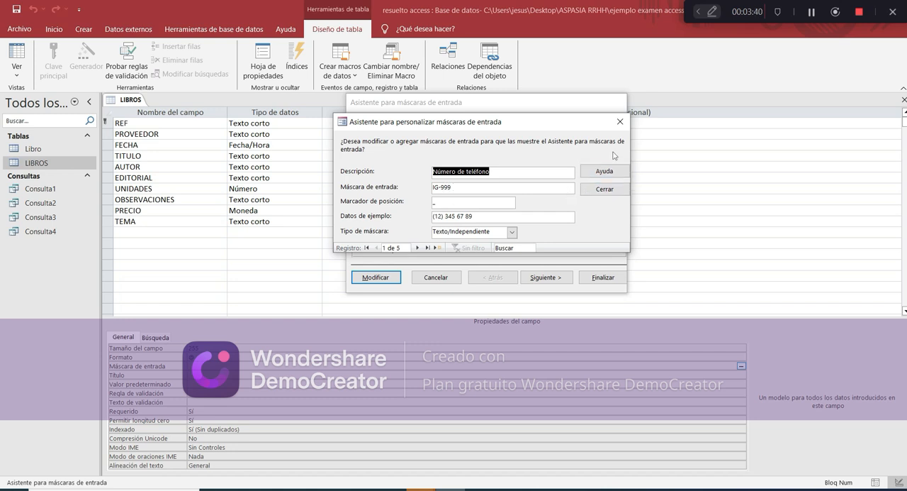
click(620, 123)
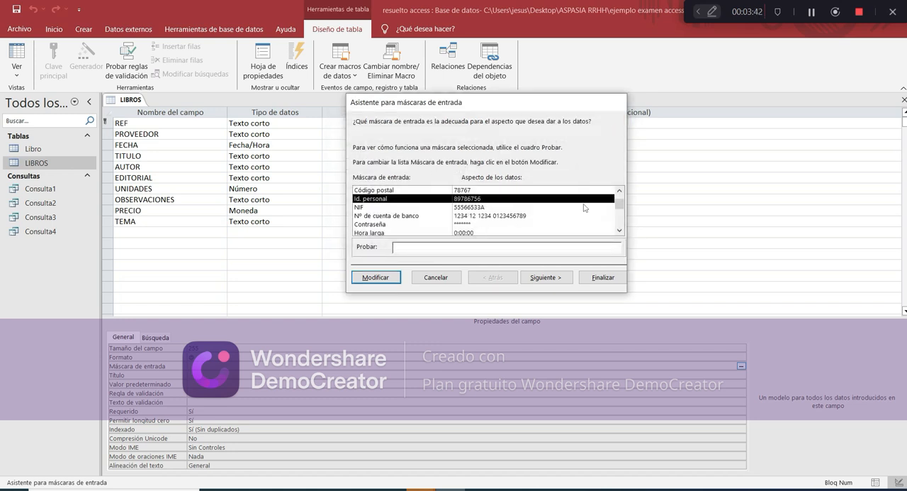
click(557, 279)
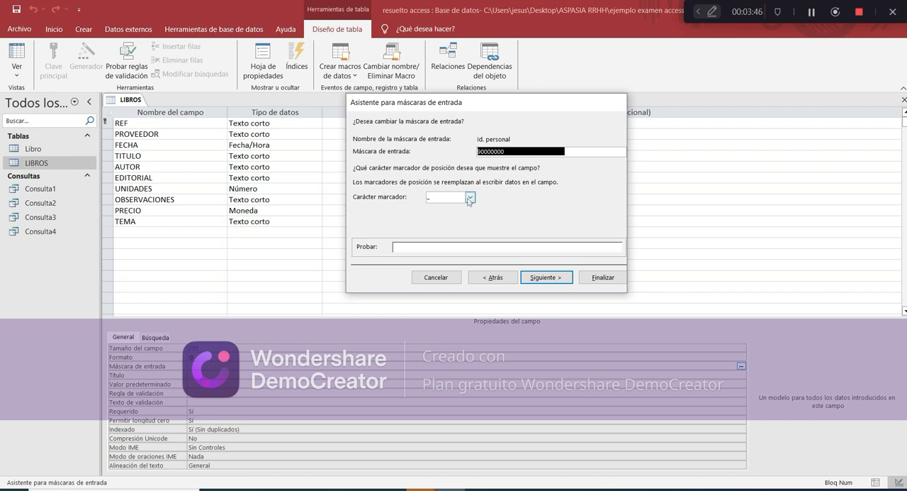
text(I)
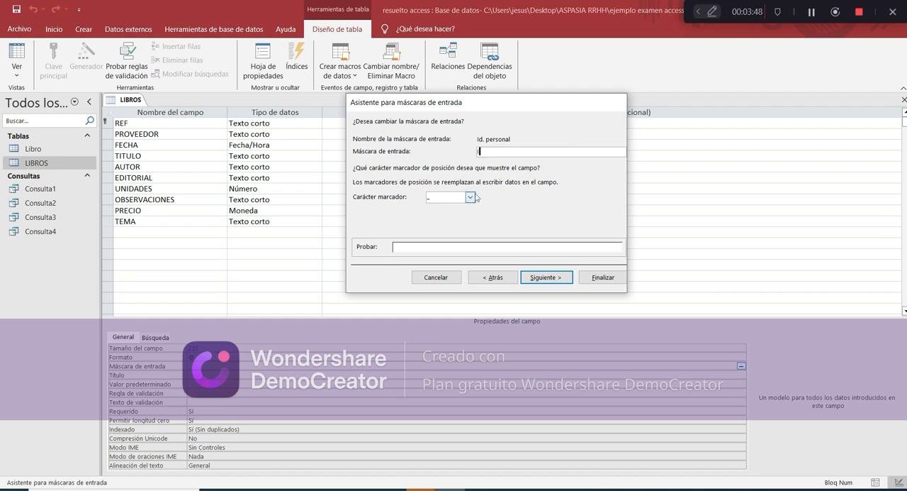
text(G-999)
Test the REF mask with 345, clear the test entry, and choose to store the data with the mask symbols
click(423, 247)
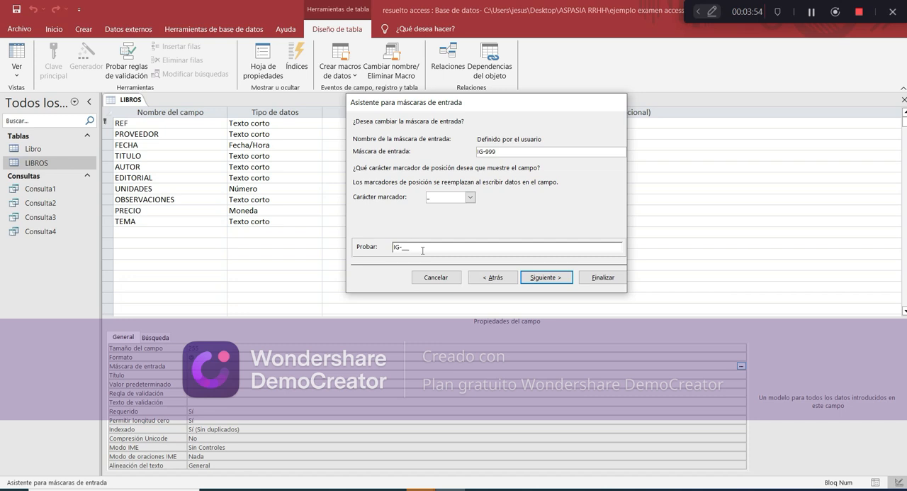
click(405, 247)
text(345)
key(BackSpace)
key(BackSpace)
key(BackSpace)
click(537, 278)
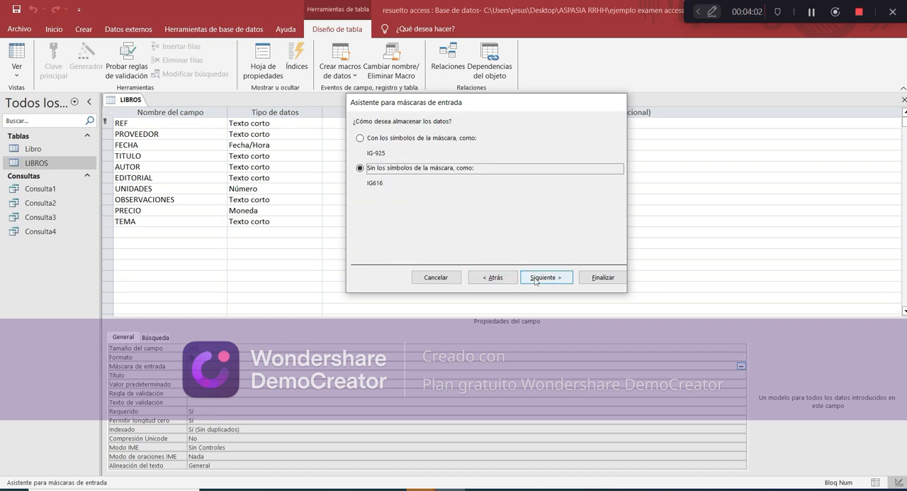
key(Up)
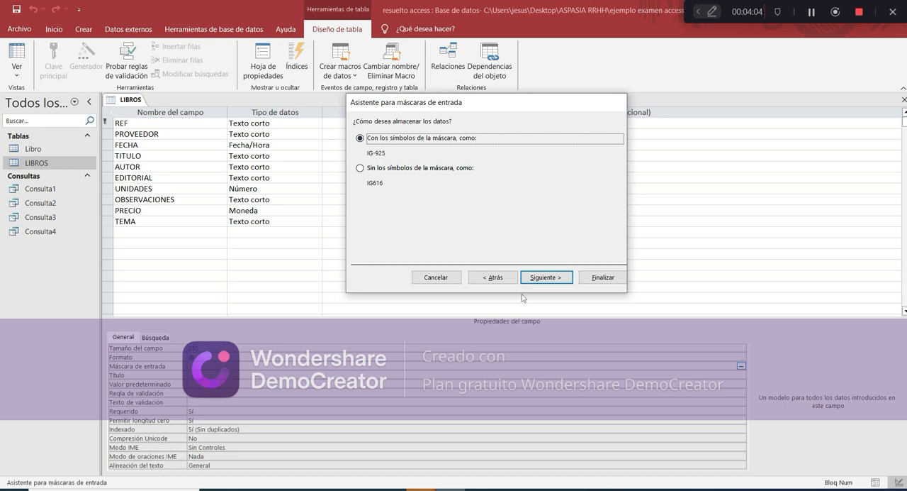
Finish the REF input mask wizard and check the mask against the exam's LIBROS table requirements
click(549, 280)
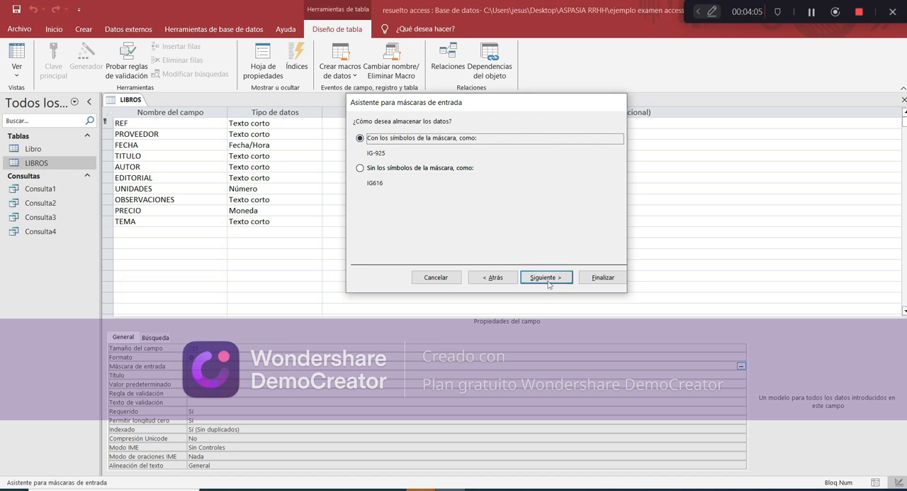
click(588, 280)
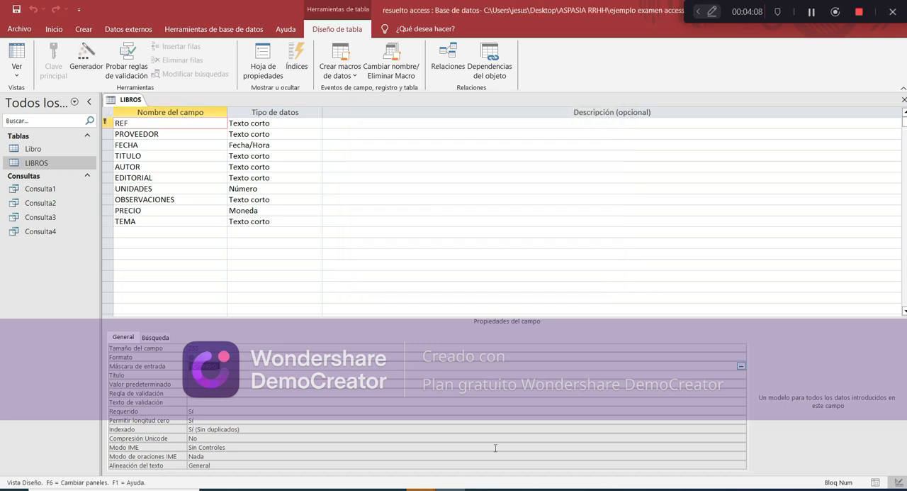
click(480, 489)
scroll(383, 350, down, 2)
scroll(383, 350, up, 2)
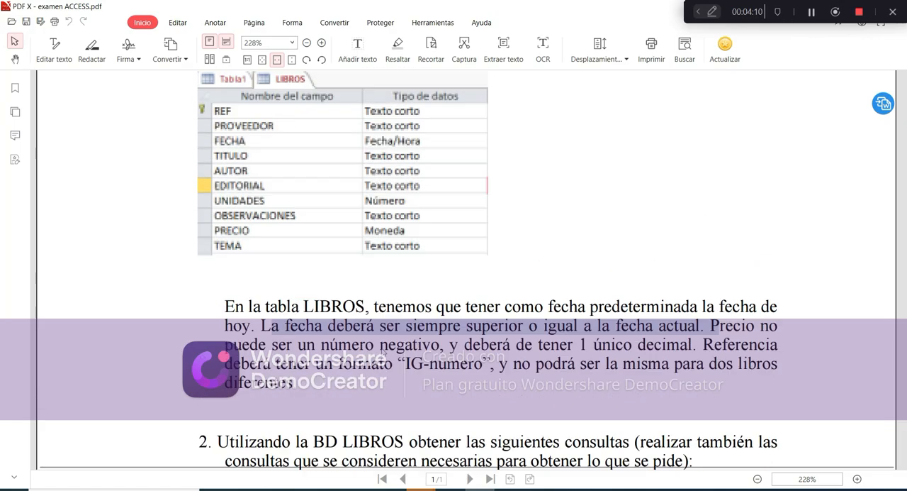
click(479, 488)
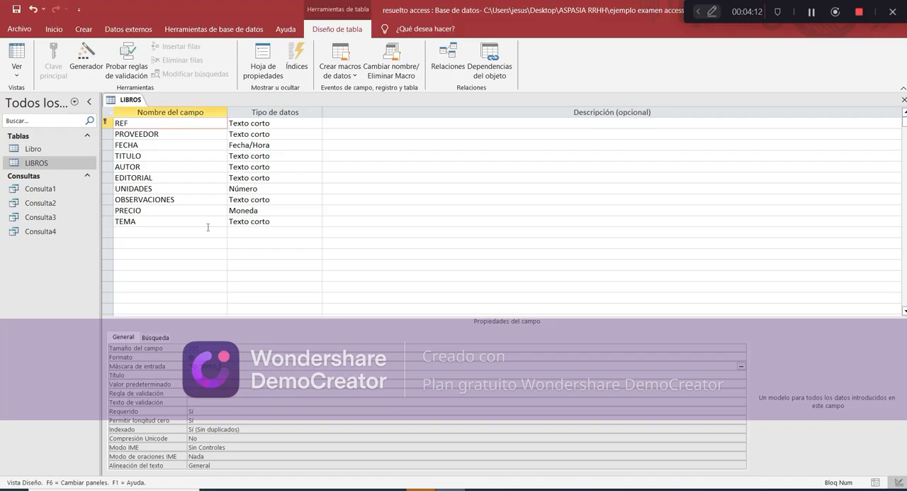
Save the LIBROS design and start a new record in its datasheet with REF IG-666
click(17, 53)
click(420, 291)
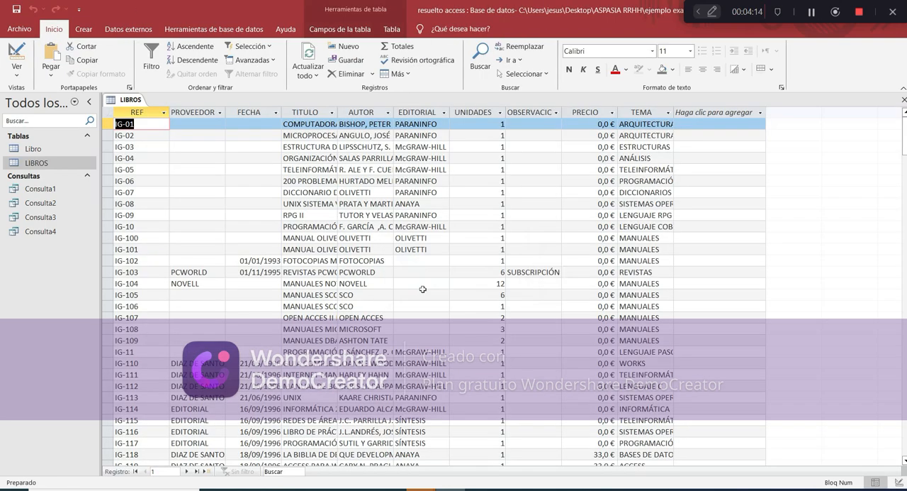
click(206, 471)
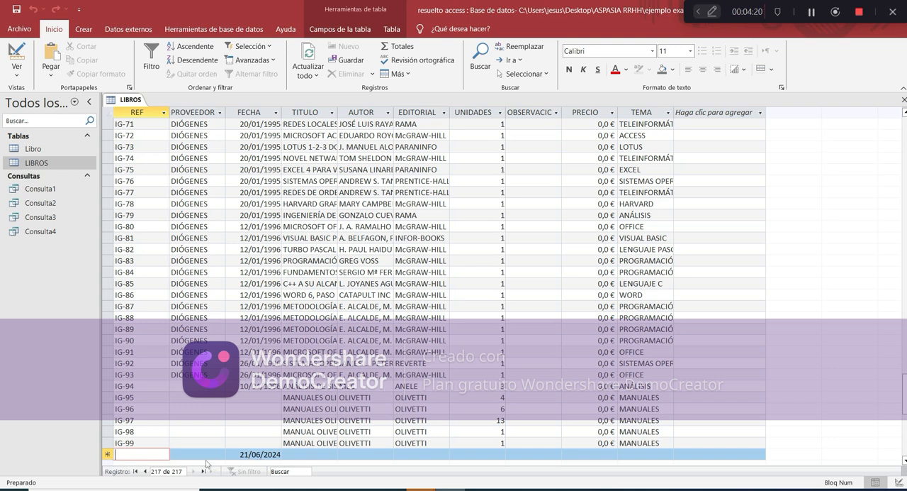
text(IG-)
click(155, 454)
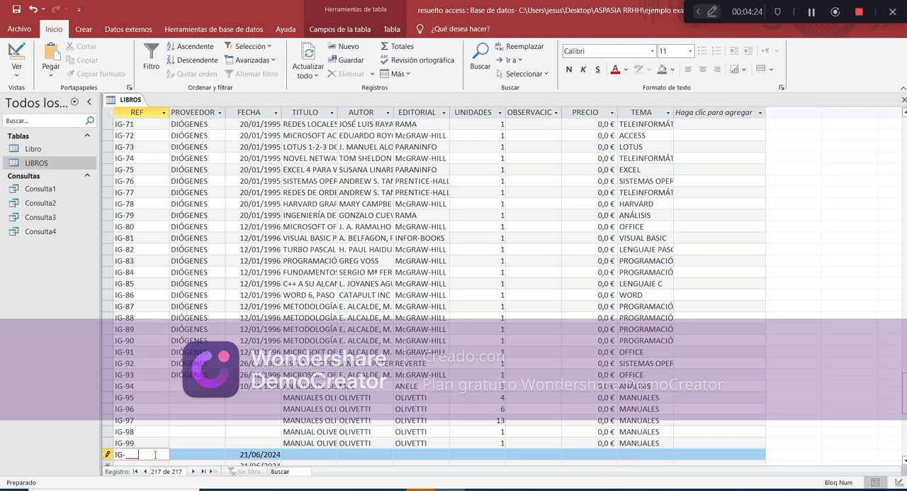
key(Left)
key(Left)
key(Left)
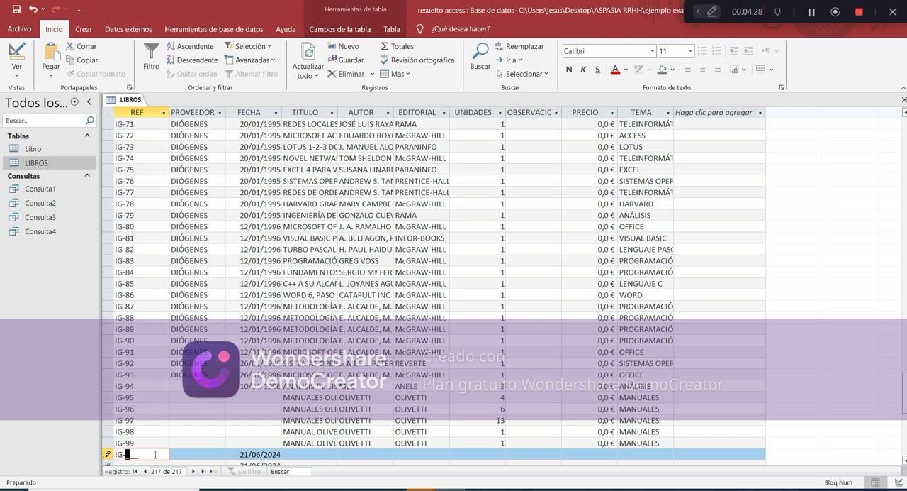
text(666)
key(Tab)
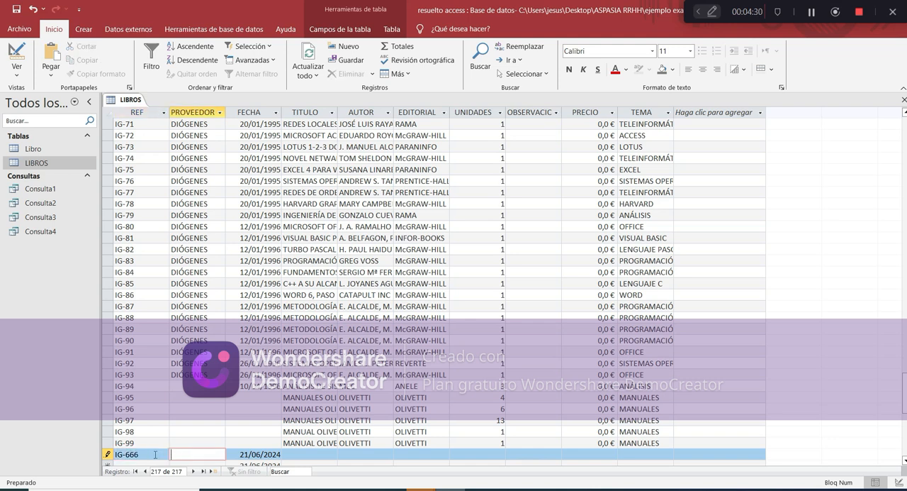
Test FECHA's validation rule in record IG-666 with 20/05/1980 and clear the entry
key(Tab)
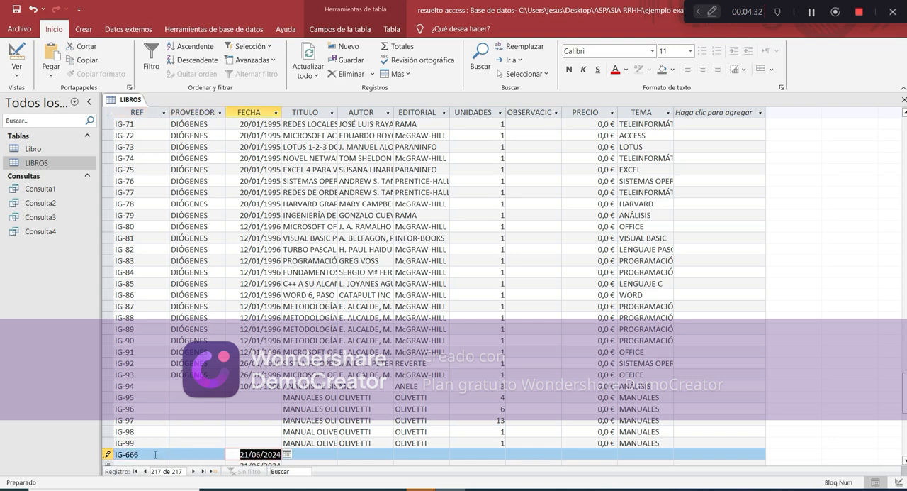
text(20)
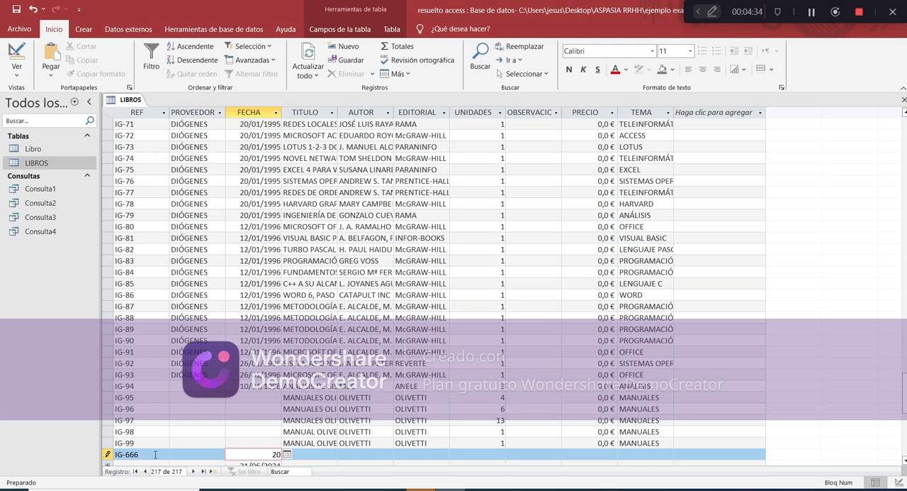
text(/05/1980)
key(Tab)
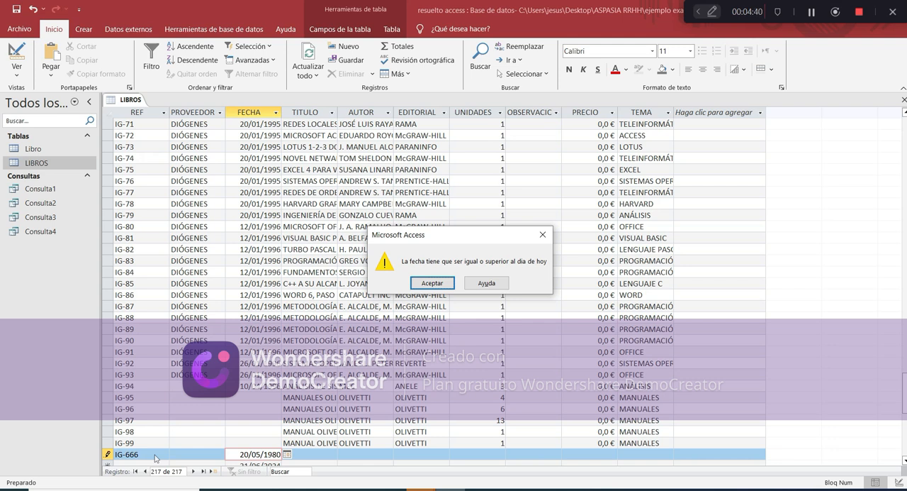
key(Return)
key(BackSpace)
key(BackSpace)
key(BackSpace)
key(BackSpace)
key(BackSpace)
key(BackSpace)
key(BackSpace)
key(BackSpace)
key(BackSpace)
key(BackSpace)
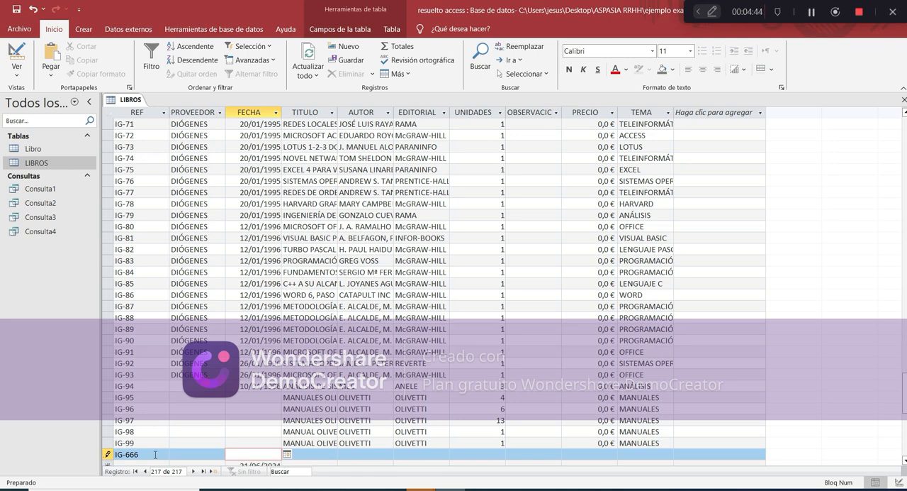
Set FECHA of record IG-666 to 21/06/2024
scroll(259, 454, down, 1)
click(260, 433)
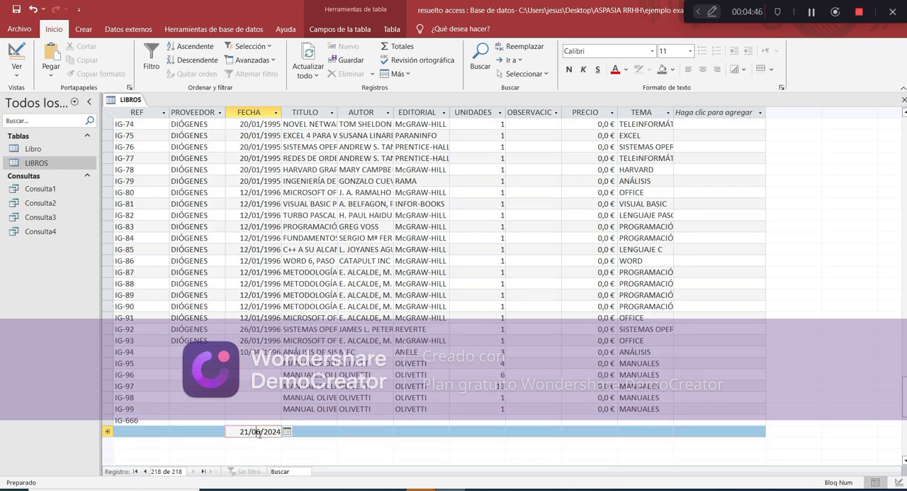
click(258, 420)
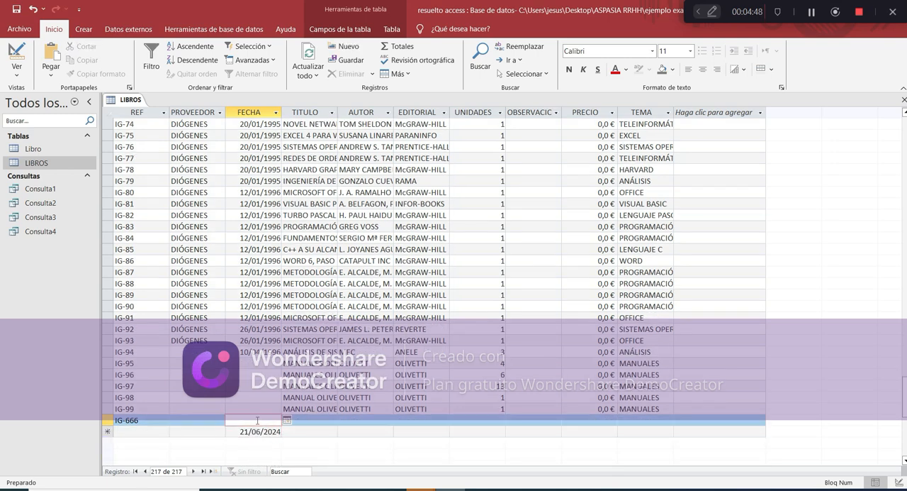
text(21/06/2024)
click(599, 421)
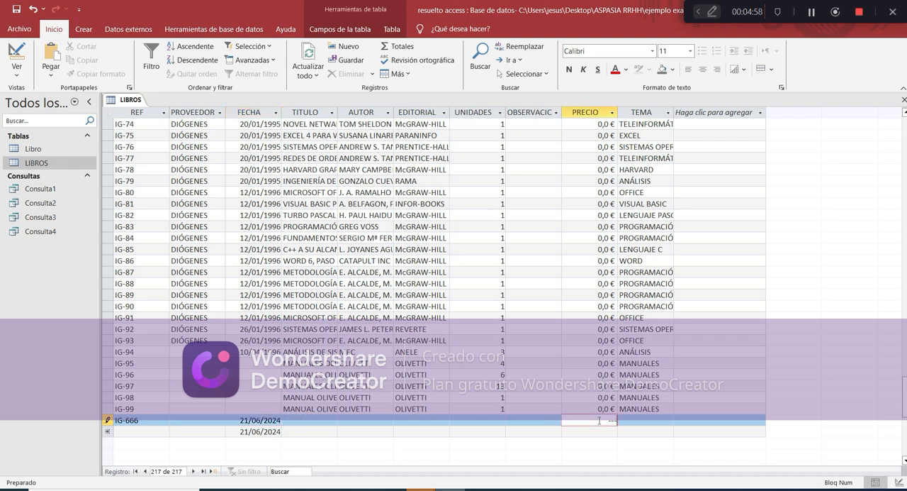
Test PRECIO's validation rule in record IG-666 with -10 and clear the entry
text(-10)
key(Return)
key(Return)
key(BackSpace)
key(BackSpace)
Set PRECIO of record IG-666 to 12,55
text(12)
text(,55)
key(Tab)
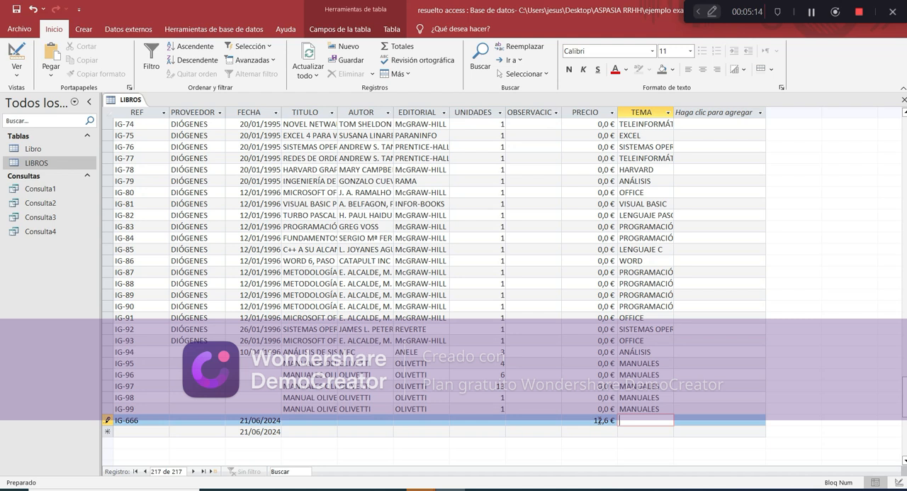
Read the exam's query requirements and start the simple query wizard on LIBROS, allowing the flagged wizard file to open
click(55, 165)
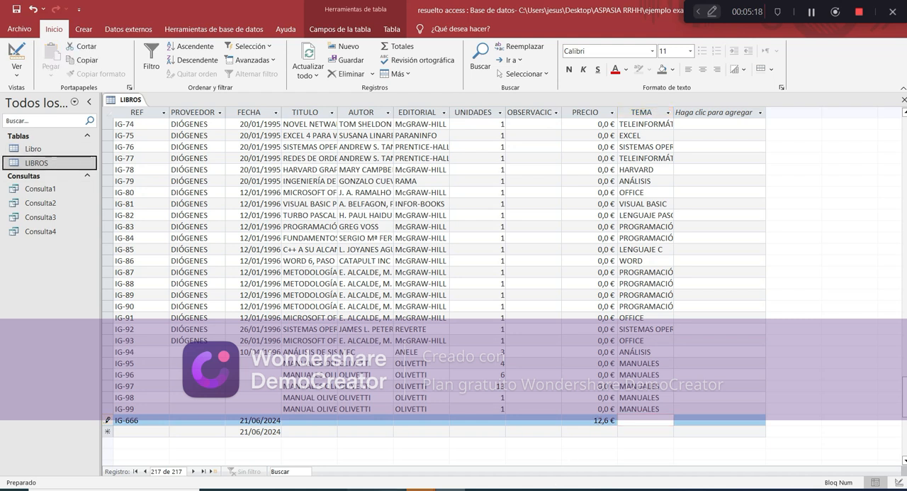
click(479, 489)
scroll(383, 297, down, 1)
scroll(383, 297, down, 3)
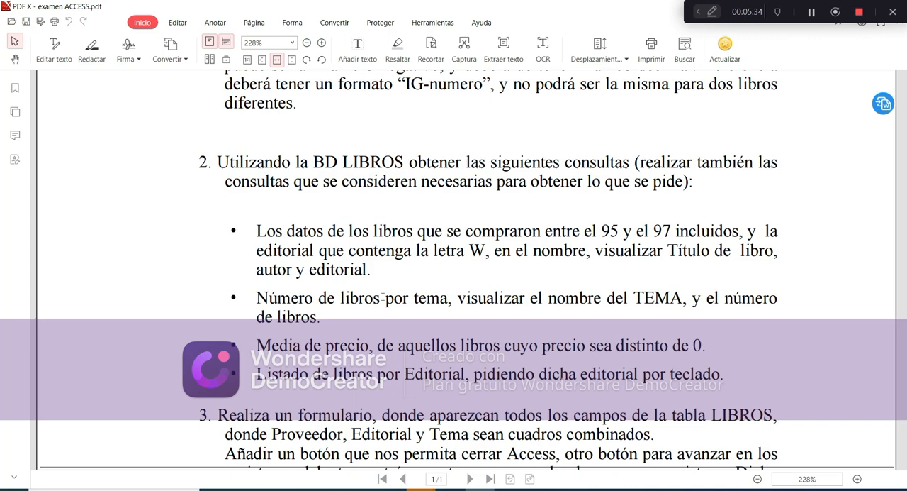
click(451, 488)
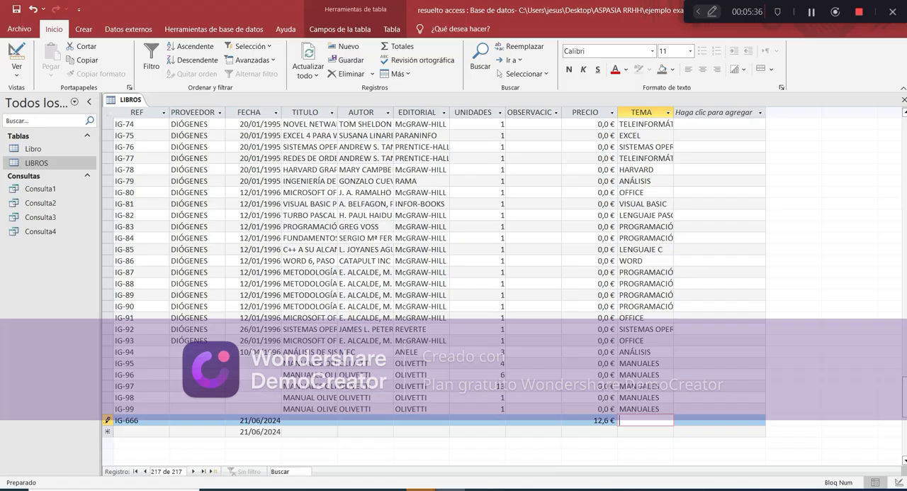
mouse_move(345, 454)
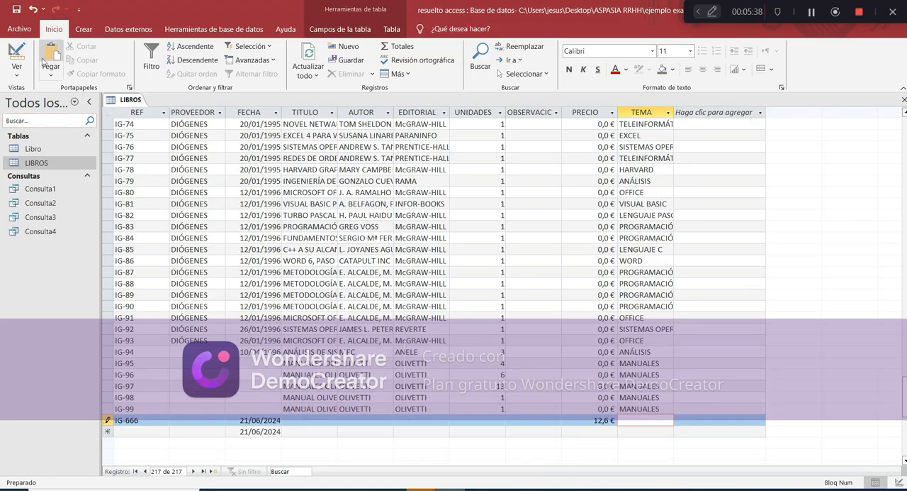
click(84, 30)
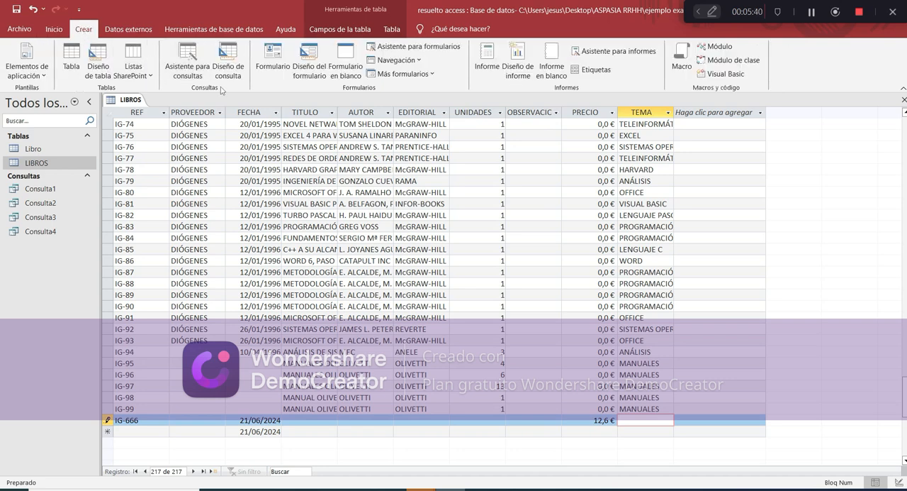
click(188, 62)
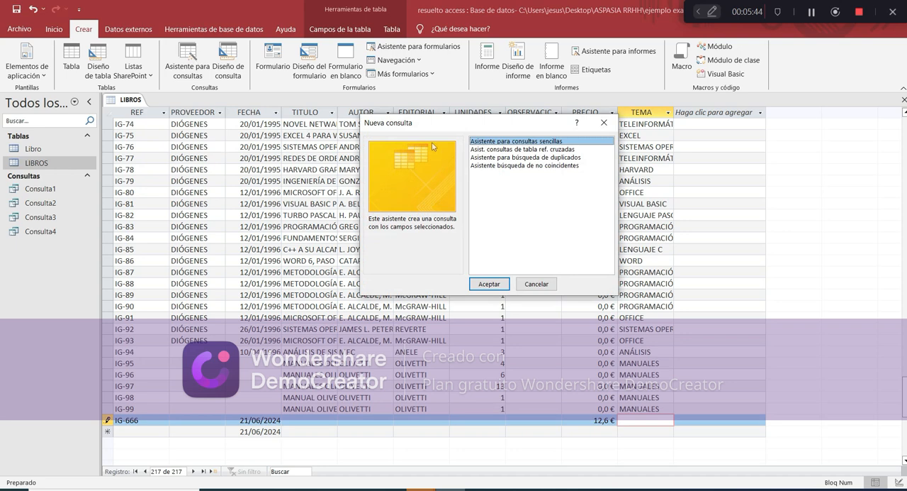
click(500, 284)
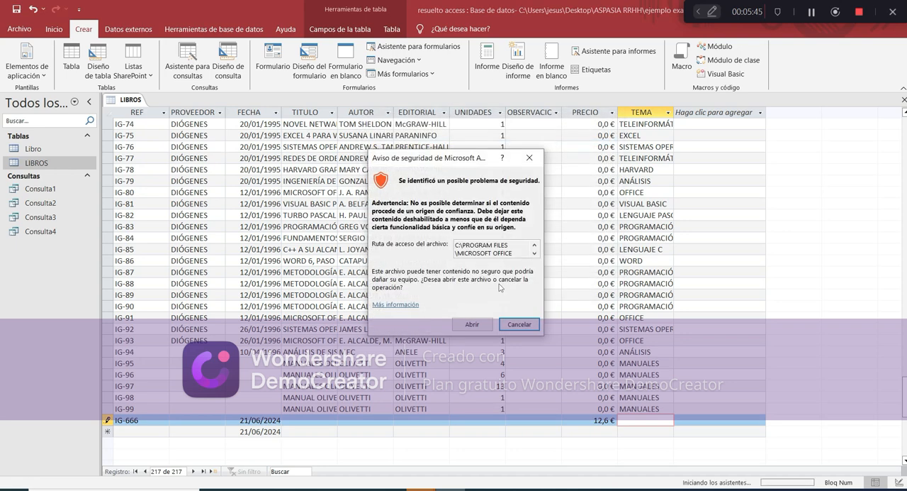
click(489, 320)
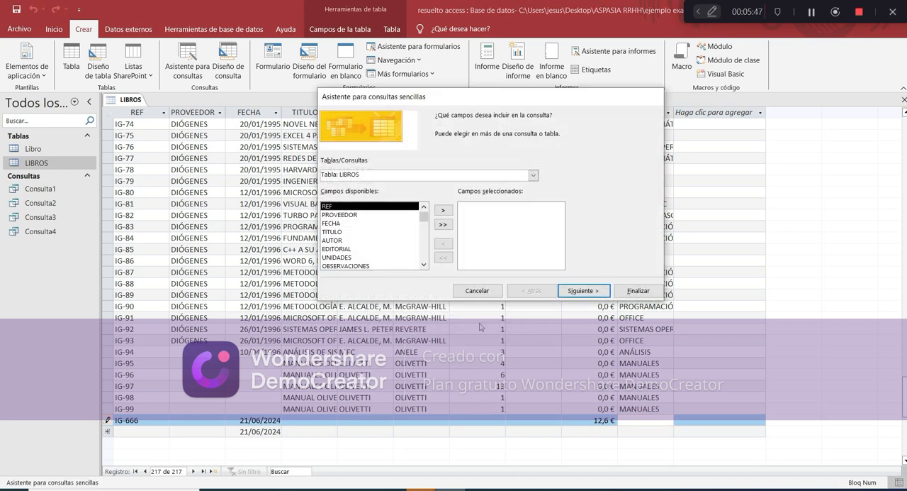
Include the fields TITULO, AUTOR, EDITORIAL and FECHA from LIBROS in the query, in that order
click(355, 232)
click(443, 211)
click(443, 212)
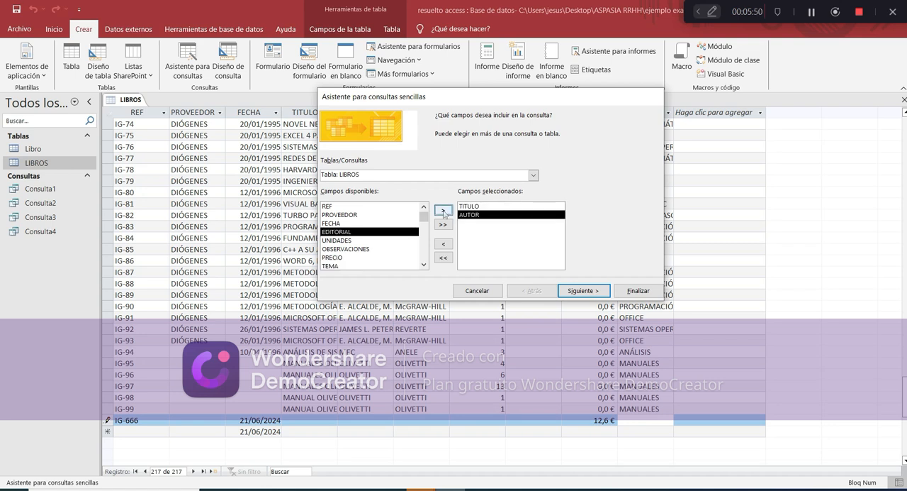
click(443, 212)
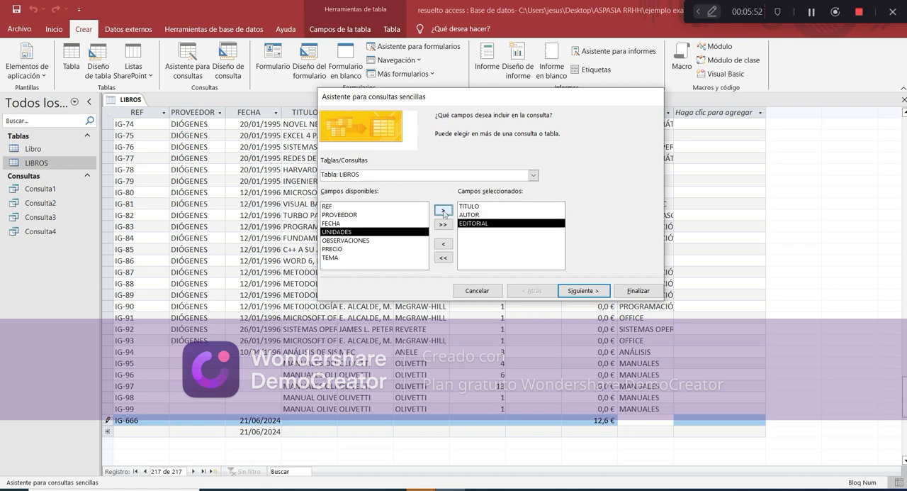
click(396, 223)
click(443, 212)
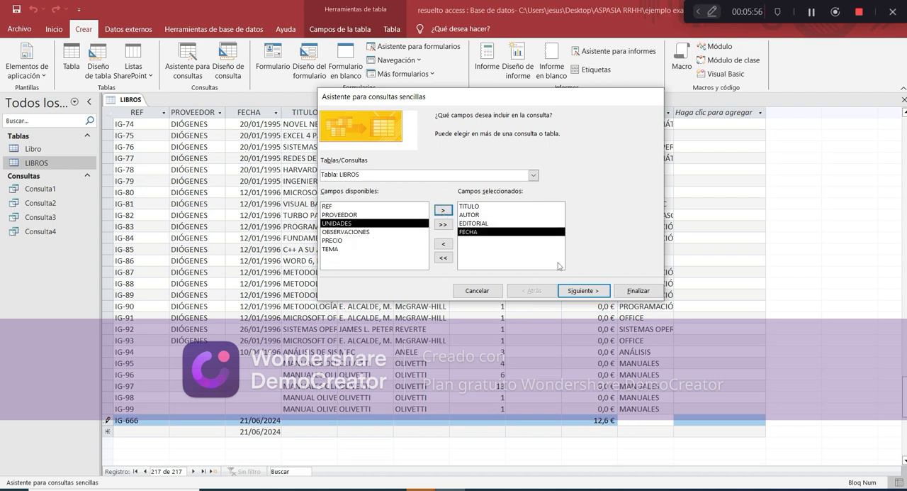
click(579, 292)
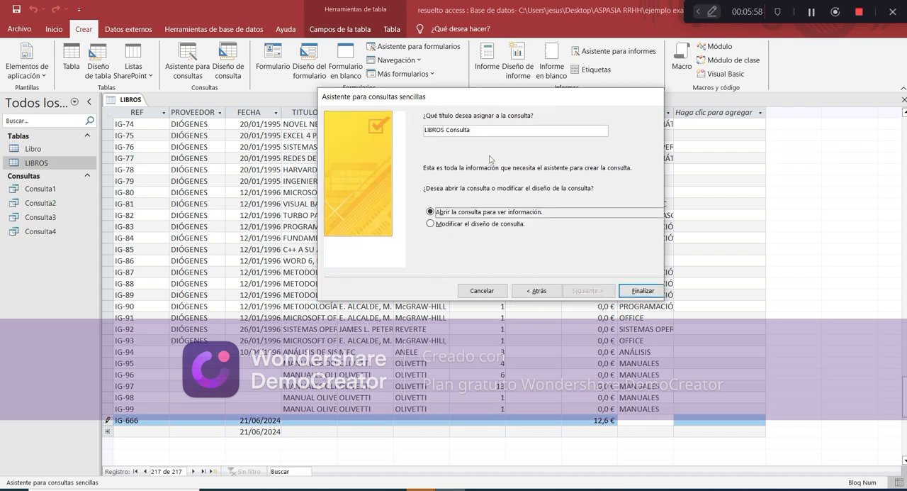
Title the query Consultafecha and finish the wizard so that it opens with its data
drag(484, 130, 424, 130)
text(-cons)
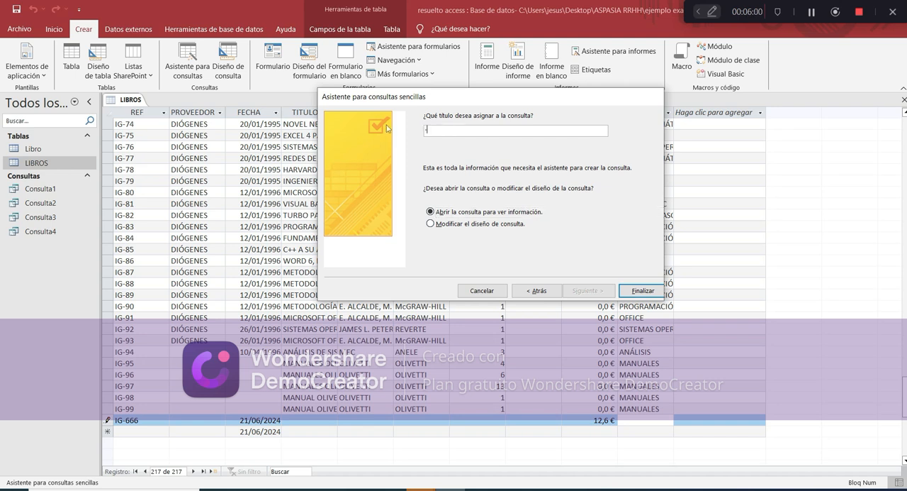
key(BackSpace)
key(BackSpace)
key(BackSpace)
key(BackSpace)
key(BackSpace)
text(Consultafecha)
key(Return)
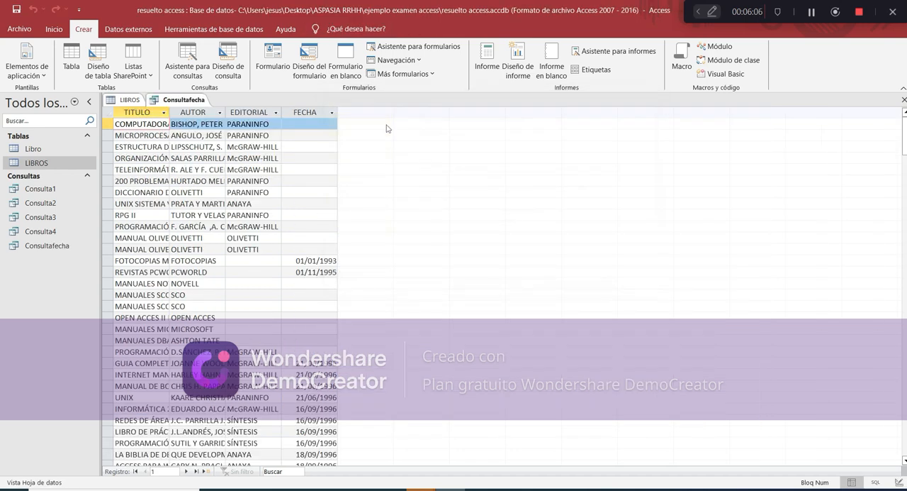
Hide FECHA from the results in Consultafecha's design and check the exam's purchase date criterion for it
click(54, 29)
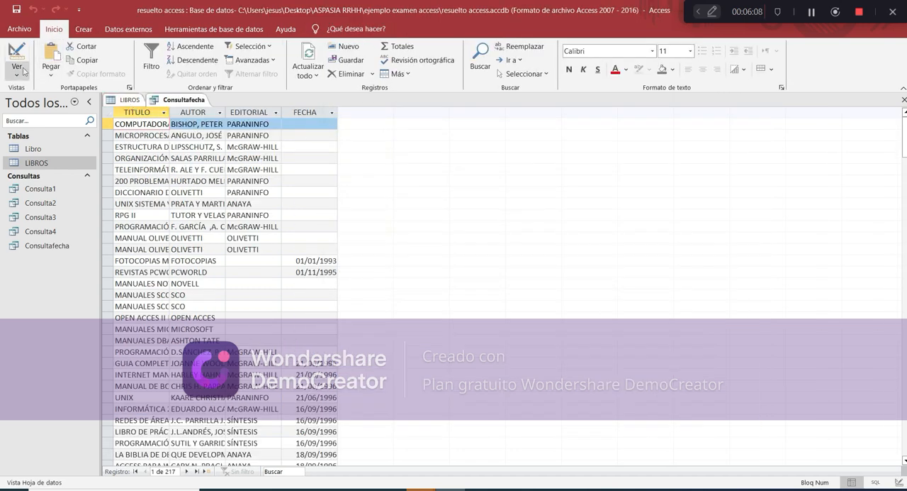
click(17, 57)
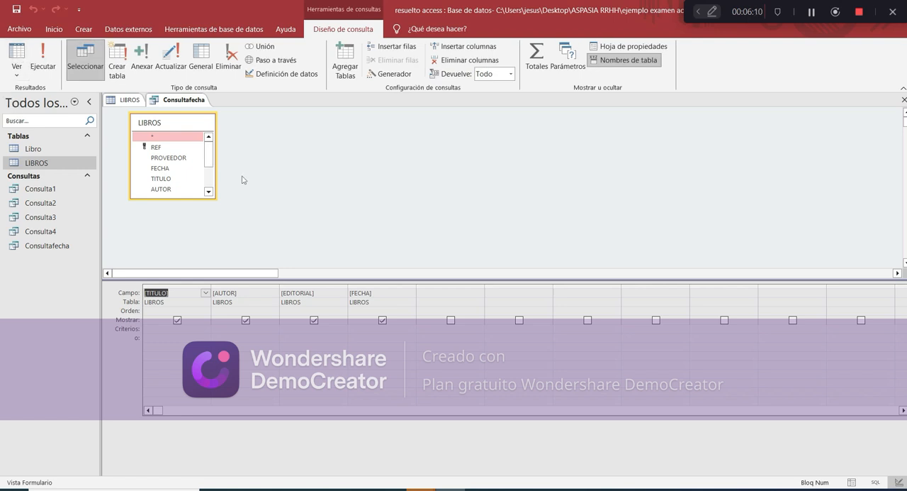
click(383, 320)
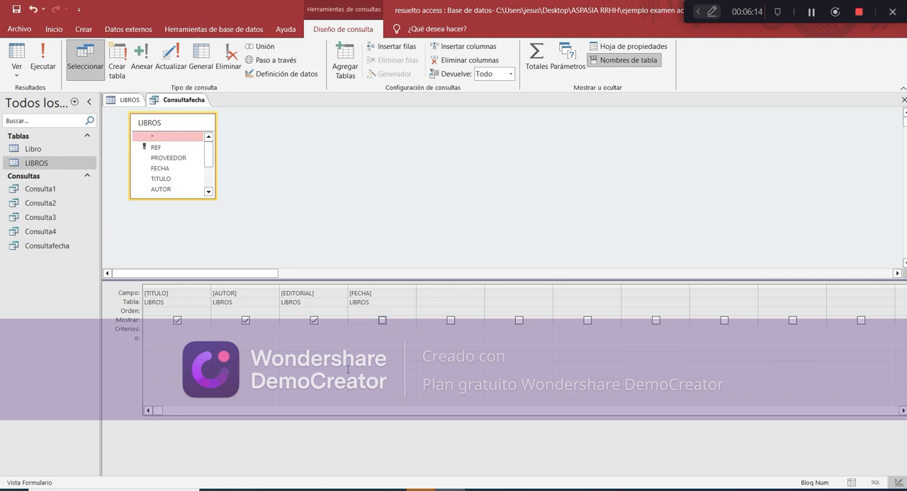
click(380, 339)
key(alt+Tab)
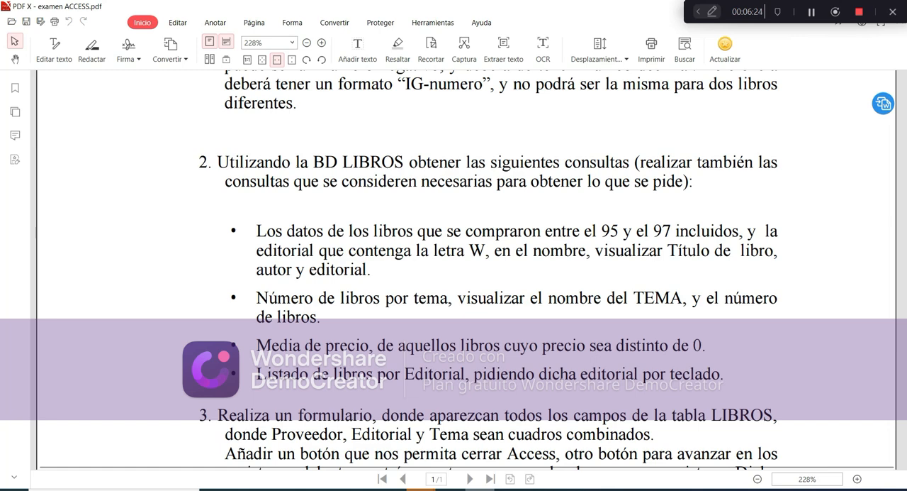
Try to set FECHA's criterion in Consultafecha to >=1/1/95 & <1/1/98
key(alt+Tab)
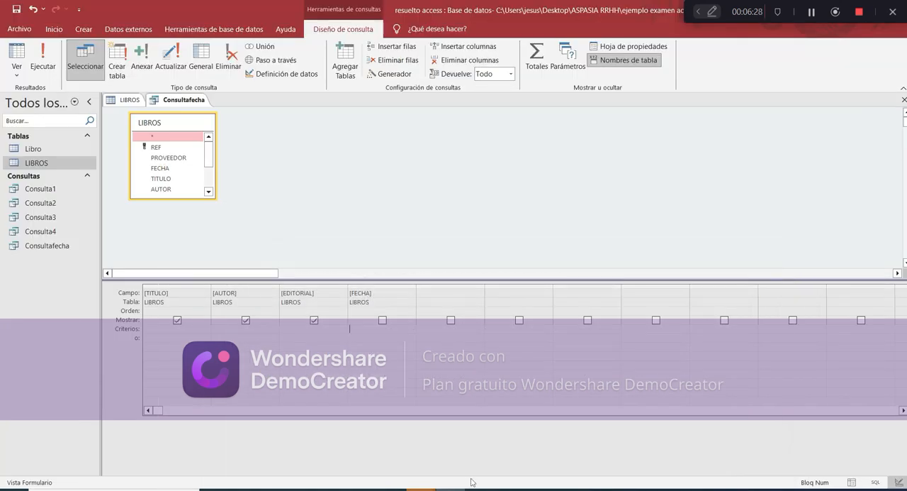
text(>1/1/95 & <1/1/8)
key(BackSpace)
text(98)
text(=)
key(Return)
key(Return)
click(366, 352)
key(Return)
key(Left)
text(')
Try the FECHA criterion in Consultafecha with both dates in quotes: >="1/1/95" & <"1/1/98"
key(Return)
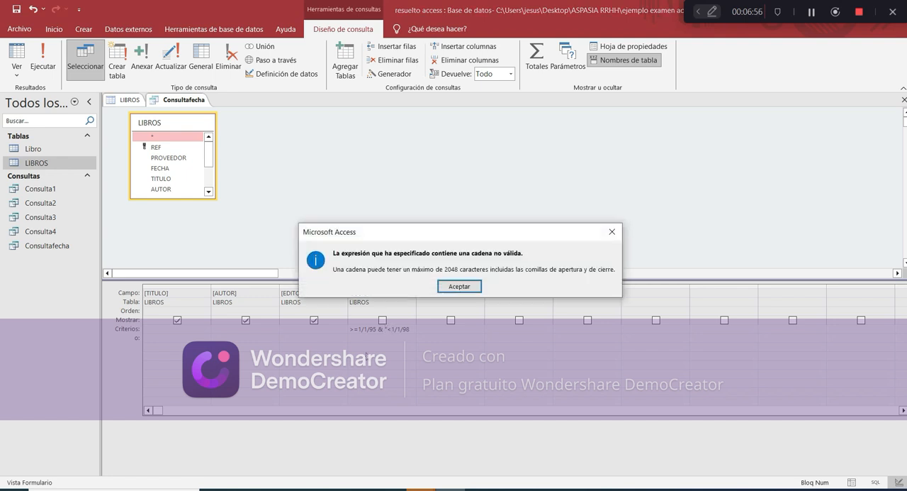
key(Return)
key(Right)
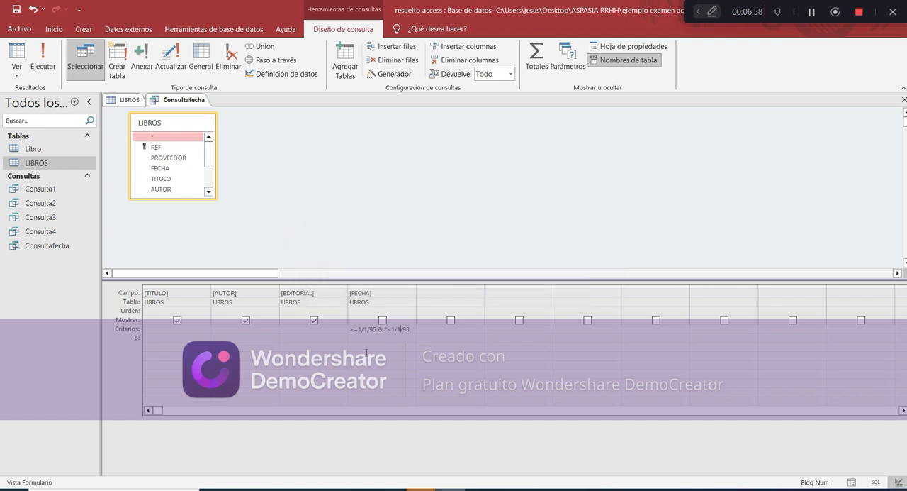
text(")
text(")
key(BackSpace)
text(" & <")
key(Return)
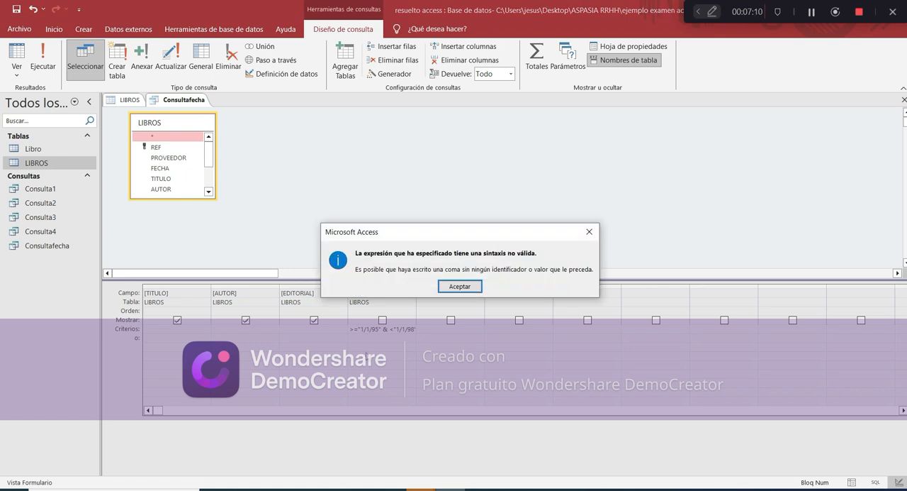
key(Return)
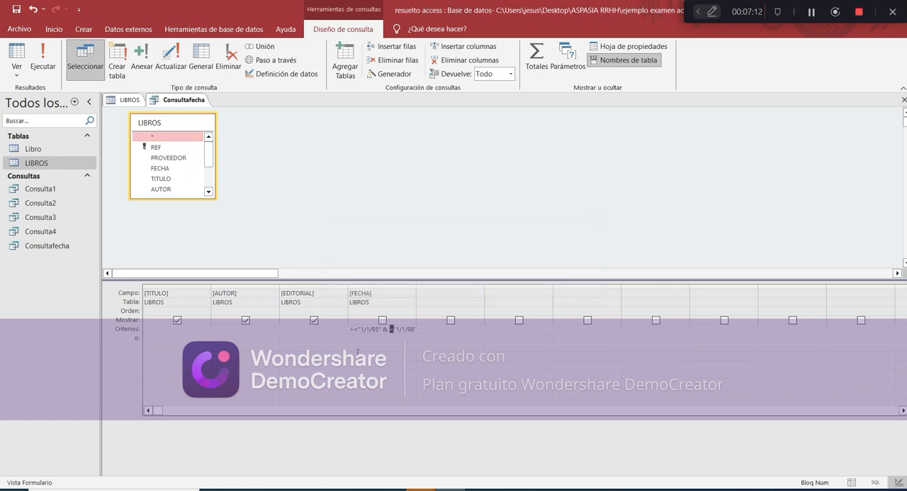
Open Consulta1 in design and widen its FECHA column to examine the full date criterion and the EDITORIAL criterion
click(54, 189)
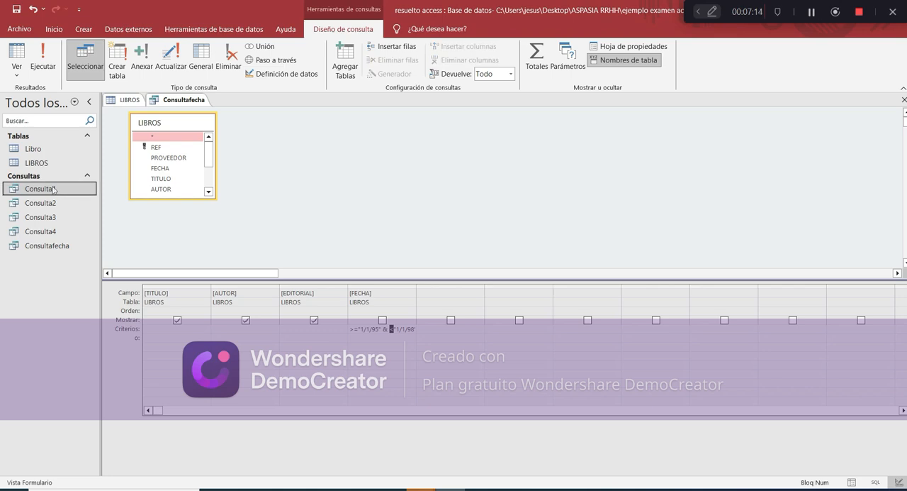
double_click(39, 190)
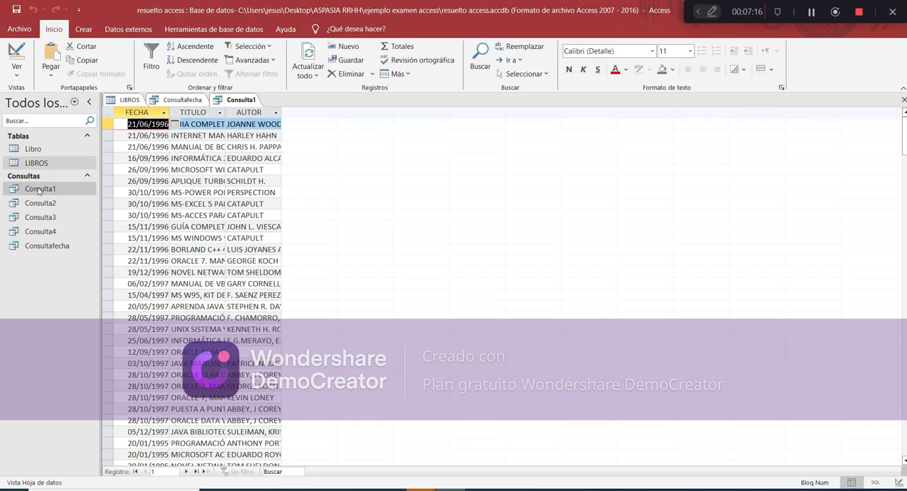
click(17, 55)
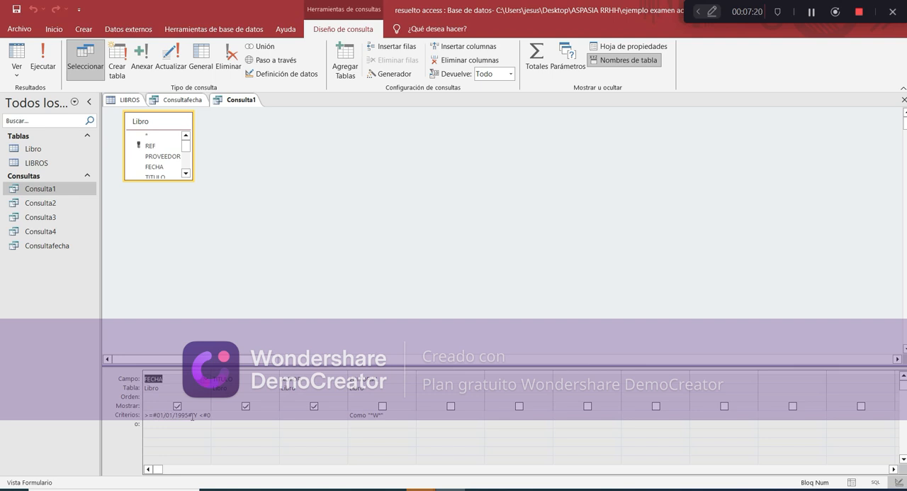
click(189, 415)
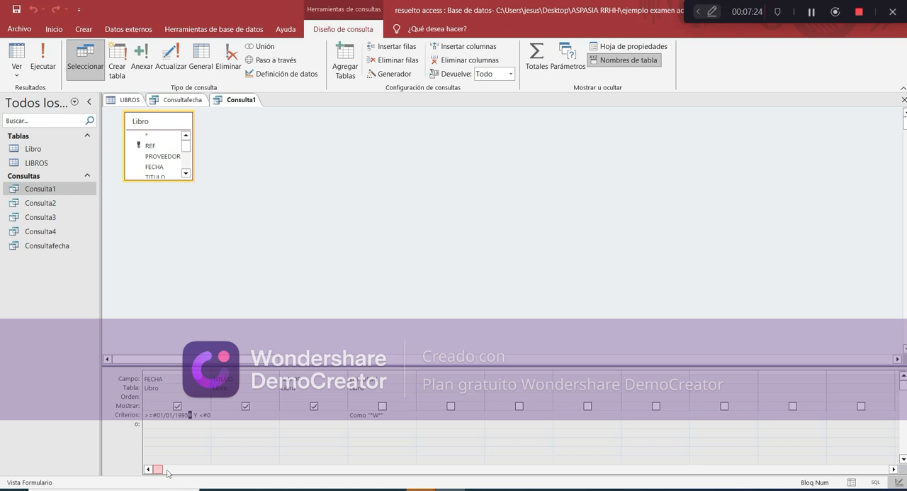
click(894, 469)
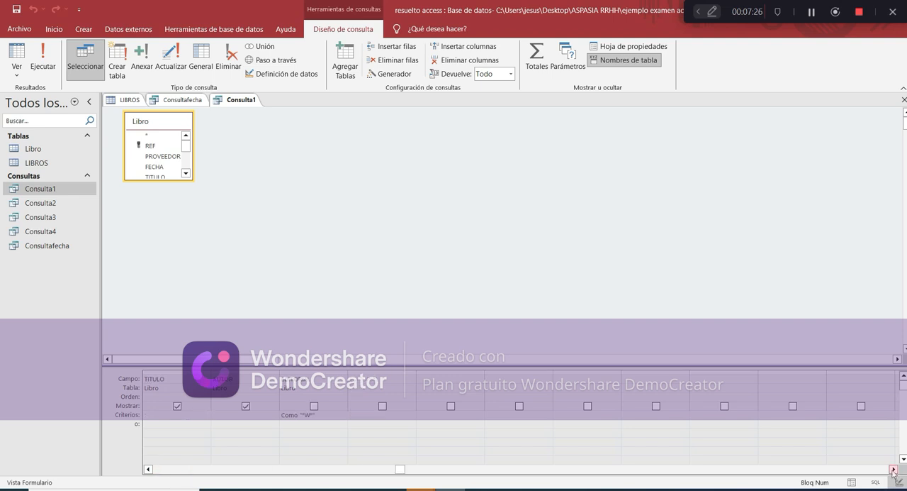
click(148, 468)
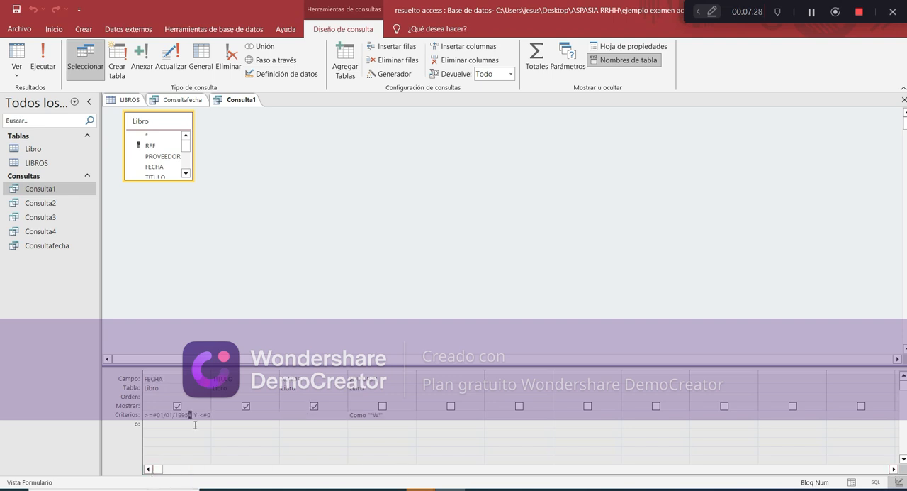
drag(210, 371, 274, 371)
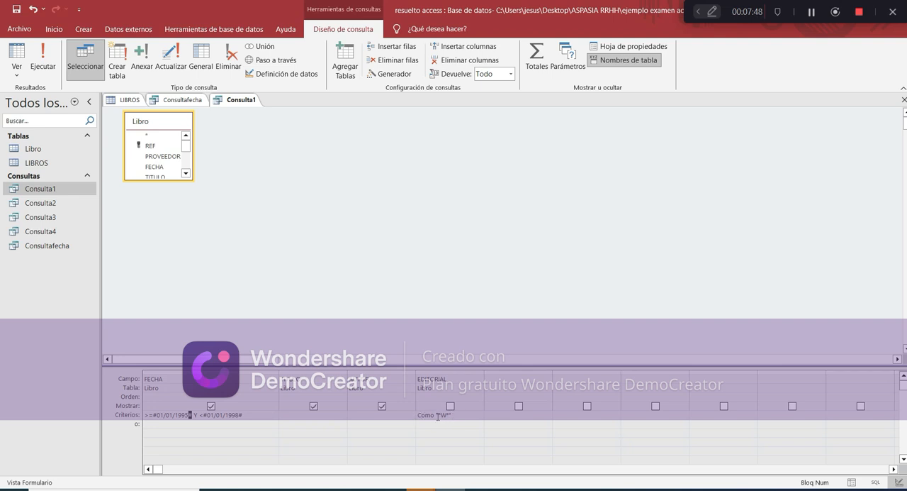
drag(439, 416, 443, 416)
Show EDITORIAL in Consulta1's results and run the query before and after the change to review its records
click(44, 57)
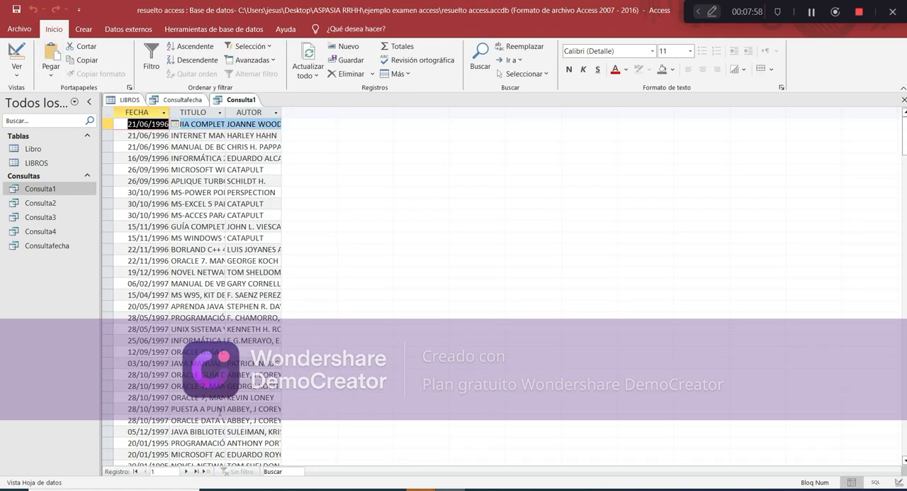
scroll(220, 412, down, 8)
scroll(217, 404, up, 8)
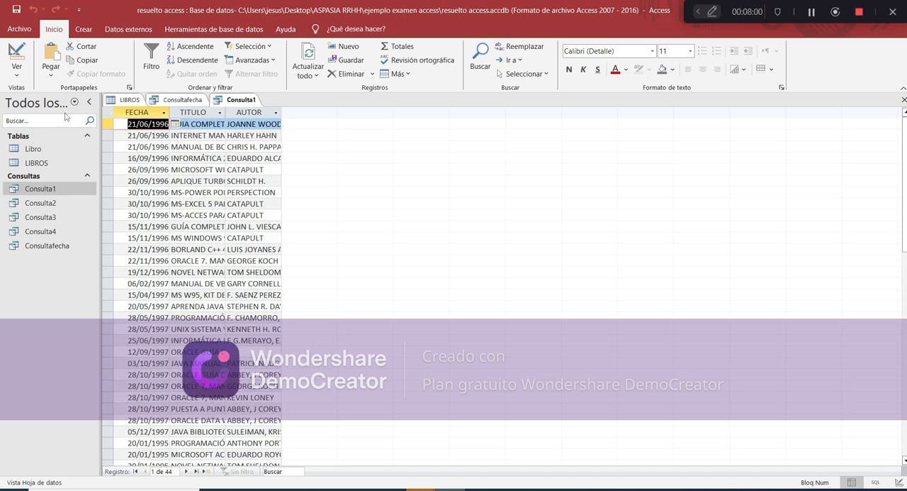
click(16, 57)
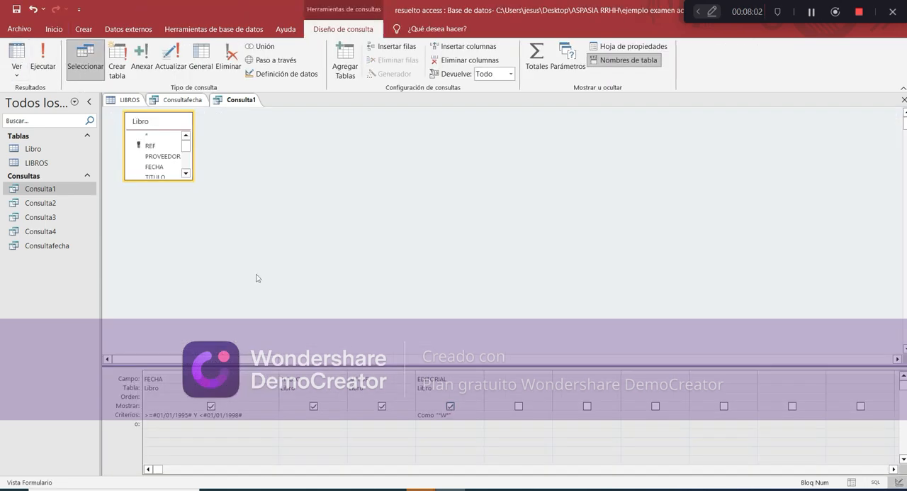
click(46, 65)
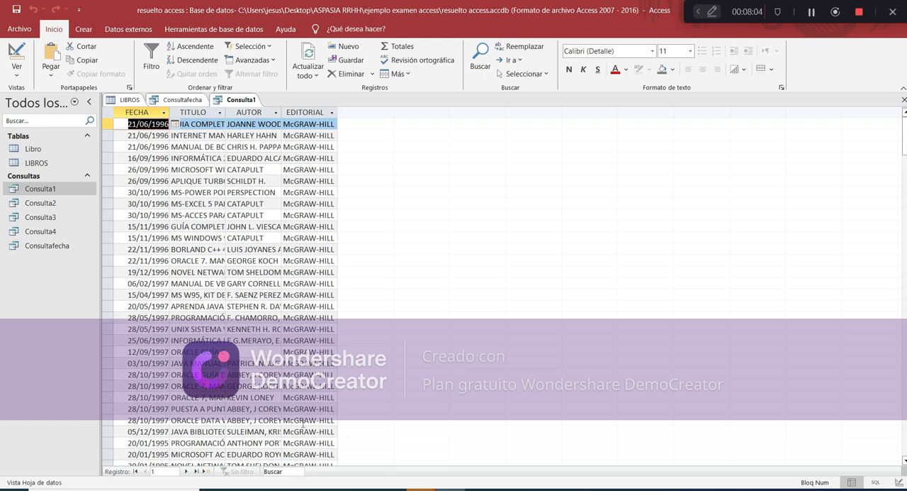
scroll(303, 422, down, 6)
scroll(305, 419, up, 6)
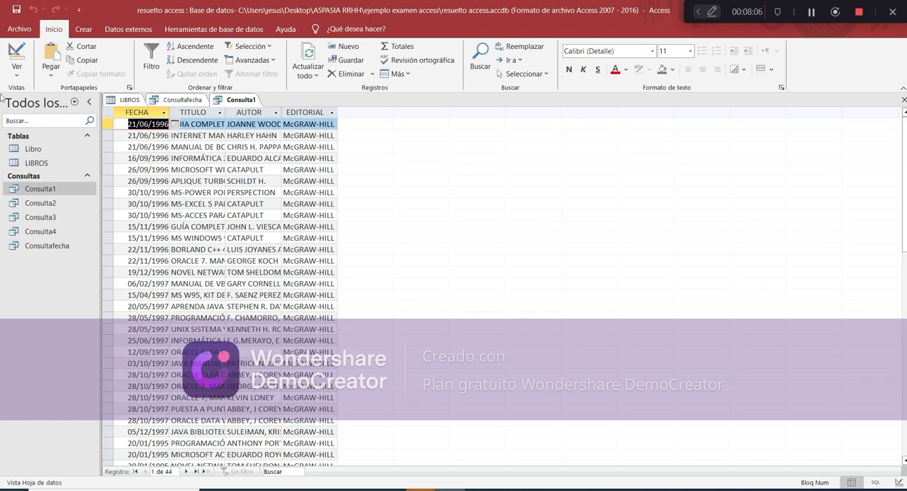
Return Consulta1 to its design and highlight the whole FECHA criterion
click(16, 67)
click(39, 158)
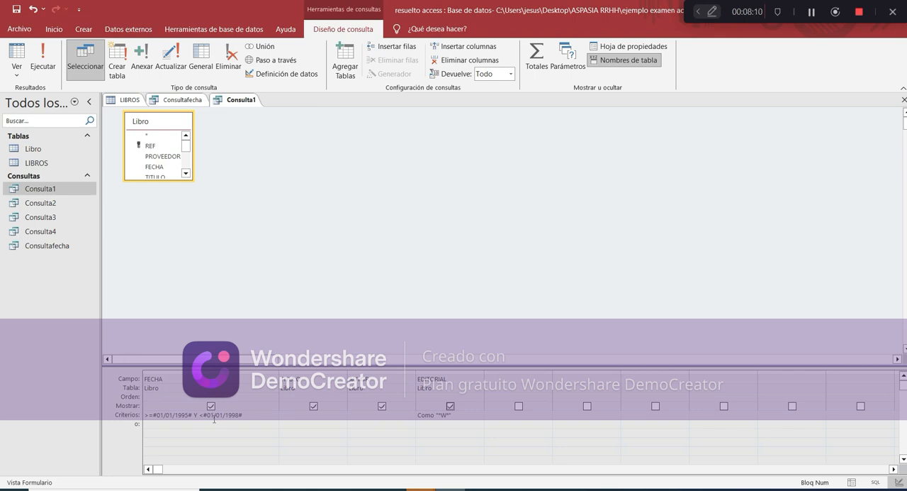
drag(248, 416, 144, 417)
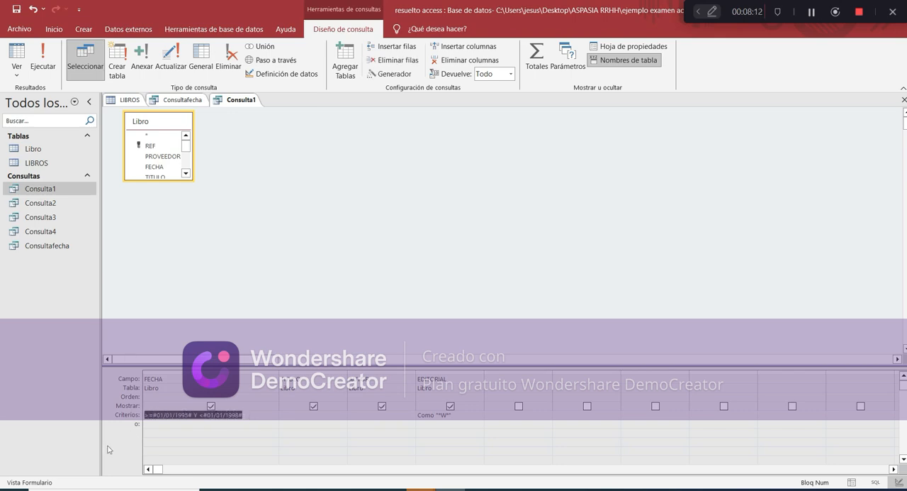
Check the exam's next query requirement and create a new query in design with the Libro table
click(480, 489)
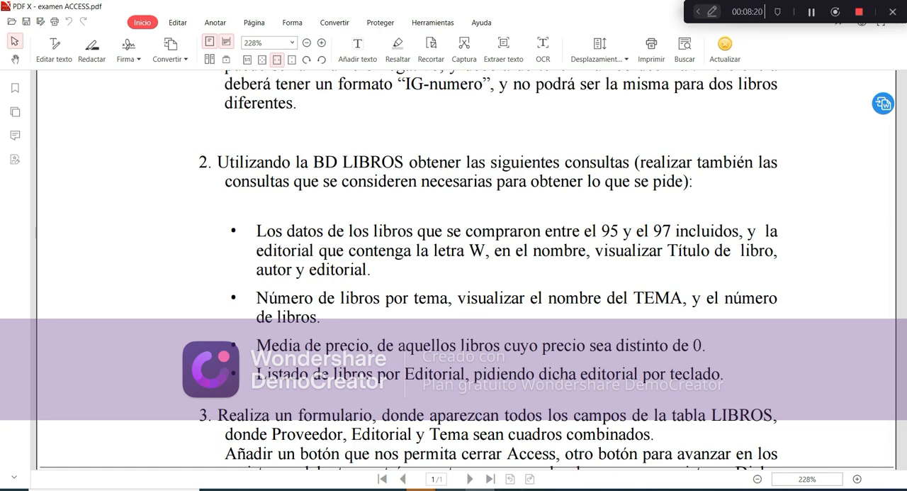
click(422, 490)
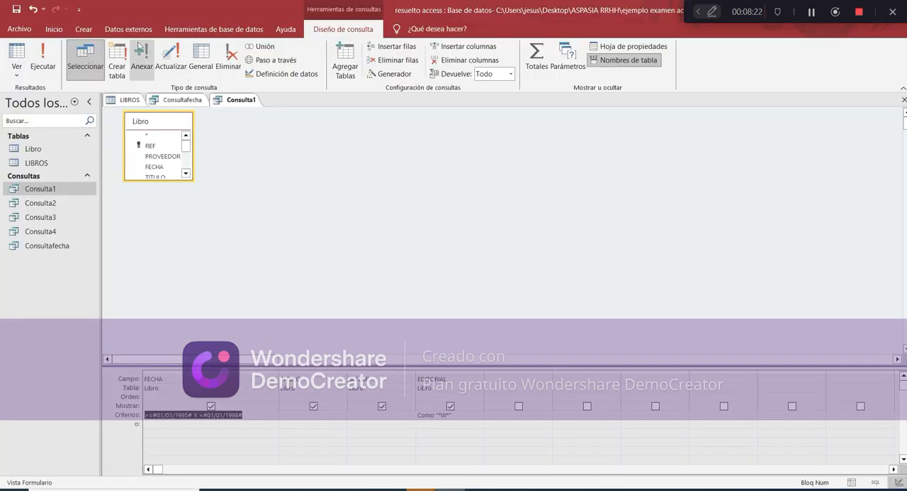
click(84, 29)
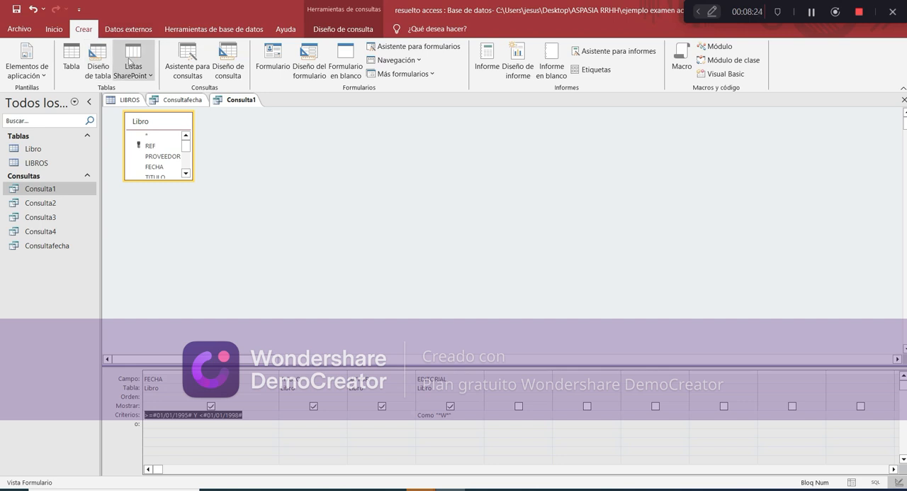
click(228, 66)
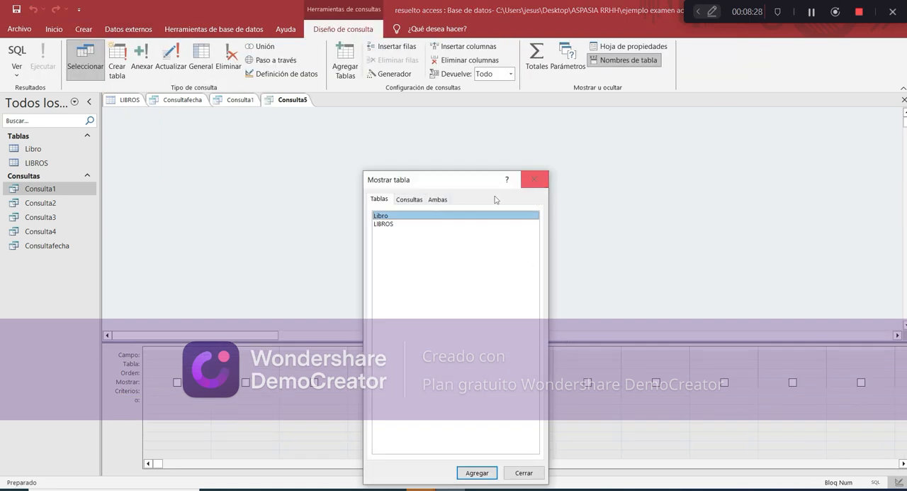
click(478, 472)
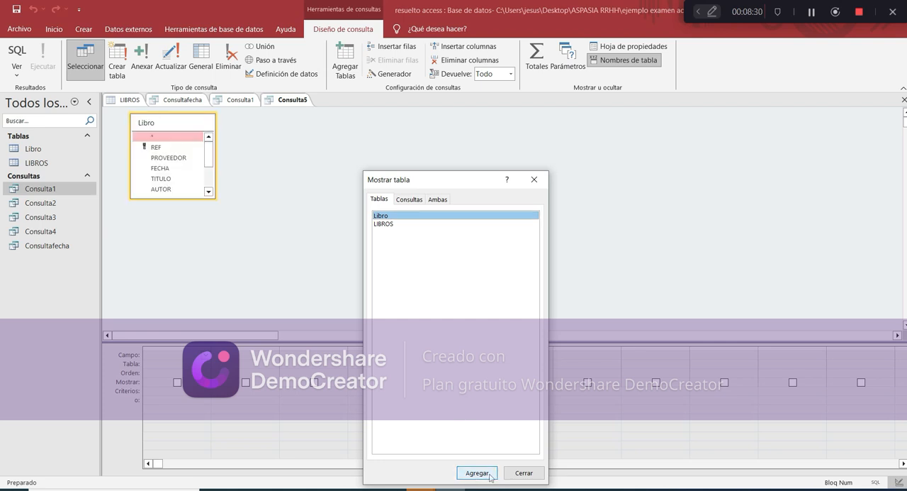
click(524, 472)
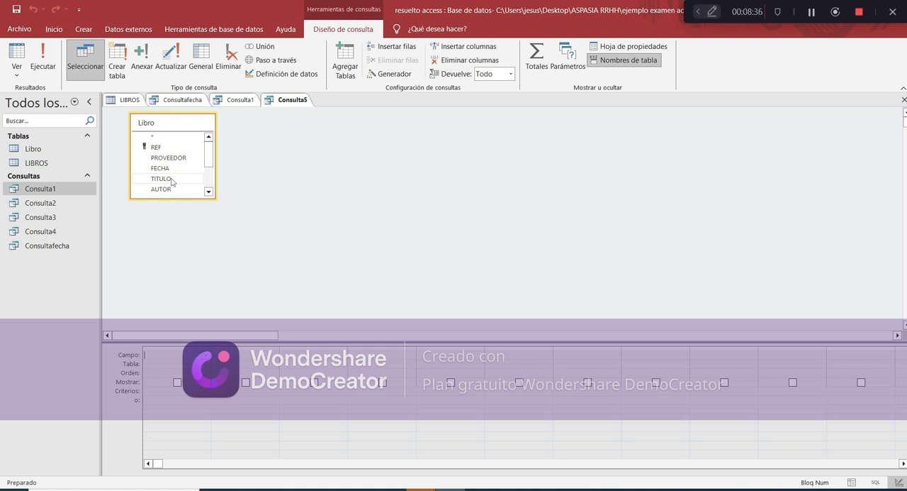
Recheck the exam's books-per-topic requirement and add the fields TEMA and TITULO from Libro to the new query
click(479, 489)
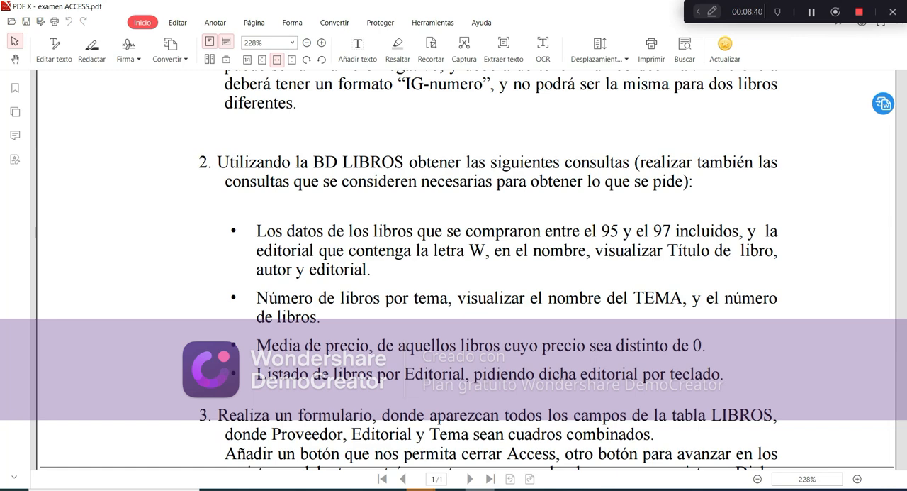
click(479, 489)
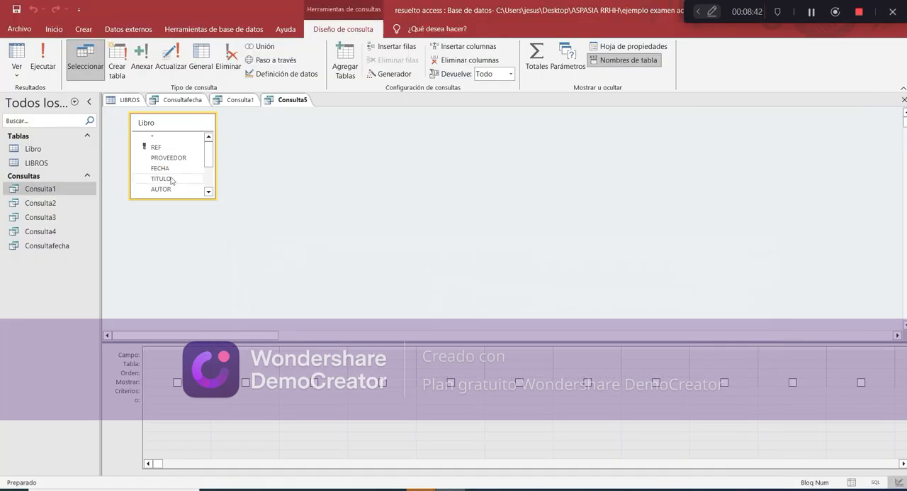
scroll(172, 186, down, 3)
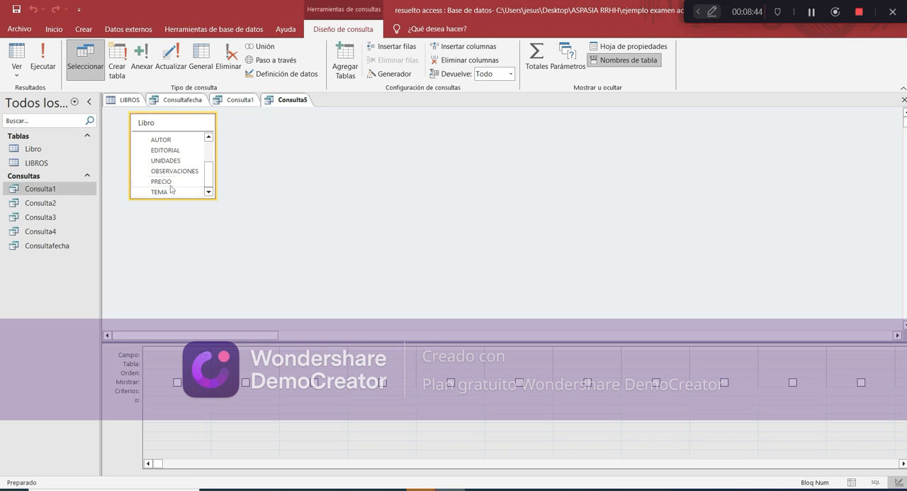
double_click(170, 192)
scroll(171, 190, up, 1)
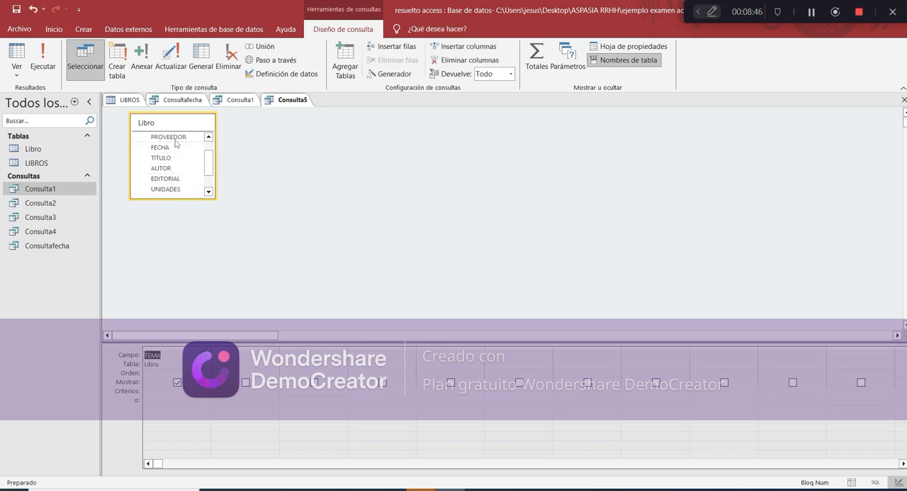
double_click(175, 159)
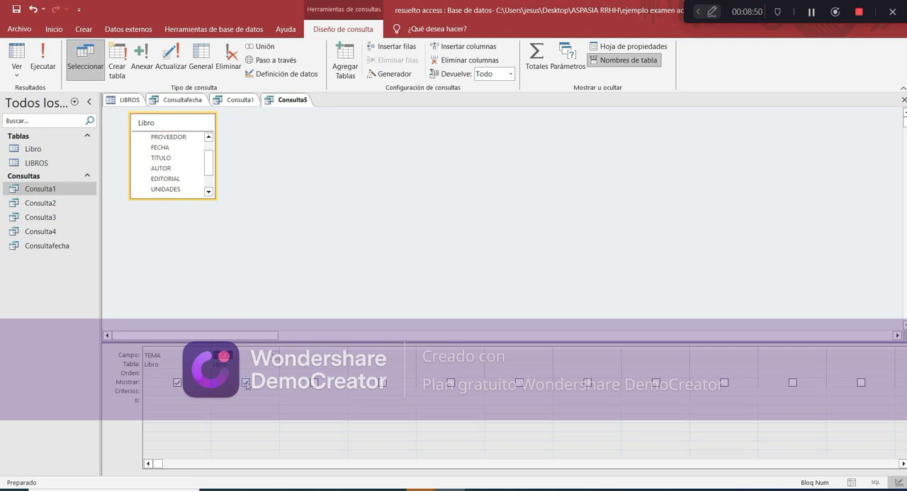
Turn on totals in the new query, set TITULO's total to Cuenta while grouping by TEMA, and run it
click(268, 371)
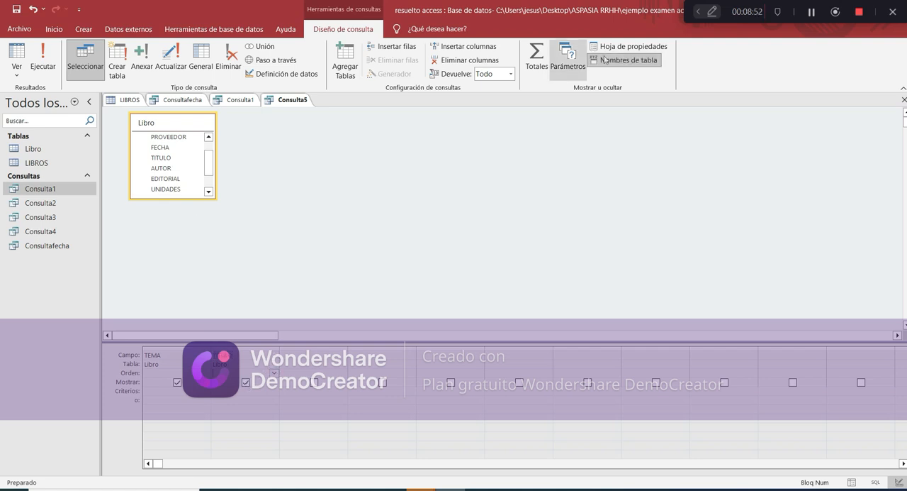
click(536, 61)
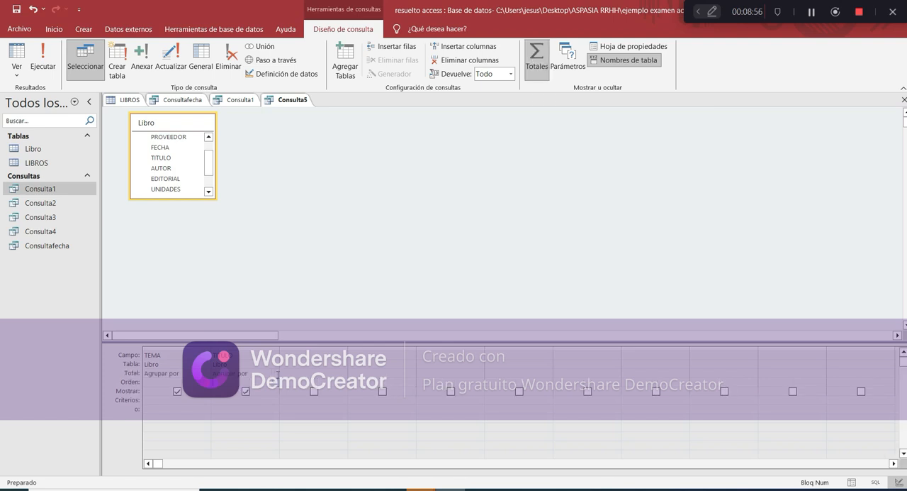
click(276, 374)
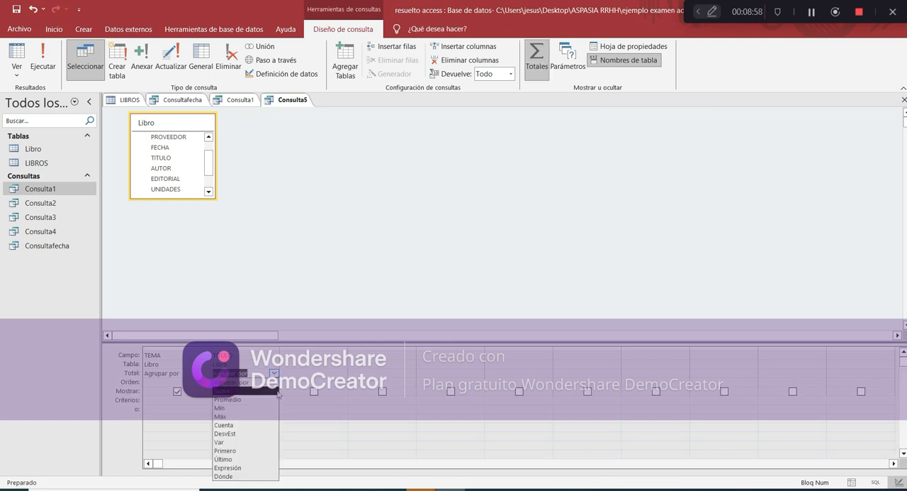
click(273, 425)
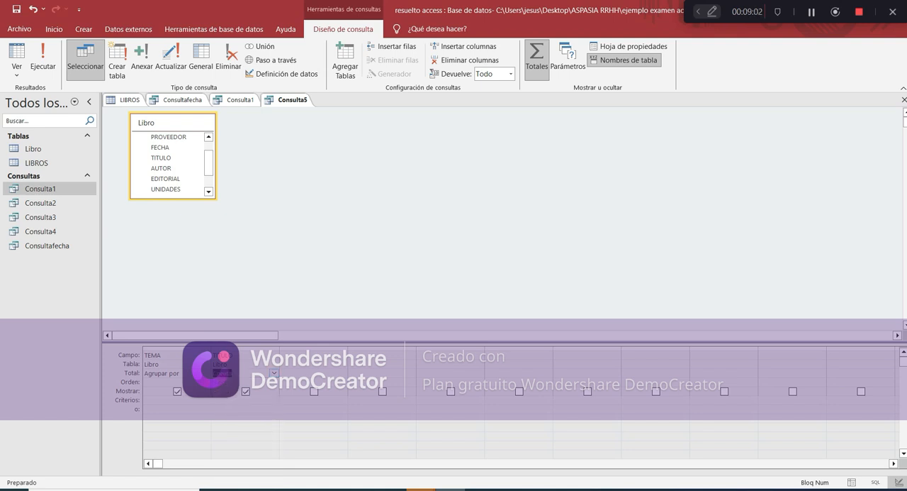
click(43, 68)
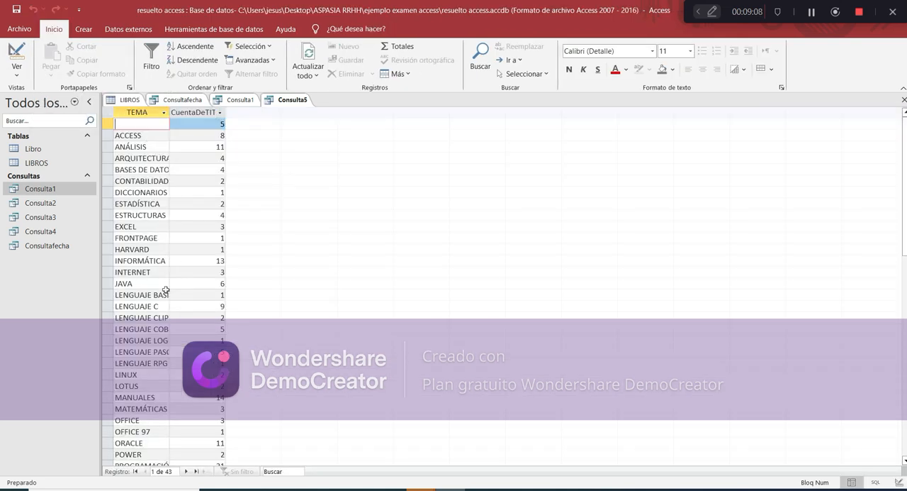
Look through the book counts per topic, return Consulta5 to its design and review the total functions available for TITULO
scroll(165, 289, down, 6)
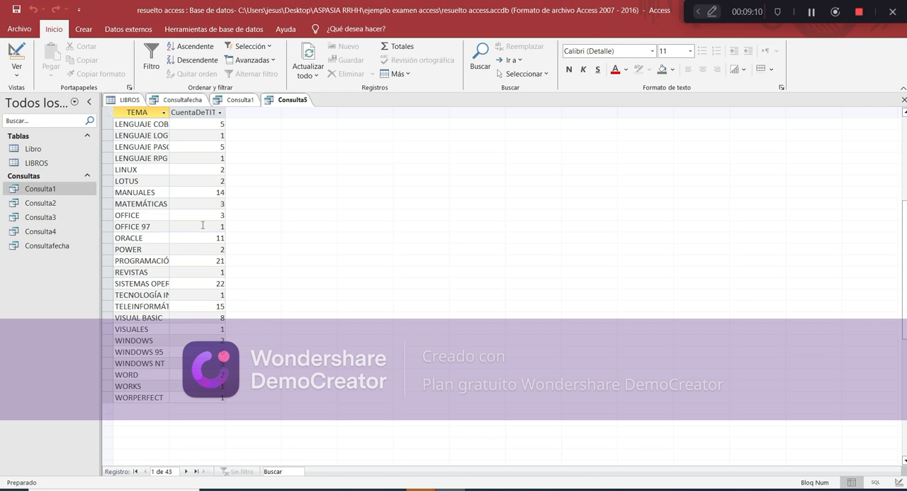
click(16, 53)
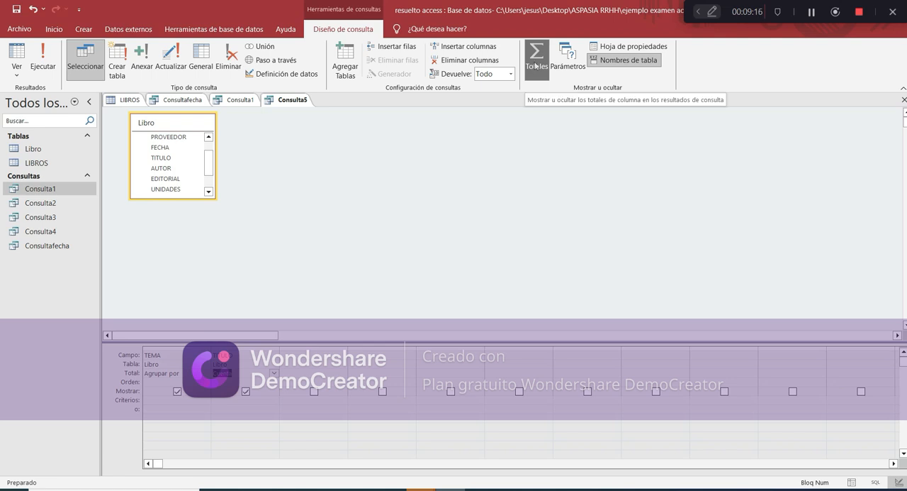
click(274, 373)
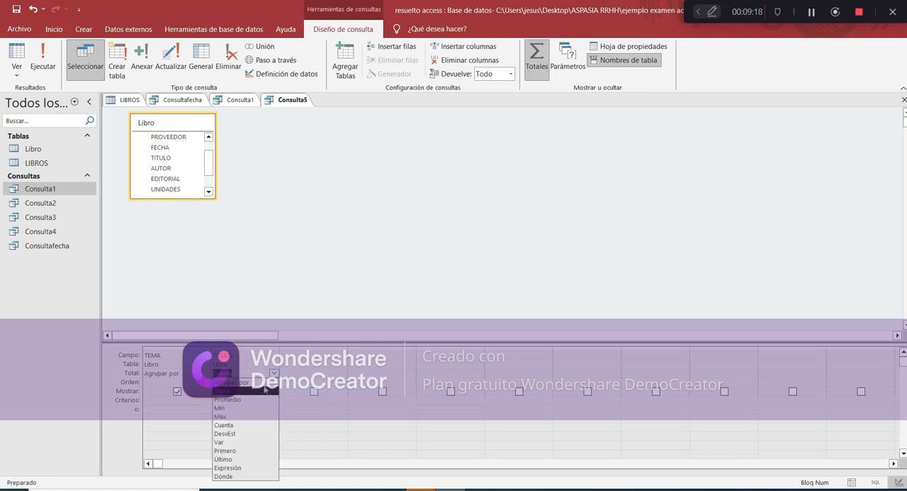
click(329, 306)
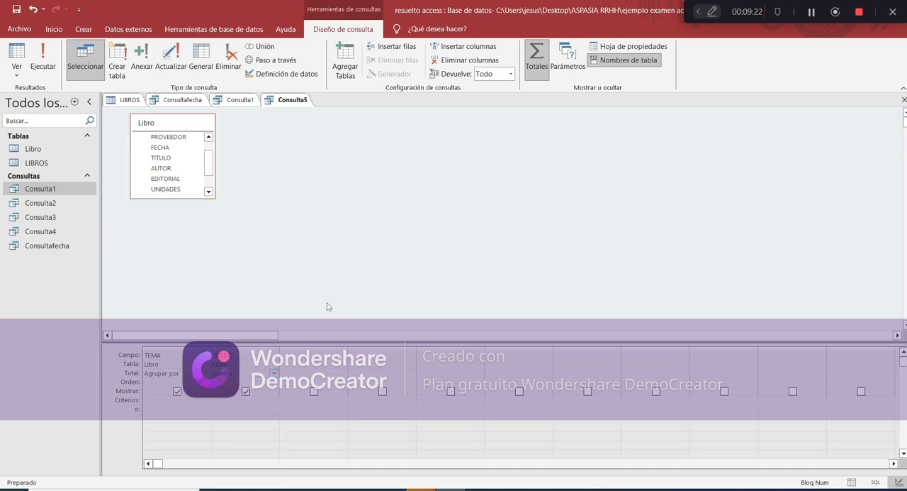
Read the exam's third query requirement on average price, highlight that line and return to Access
click(480, 489)
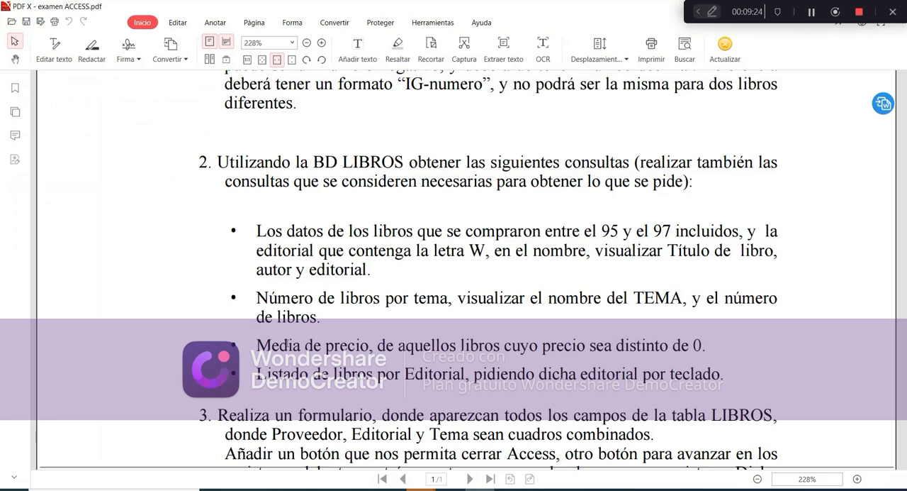
drag(256, 346, 730, 350)
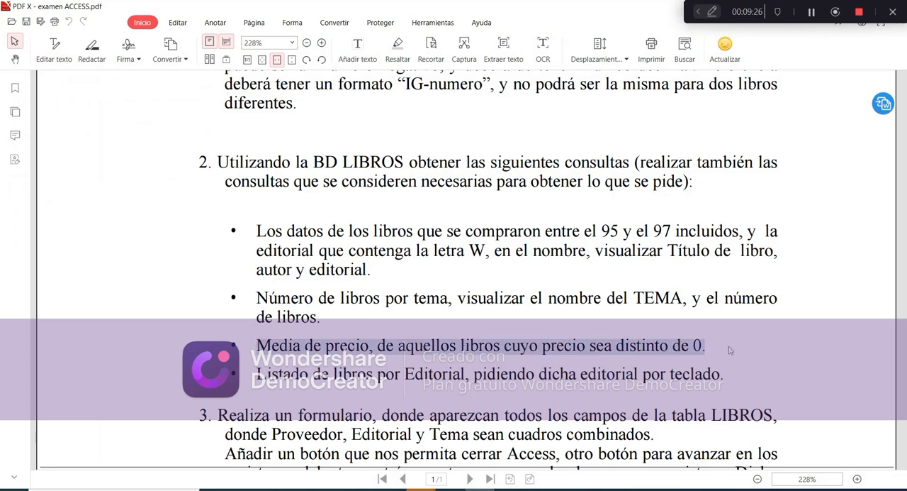
right_click(733, 350)
click(761, 360)
click(435, 455)
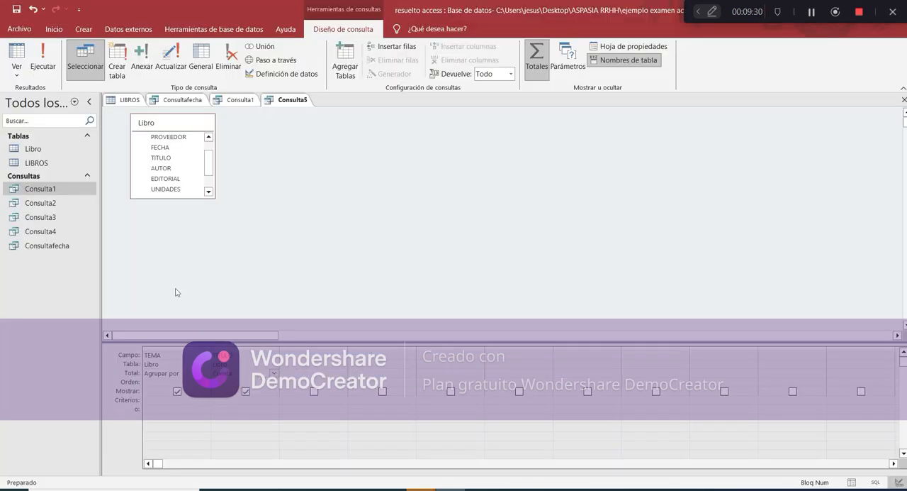
Start a new query with the simple query wizard, saving the books-per-topic query as Consulta5
click(83, 29)
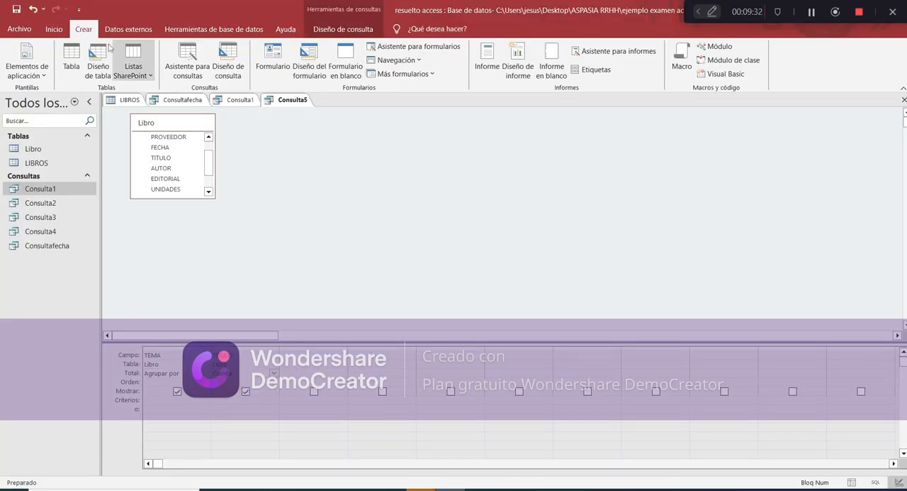
click(183, 66)
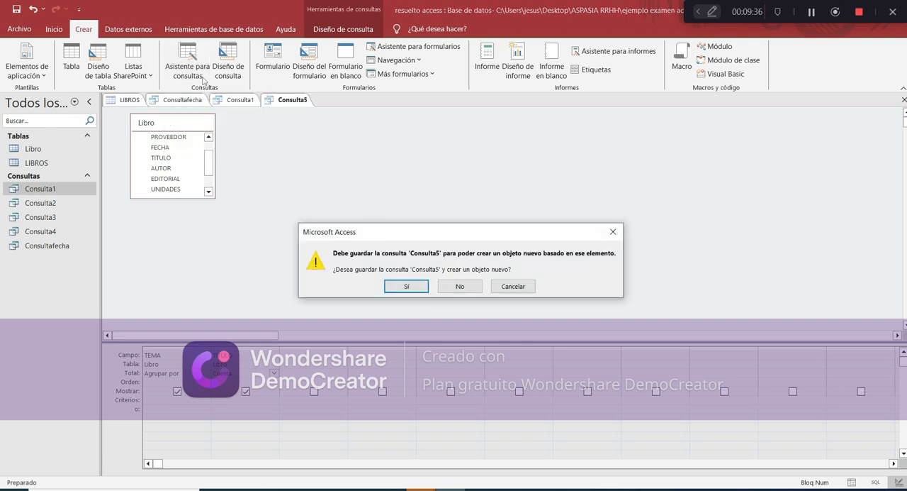
click(405, 288)
click(457, 197)
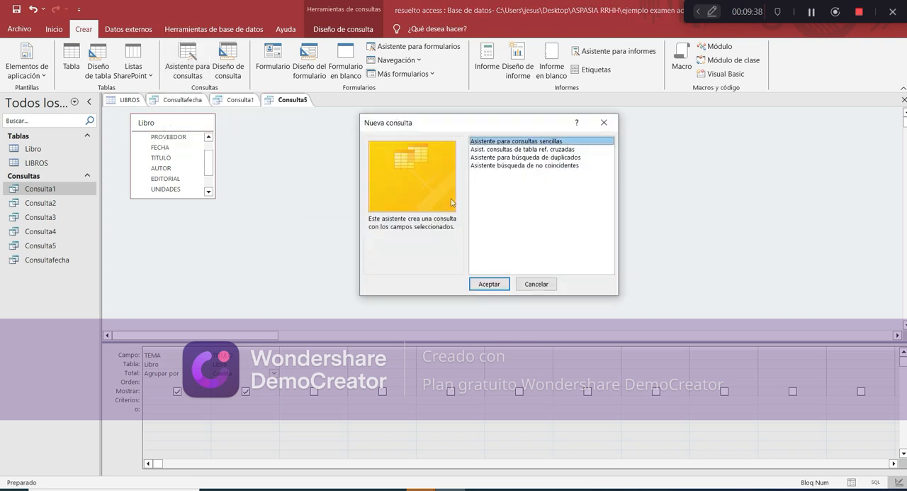
click(499, 283)
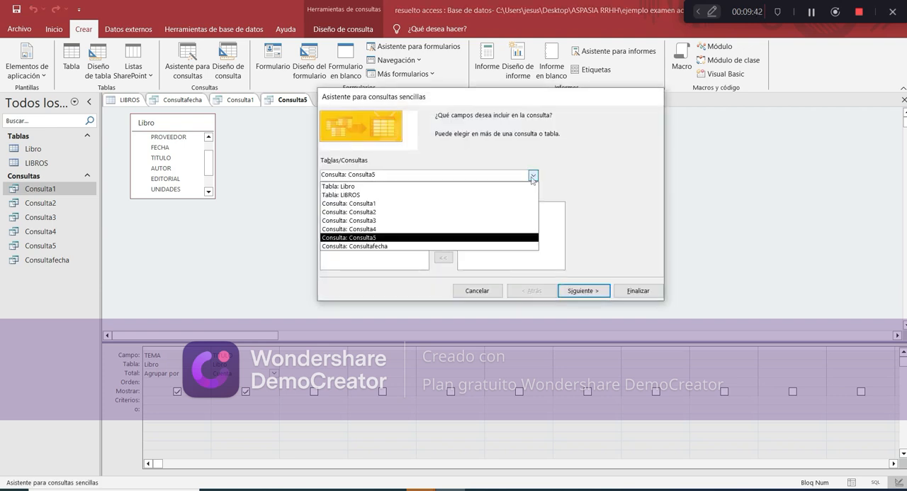
Choose the Libro table as the wizard's source, recheck the exam's average-price requirement and add the field PRECIO
click(534, 175)
click(466, 188)
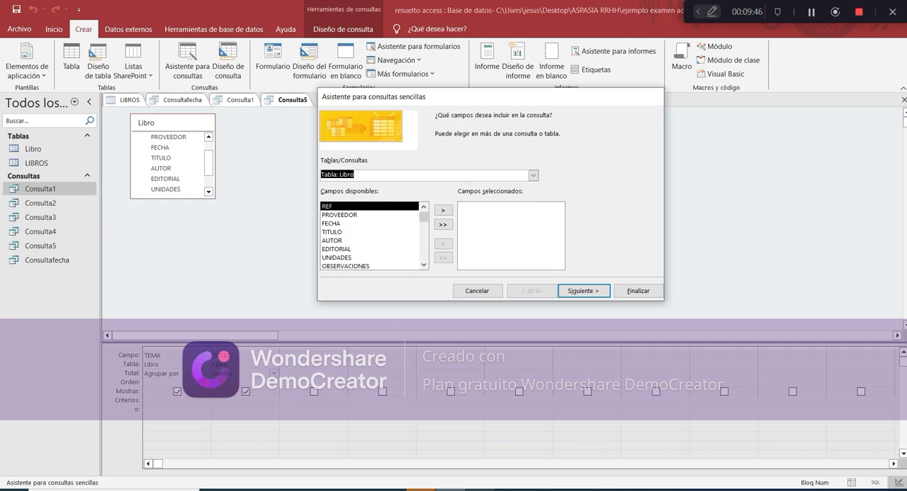
click(479, 489)
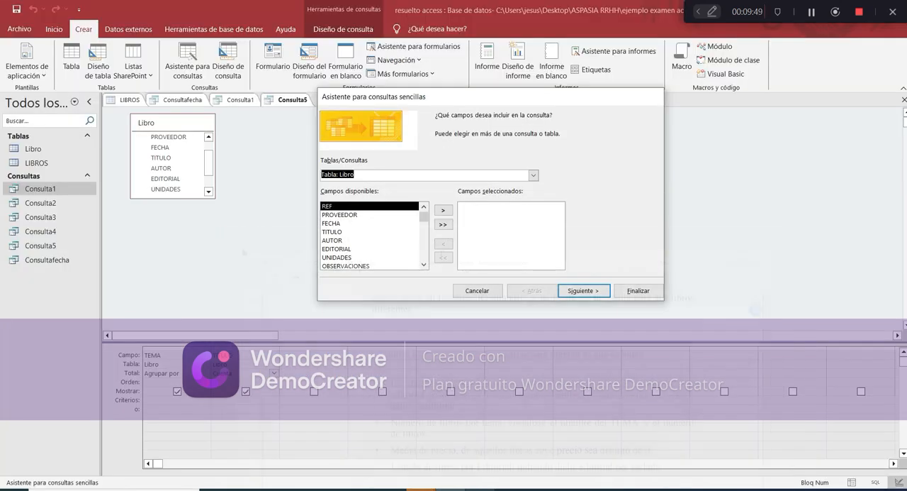
click(479, 489)
scroll(363, 229, down, 1)
click(351, 266)
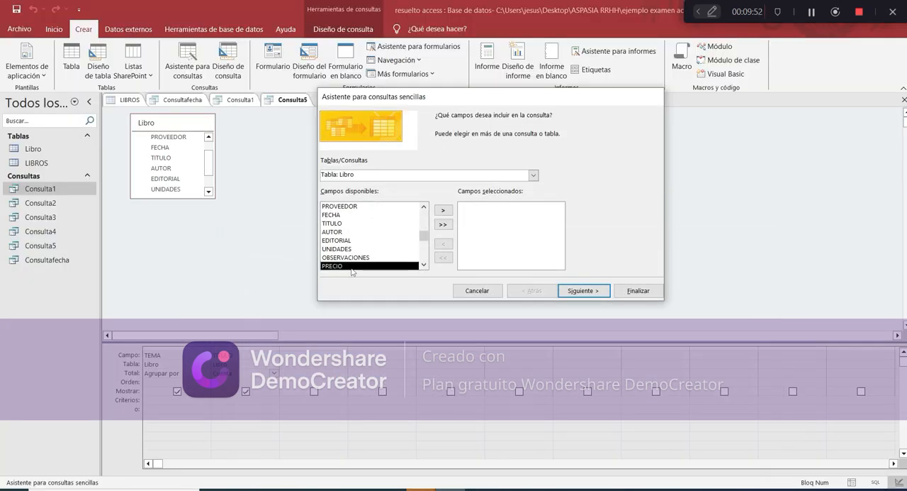
click(443, 210)
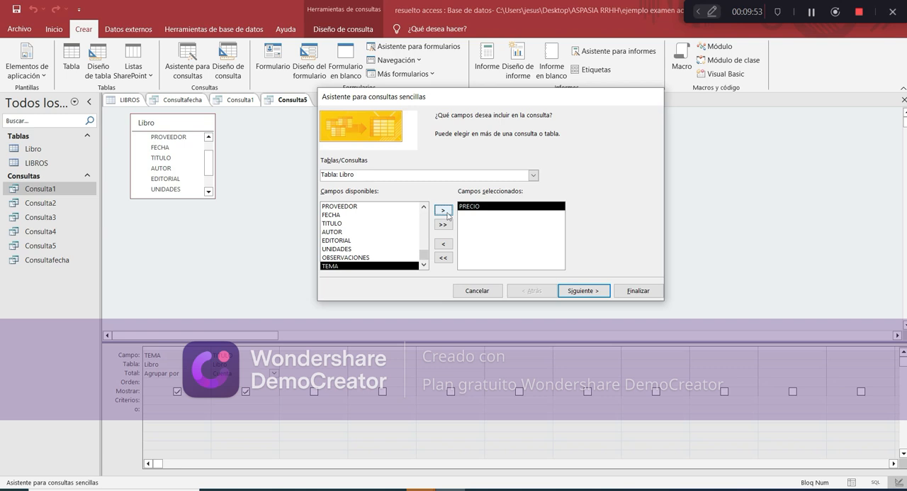
Finish the wizard with the title Consultapreciomedio and open the query to view its data
click(576, 292)
click(576, 292)
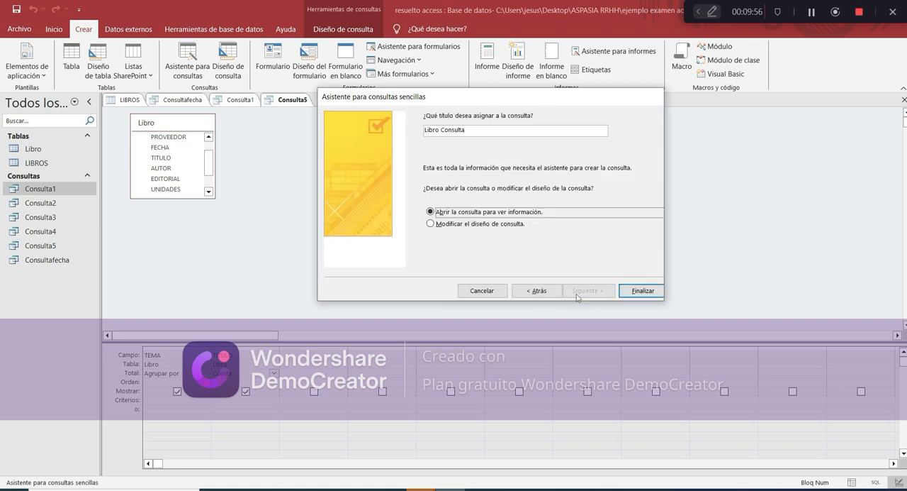
drag(488, 130, 424, 130)
text(Consulta)
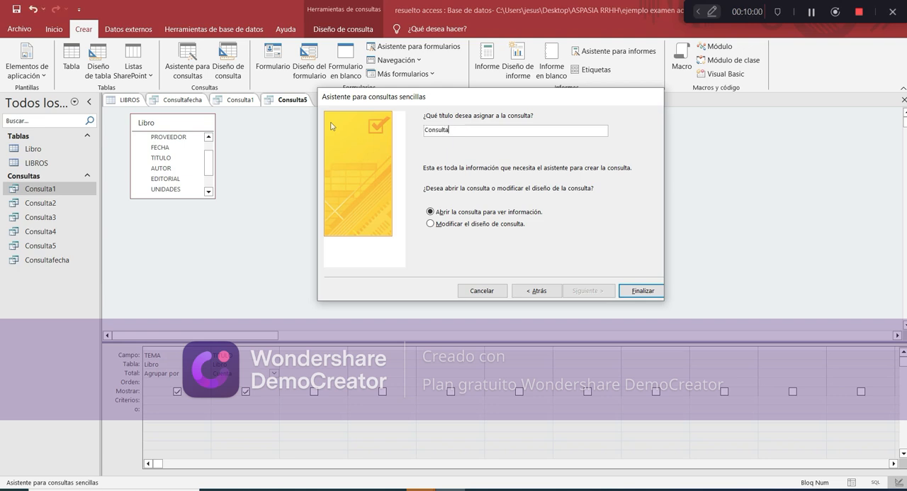
text(preciomedio)
key(Return)
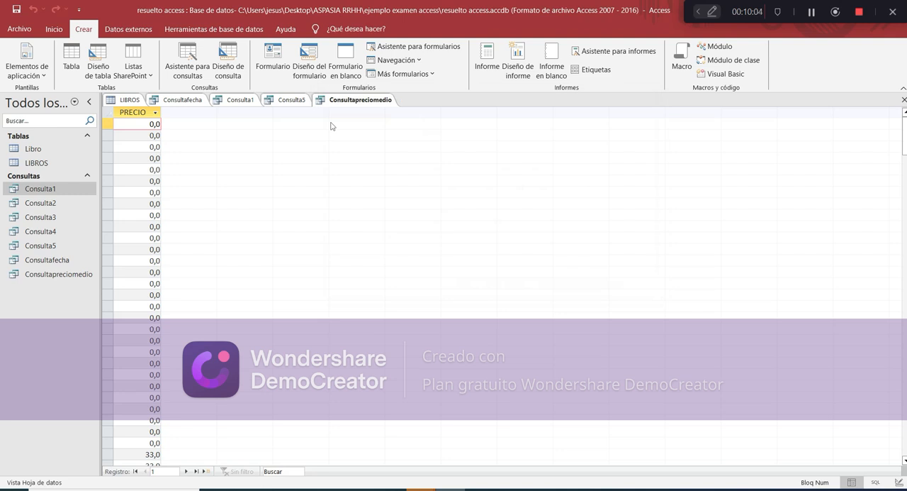
Switch Consultapreciomedio to design view and set the PRECIO criterion to >0
click(54, 29)
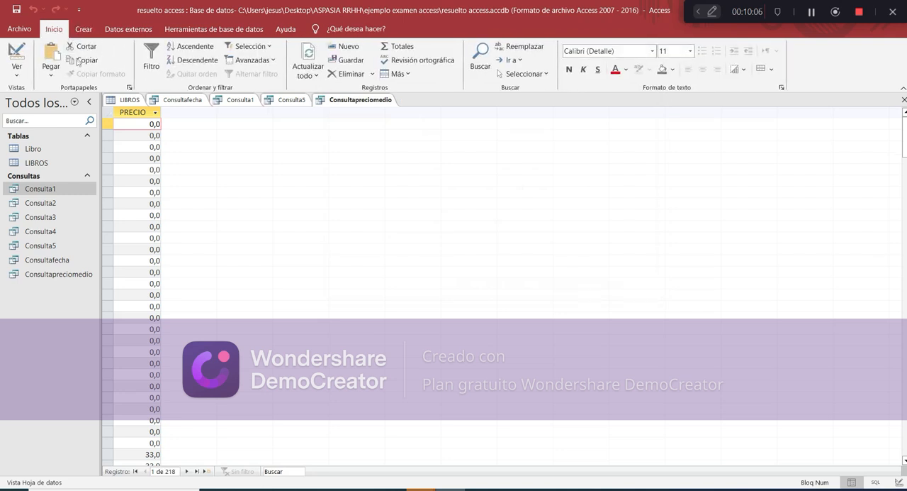
click(16, 68)
click(39, 137)
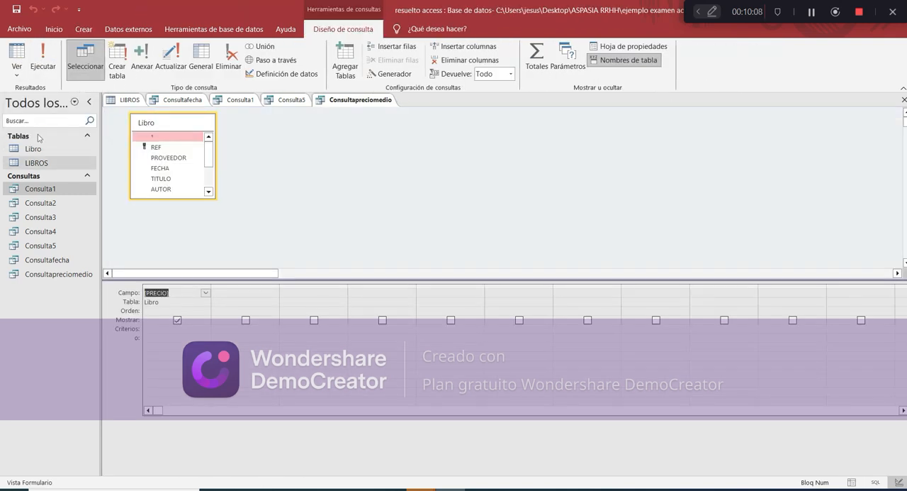
click(180, 328)
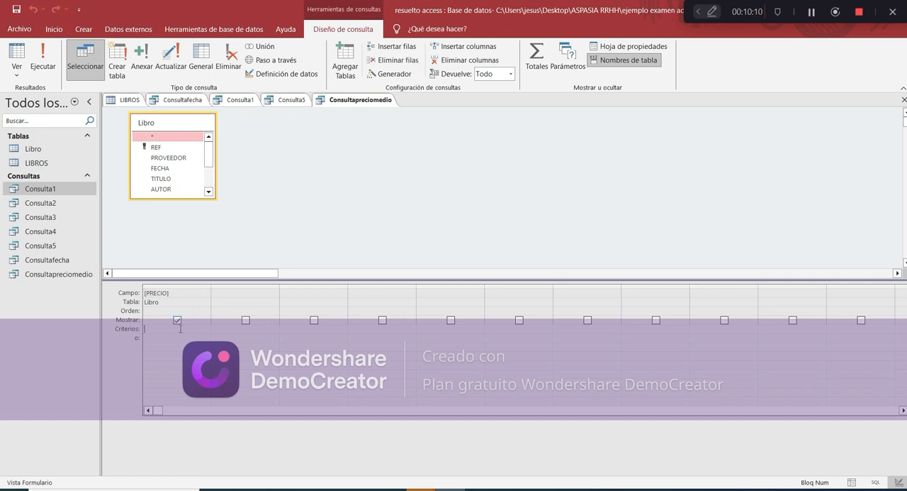
text(>0)
click(188, 313)
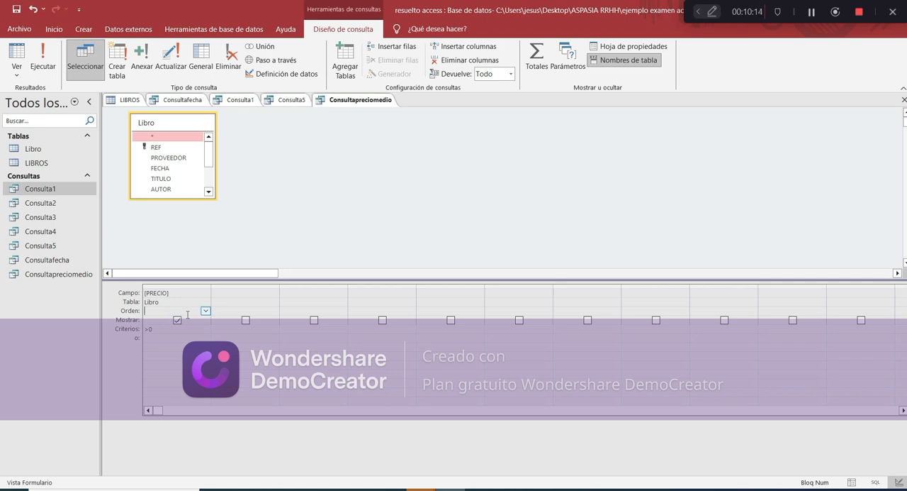
Turn on totals in Consultapreciomedio, set PRECIO's total to Promedio and run the query
click(540, 57)
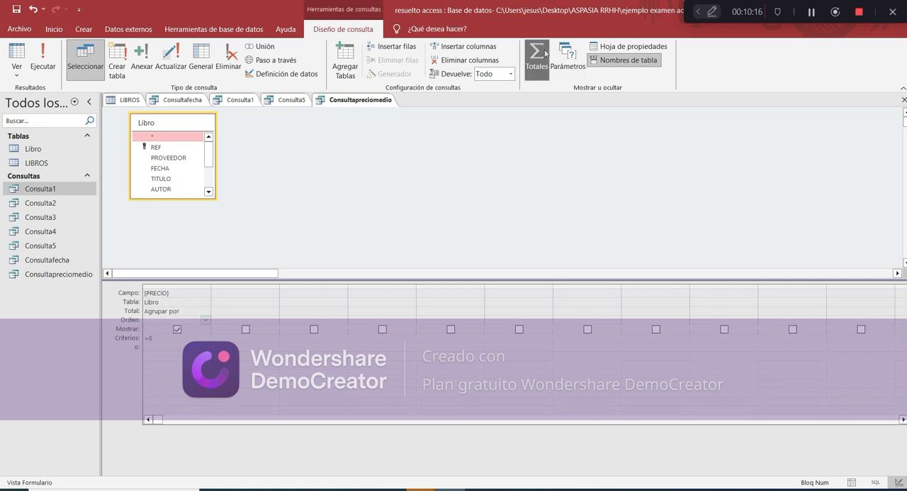
click(197, 310)
click(206, 311)
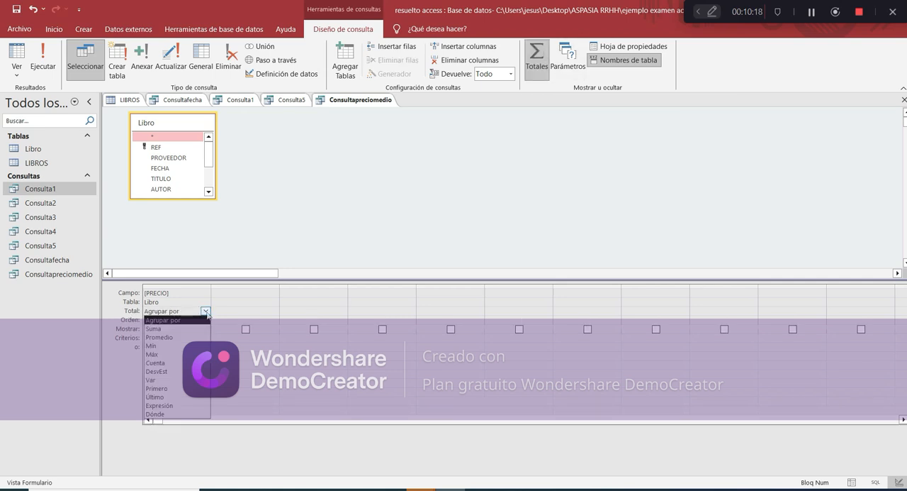
click(198, 335)
click(44, 64)
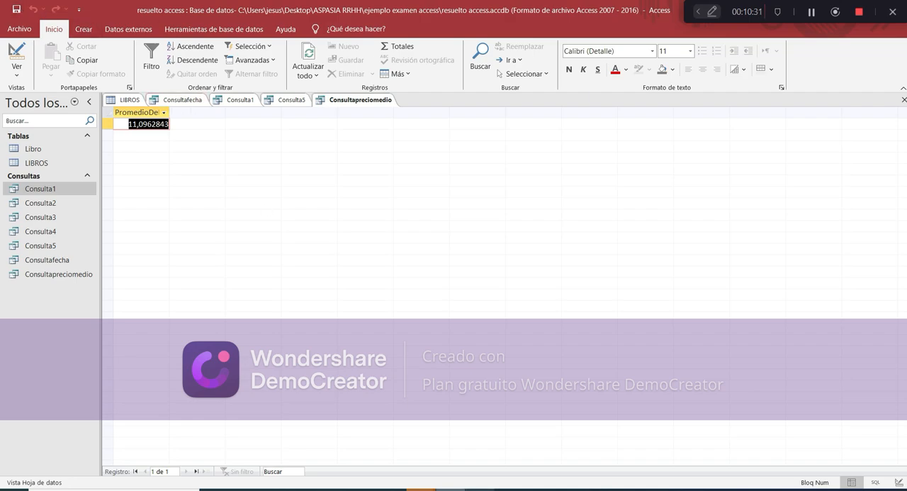
Check the exam's last query requirement, the book list by publisher, and return to Access
click(451, 489)
scroll(392, 347, down, 3)
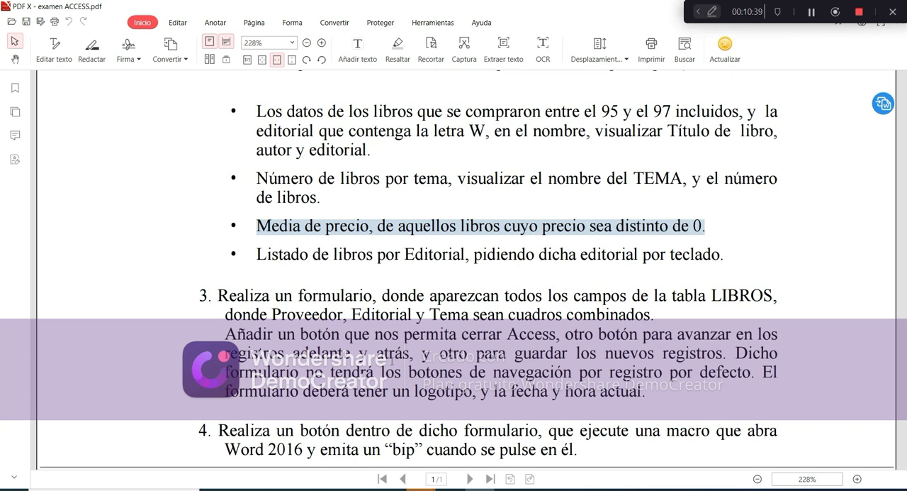
click(422, 489)
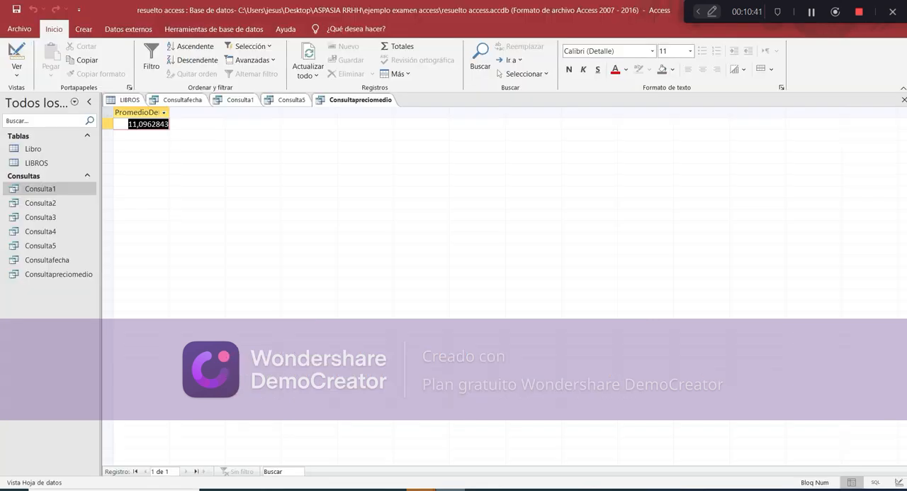
Open the existing query Consulta4 and cancel its Editorial parameter request
click(45, 233)
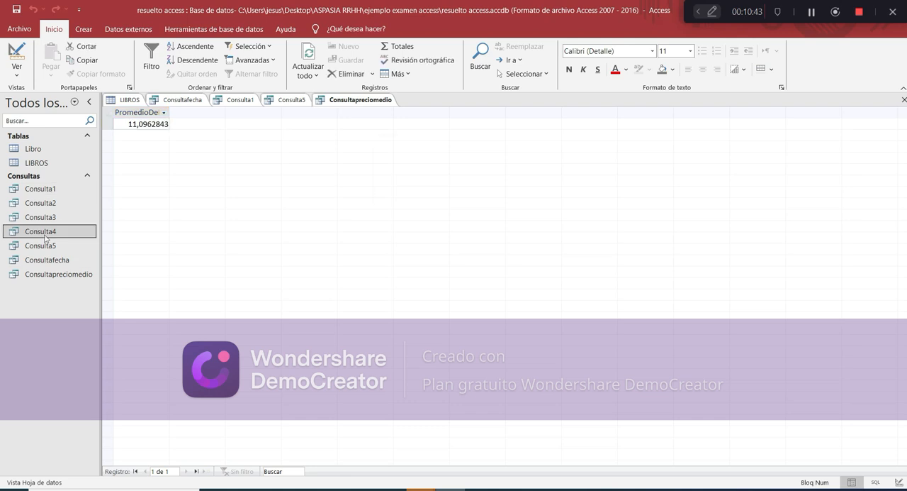
double_click(44, 237)
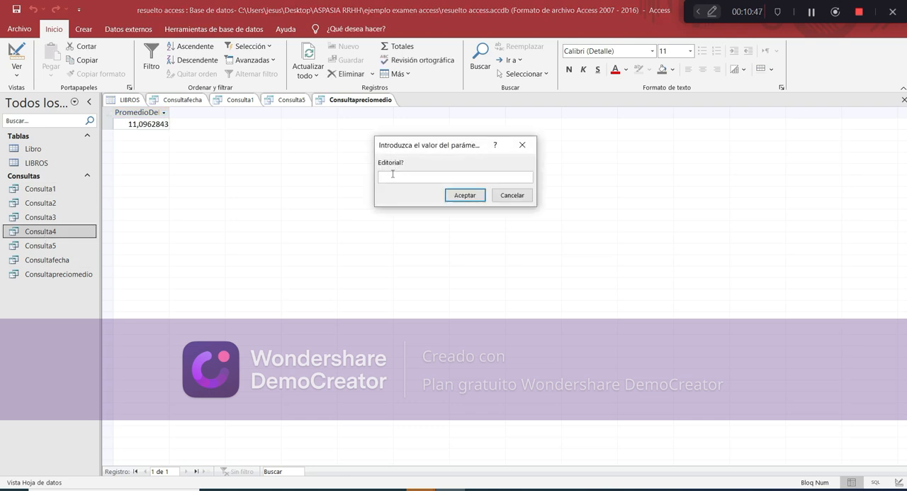
click(504, 196)
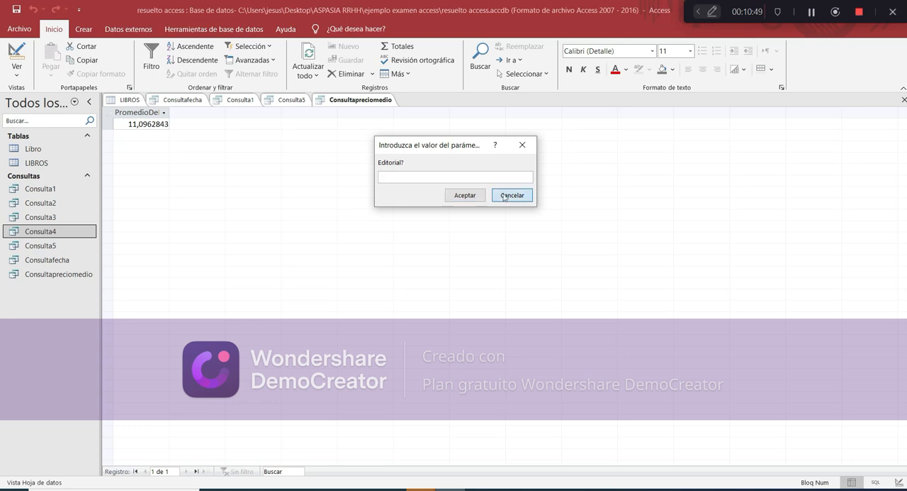
click(14, 61)
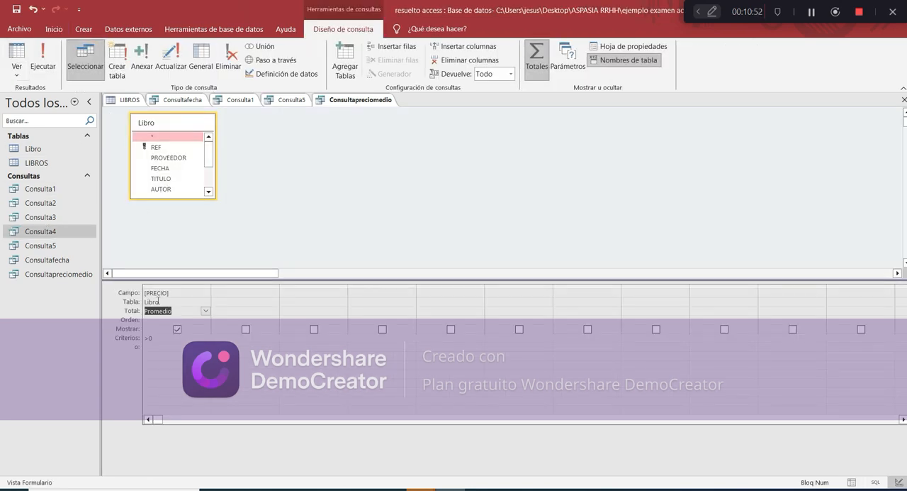
click(15, 62)
click(48, 236)
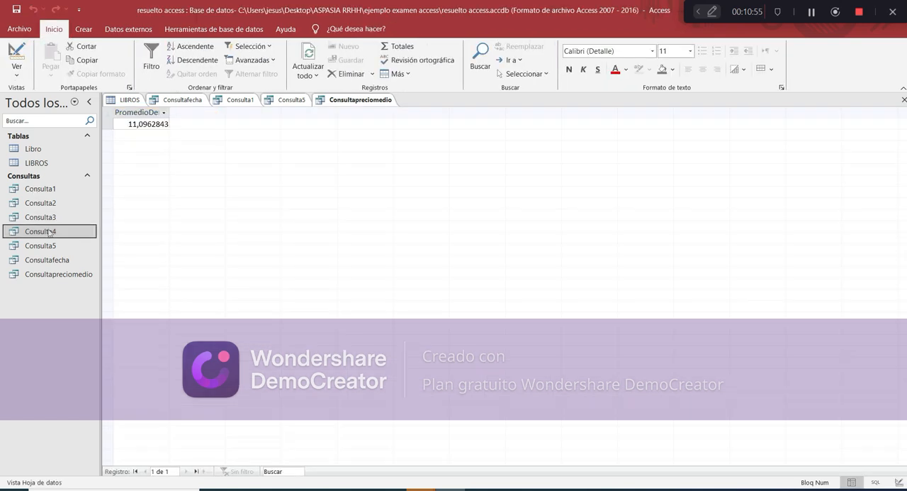
click(21, 78)
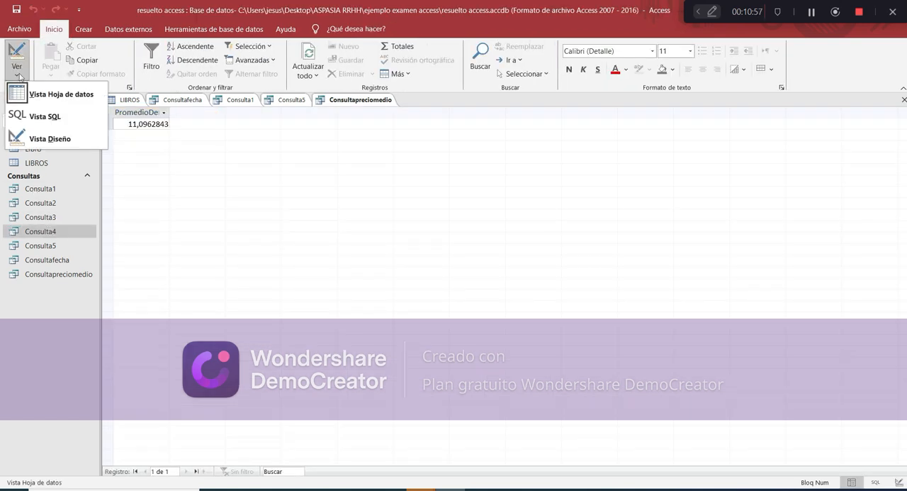
click(45, 139)
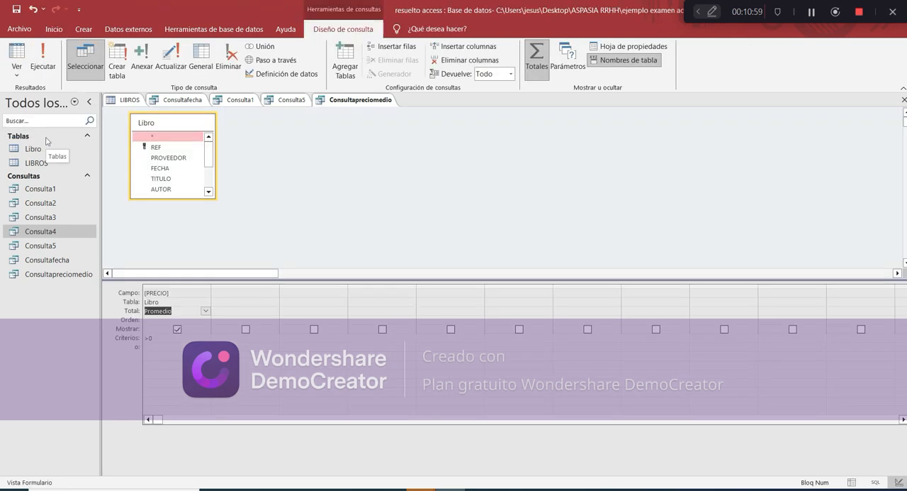
Close the open queries Consultapreciomedio, Consulta5 and Consulta1
right_click(327, 100)
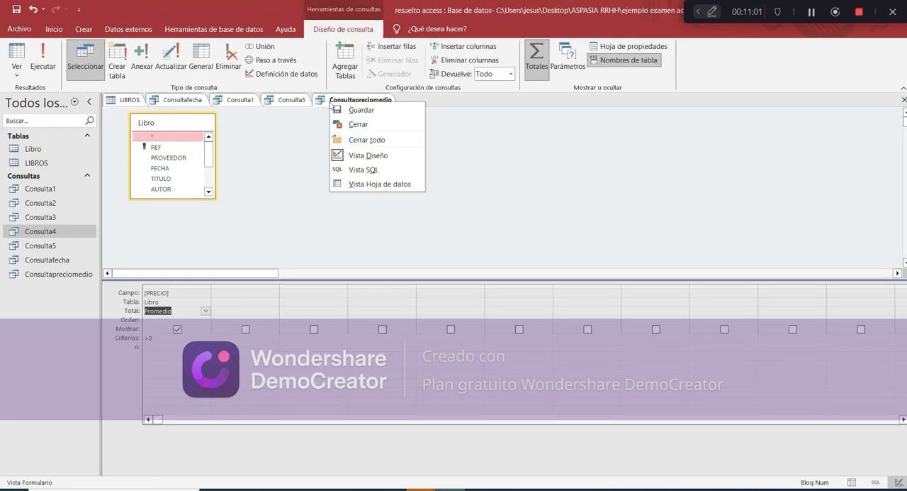
click(345, 125)
right_click(299, 102)
click(312, 126)
right_click(245, 101)
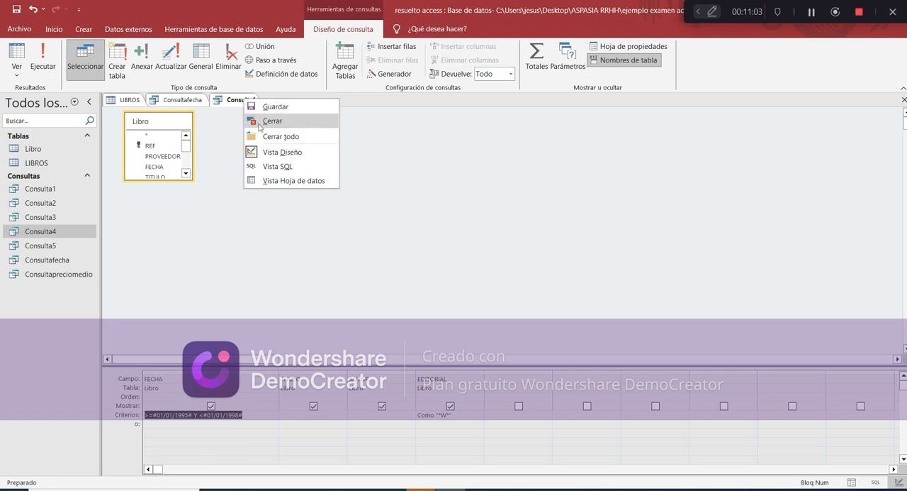
click(259, 125)
click(457, 282)
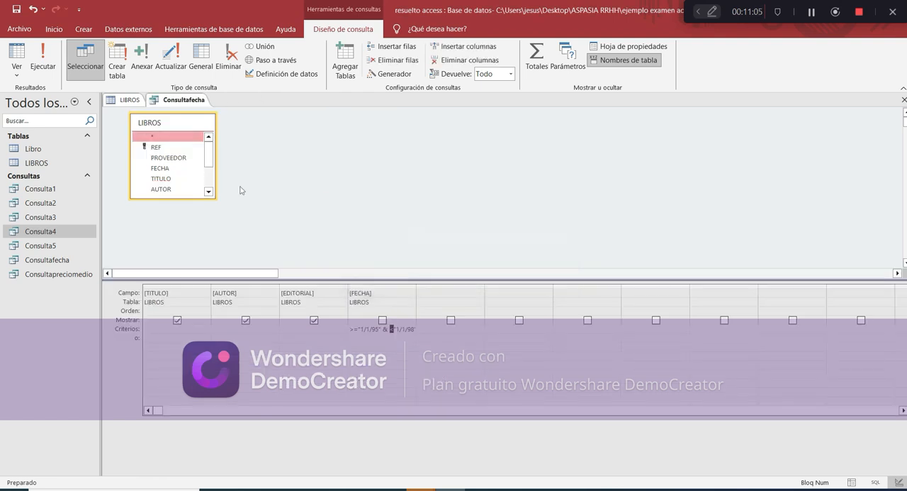
Try to close the Consultafecha query, then bring up the open LIBROS table
right_click(175, 103)
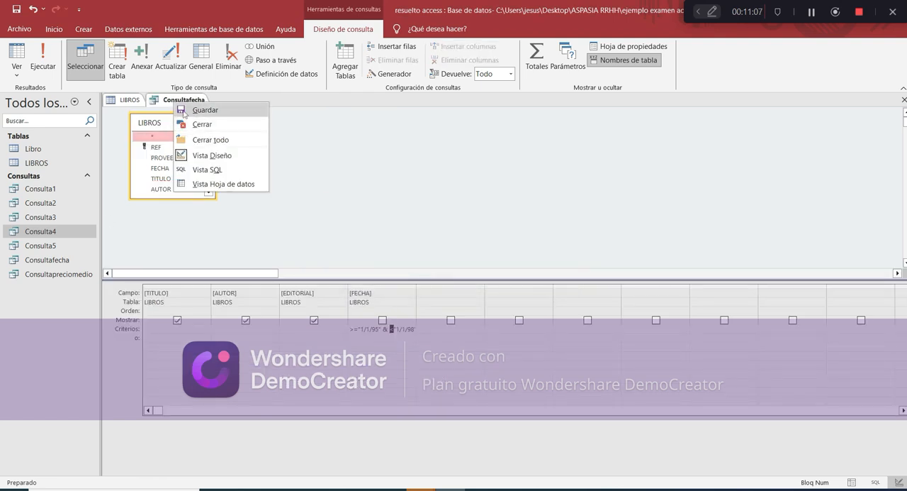
click(191, 125)
click(383, 278)
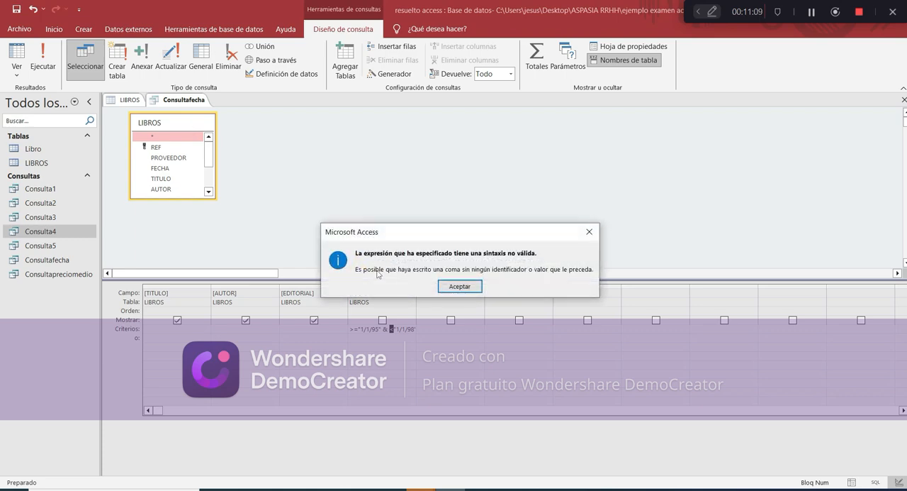
click(460, 287)
click(129, 100)
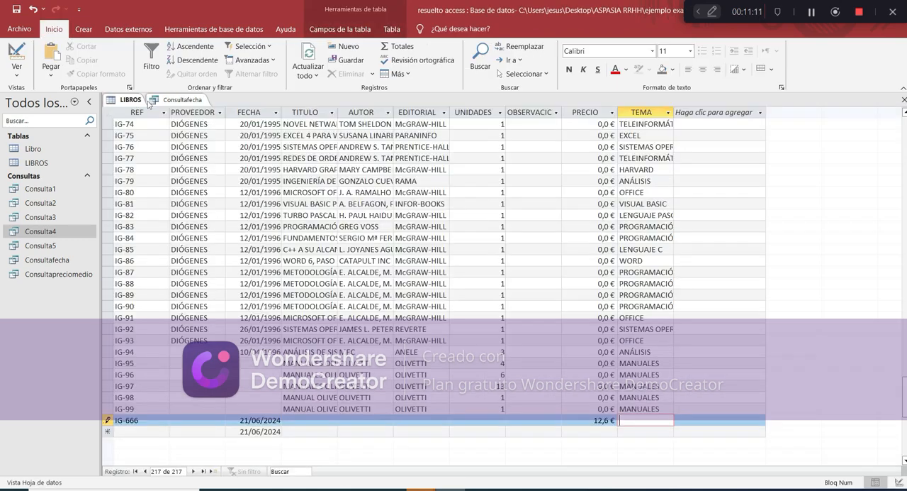
Run Consulta4 with the publisher parameter left blank and open the query in design view
double_click(53, 231)
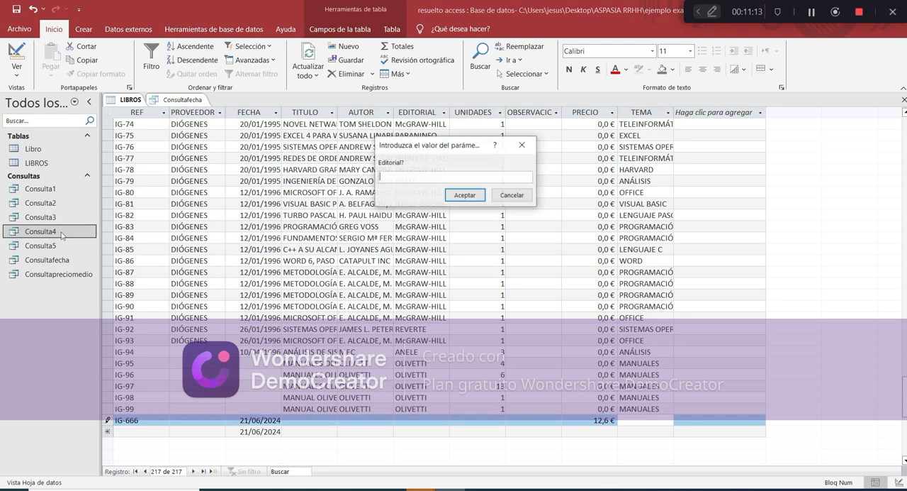
click(465, 195)
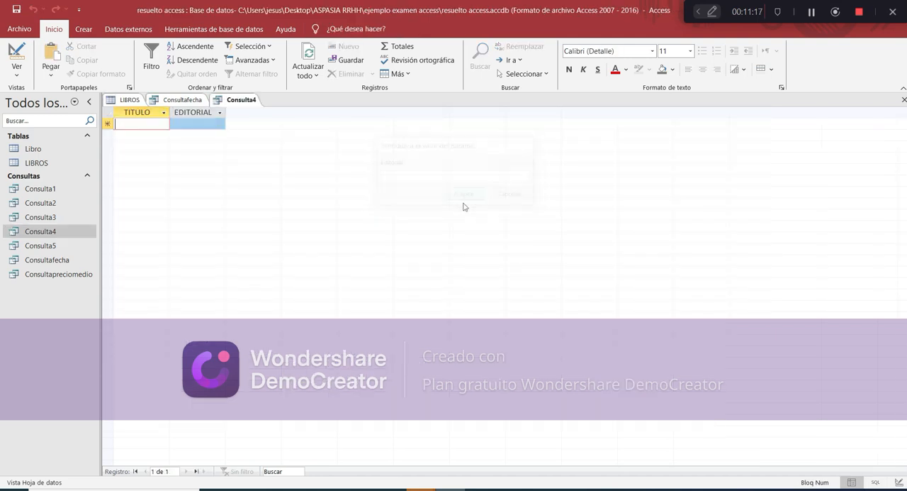
right_click(51, 231)
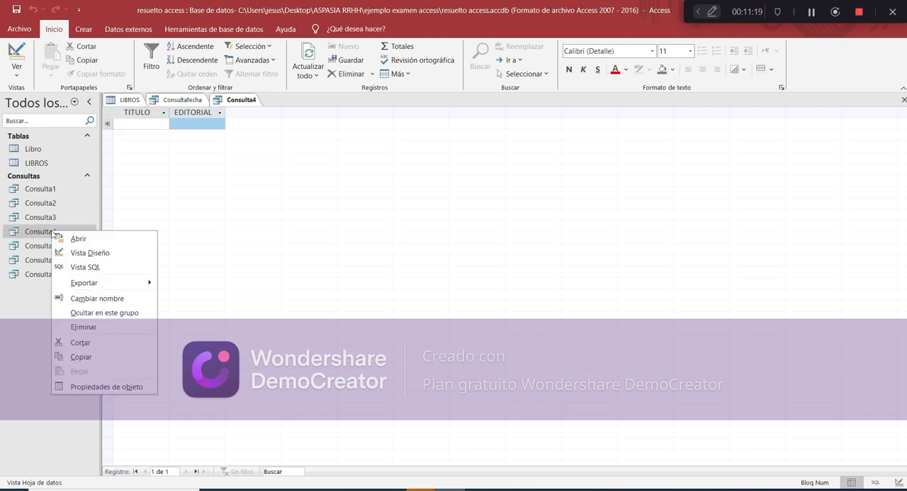
click(85, 253)
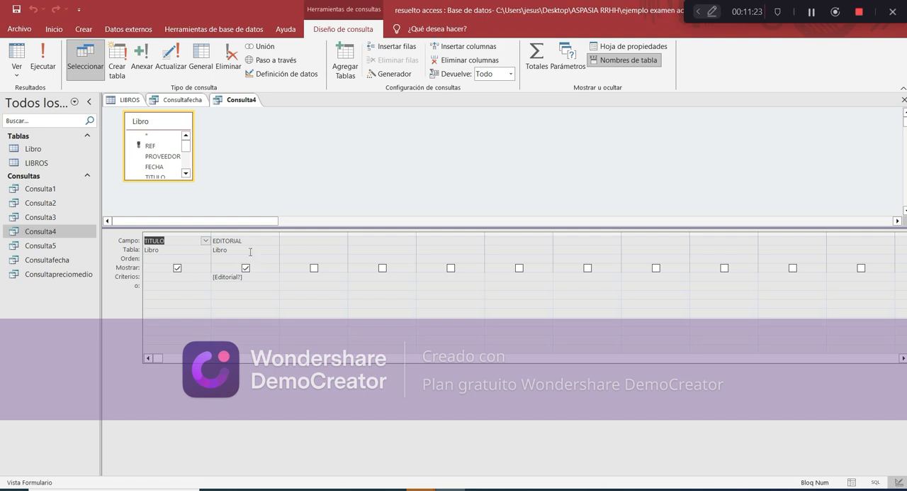
Change the EDITORIAL criterion in Consulta4 to [¿Cual es la Editorial?]
drag(243, 276, 168, 312)
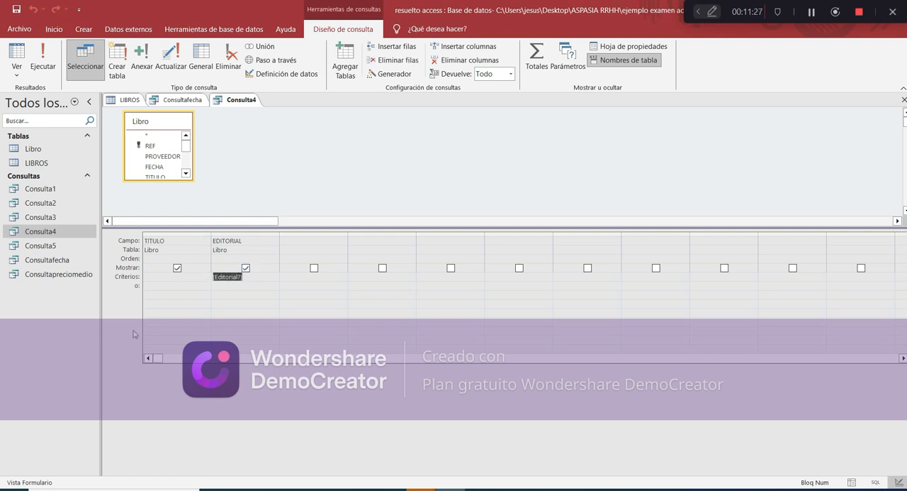
click(252, 279)
drag(257, 279, 207, 279)
click(215, 278)
text(¿Cual es la)
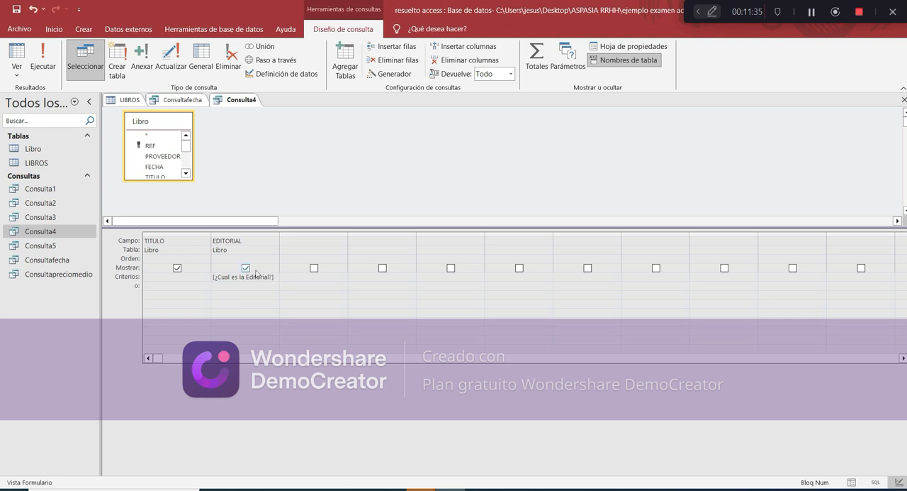
Run Consulta4 and enter MCGRAW-HILL as the publisher parameter
click(50, 65)
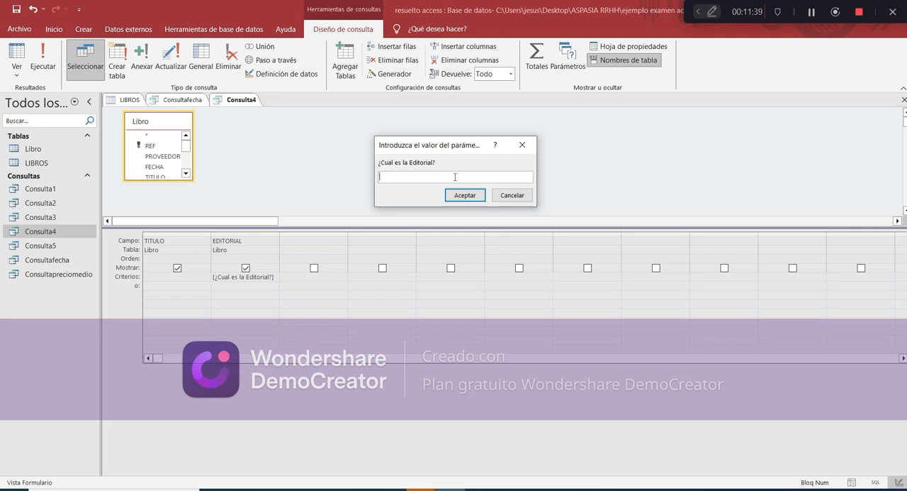
text(MCGRAW-HILL)
key(Return)
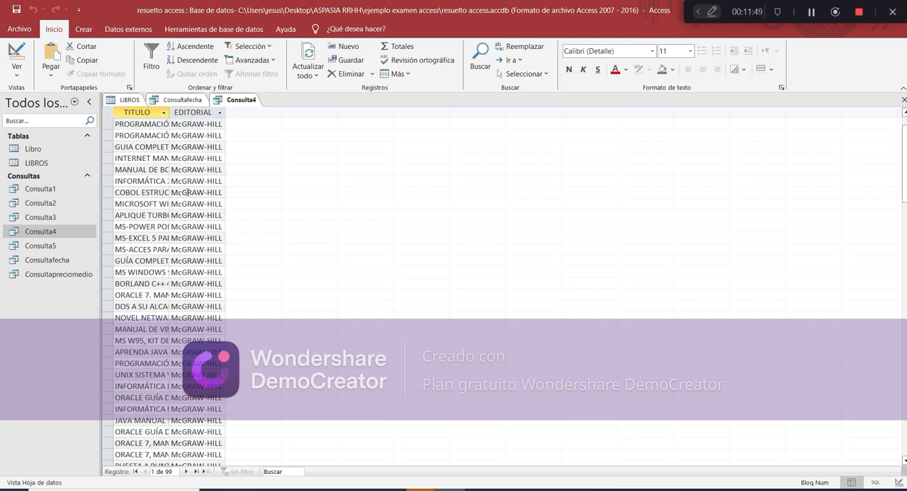
Hide the EDITORIAL field from Consulta4's results and rerun the query for publisher MCGRAW-HILL
click(16, 55)
click(245, 268)
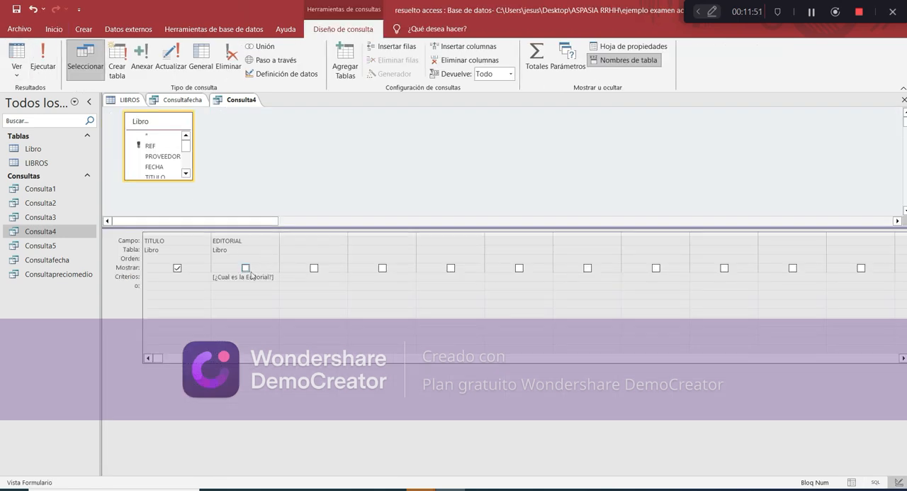
click(42, 61)
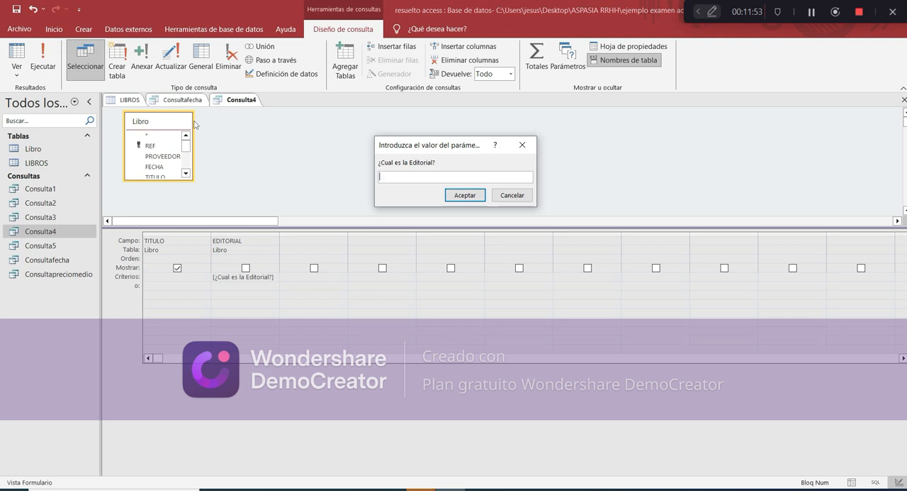
text(MCGRAW-HILL)
key(Return)
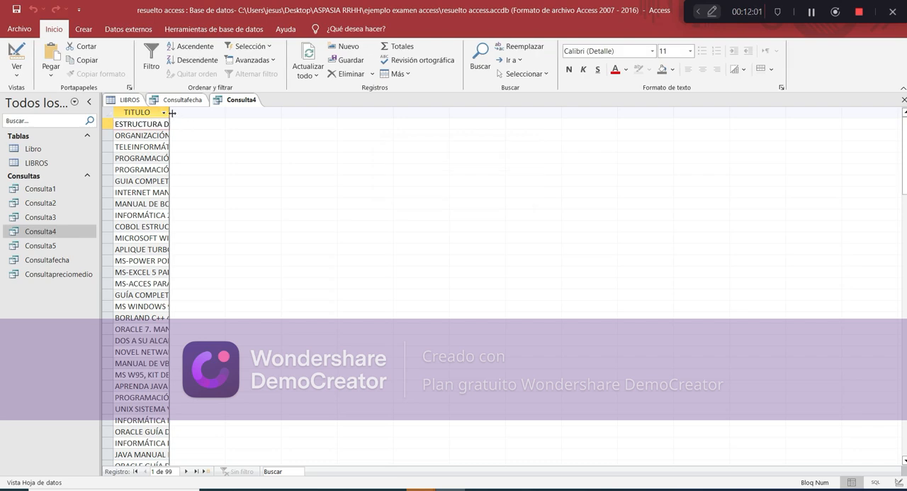
Widen the TITULO column to fit the book titles and look through the list to its end
drag(170, 114, 275, 113)
scroll(255, 212, down, 15)
scroll(256, 212, down, 15)
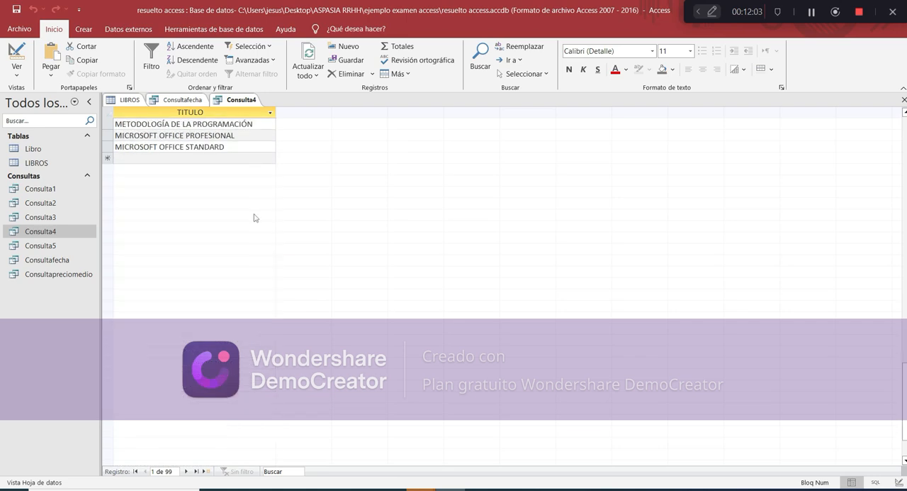
Switch to the exam PDF, read exercises 3 to 5, highlight the form requirements of exercise 3 and return to Access
click(480, 489)
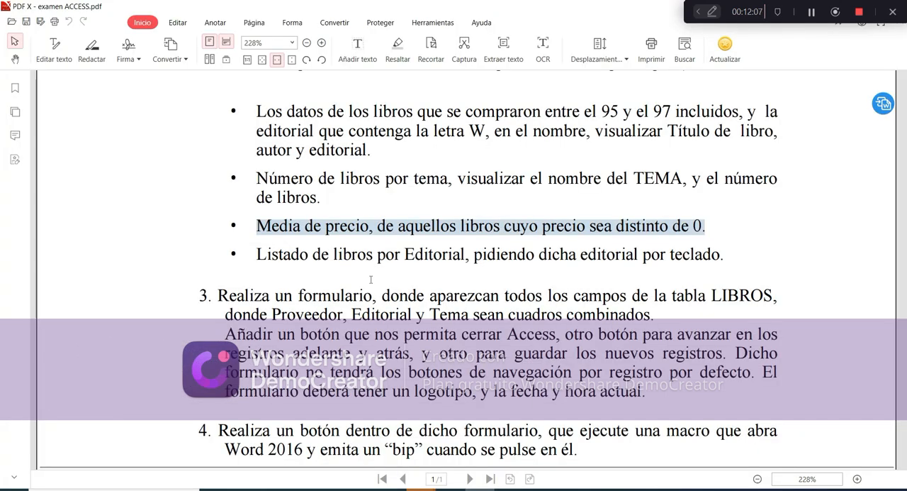
scroll(370, 278, down, 1)
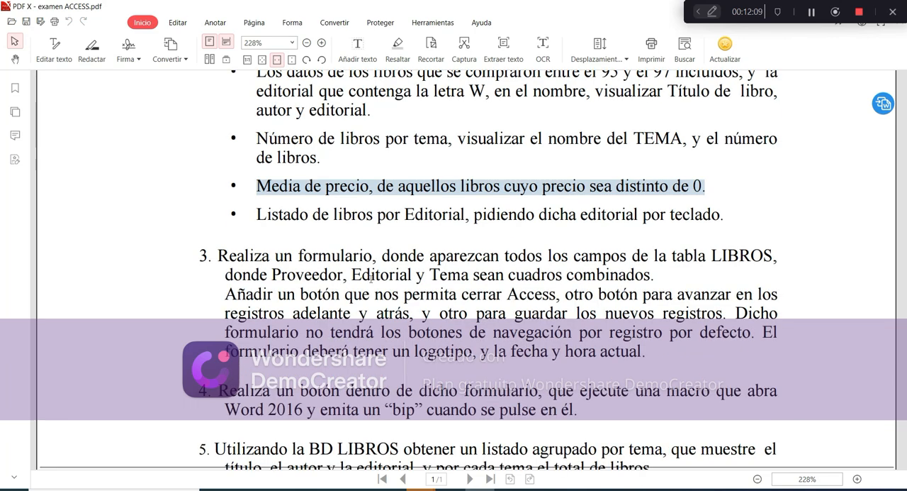
scroll(371, 278, down, 2)
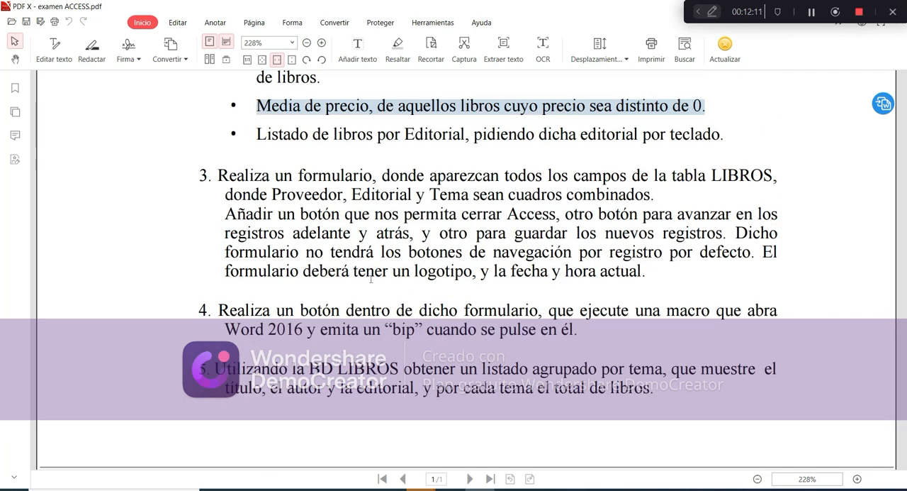
scroll(370, 278, up, 2)
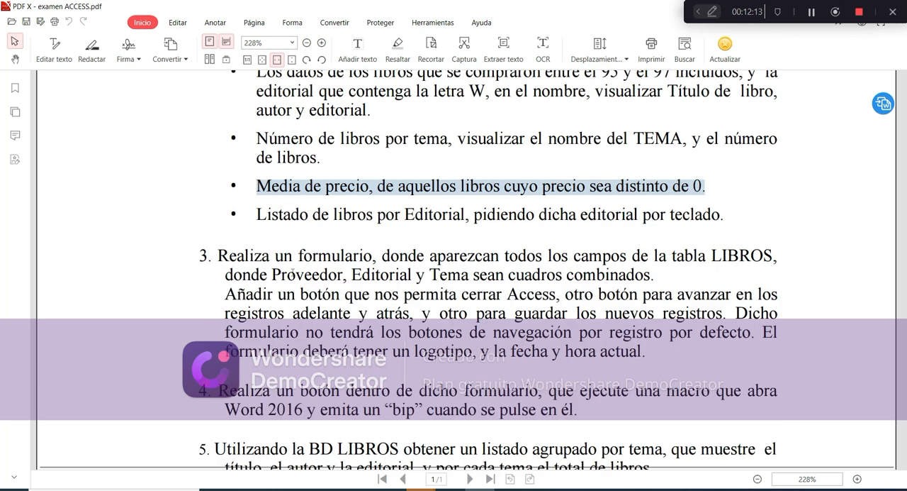
drag(253, 276, 646, 341)
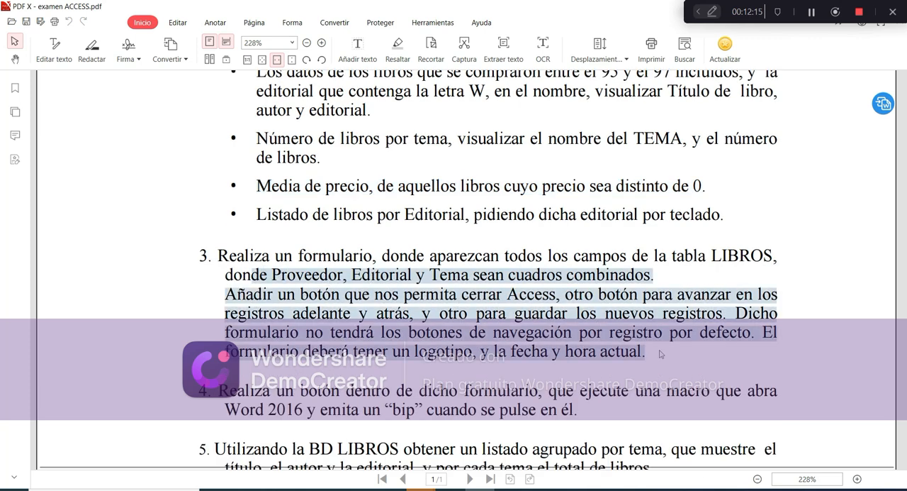
click(451, 489)
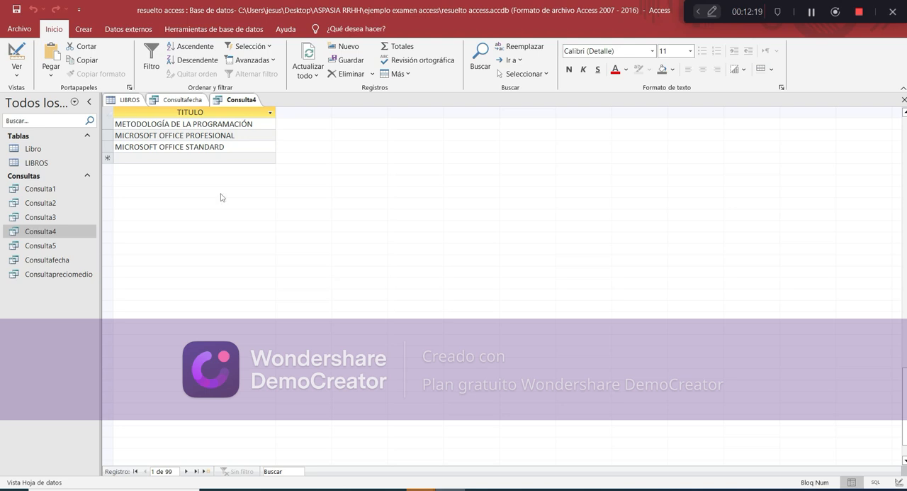
Start the report wizard, saving Consulta4 when asked, and choose the table Libro as the report's source
click(85, 30)
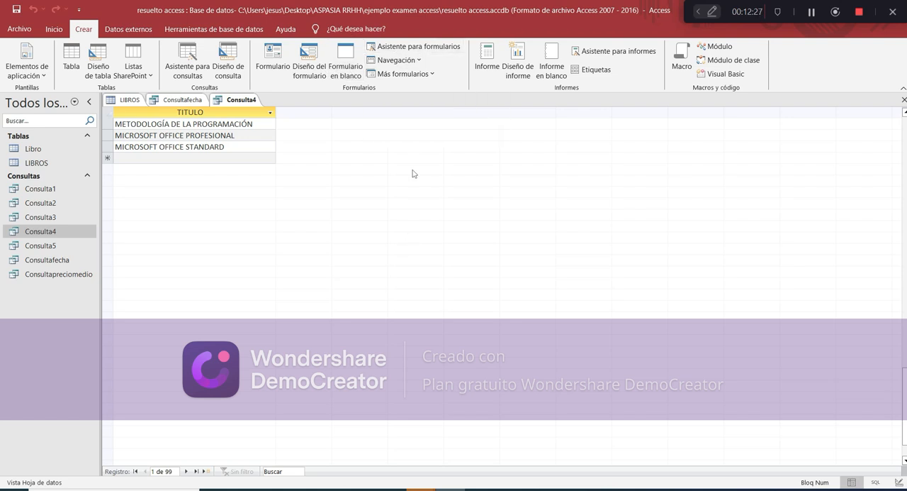
click(600, 53)
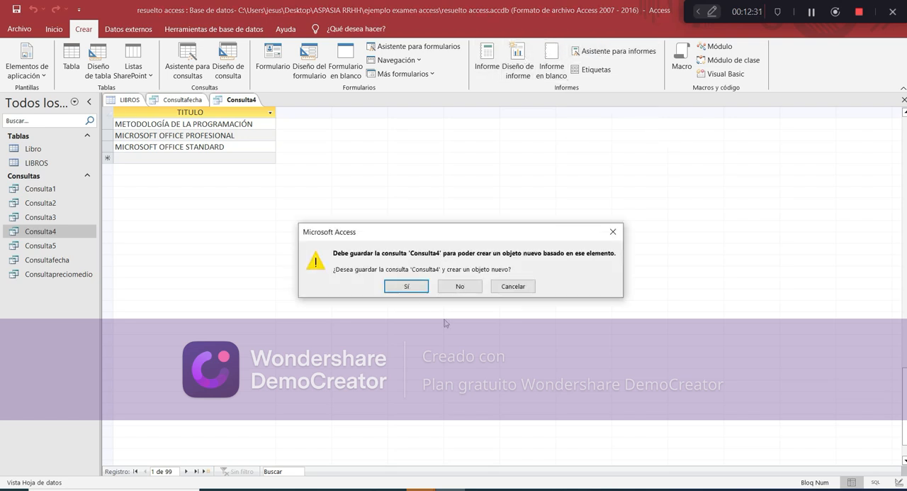
click(413, 290)
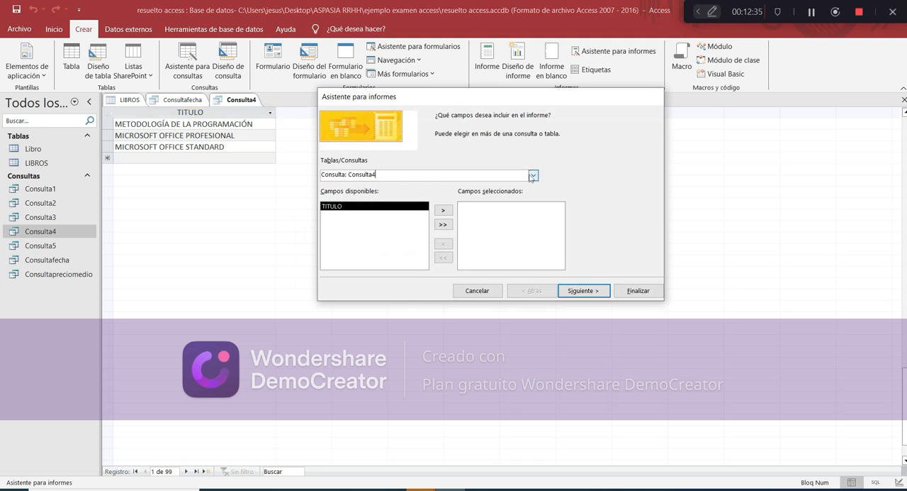
click(533, 175)
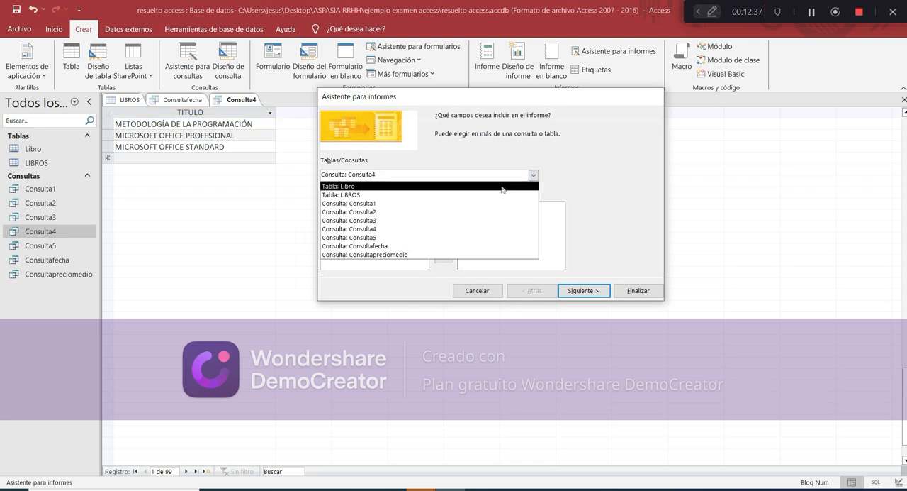
click(502, 188)
Check exercise 5 of the exam PDF for the grouped listing's required fields and return to the report wizard in Access
click(470, 488)
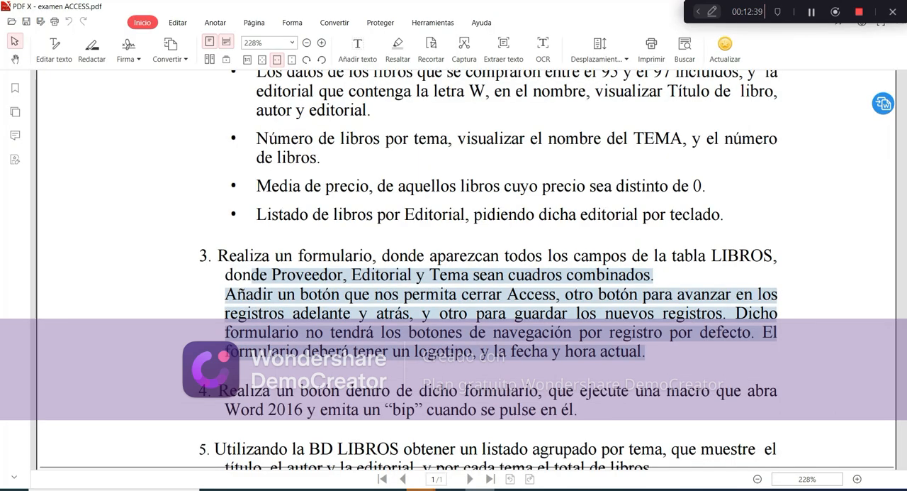
scroll(426, 429, down, 3)
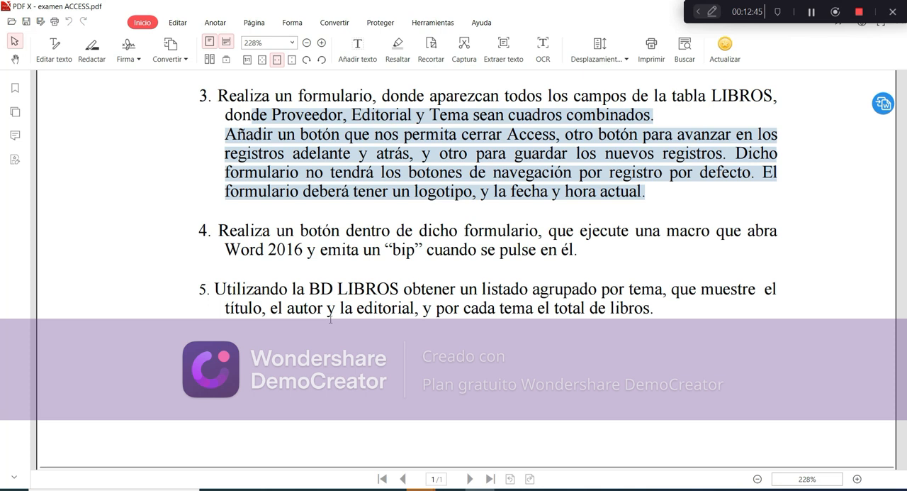
click(451, 489)
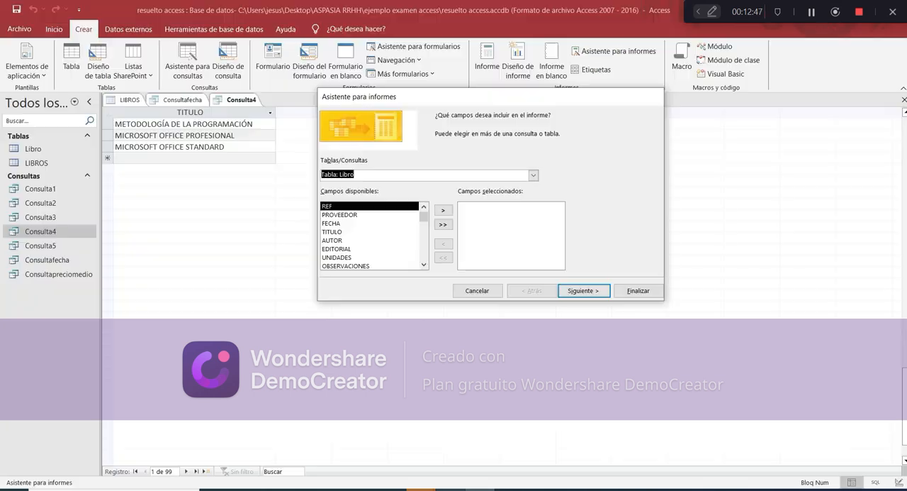
Include the fields TITULO, AUTOR, EDITORIAL and TEMA from the table Libro in the report
click(377, 232)
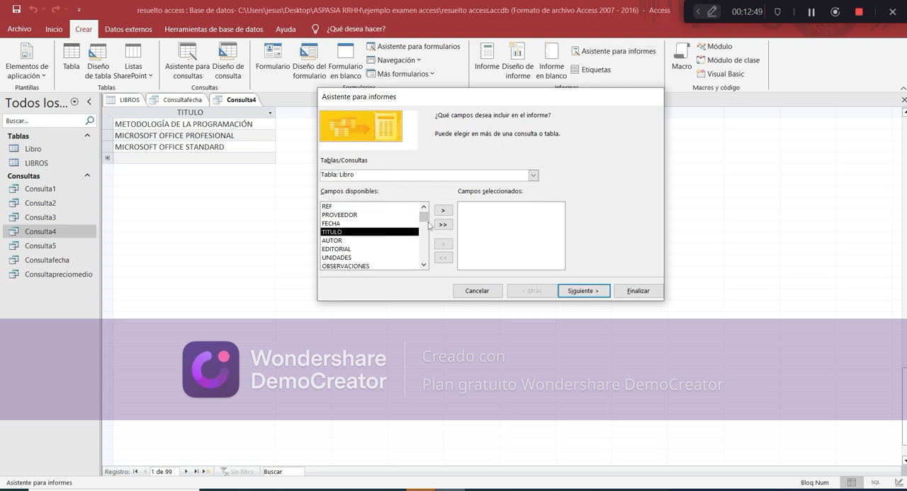
click(442, 210)
click(440, 211)
click(441, 211)
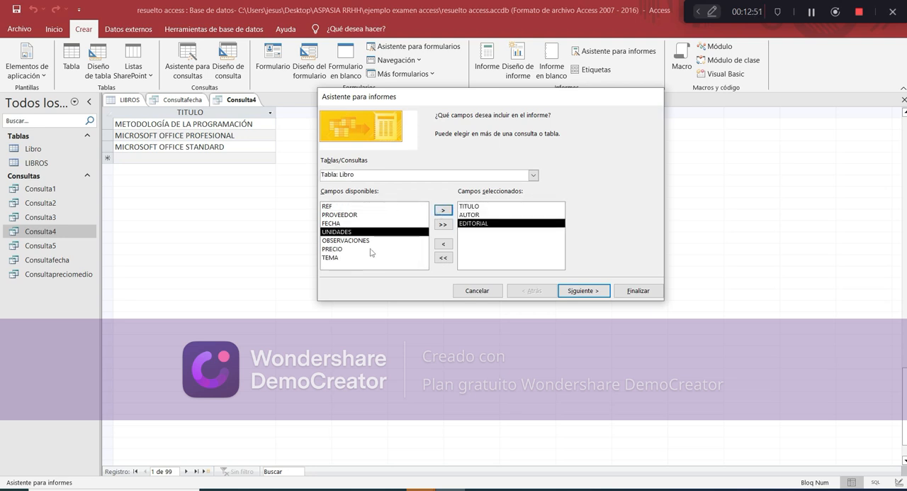
click(370, 249)
click(366, 258)
click(443, 211)
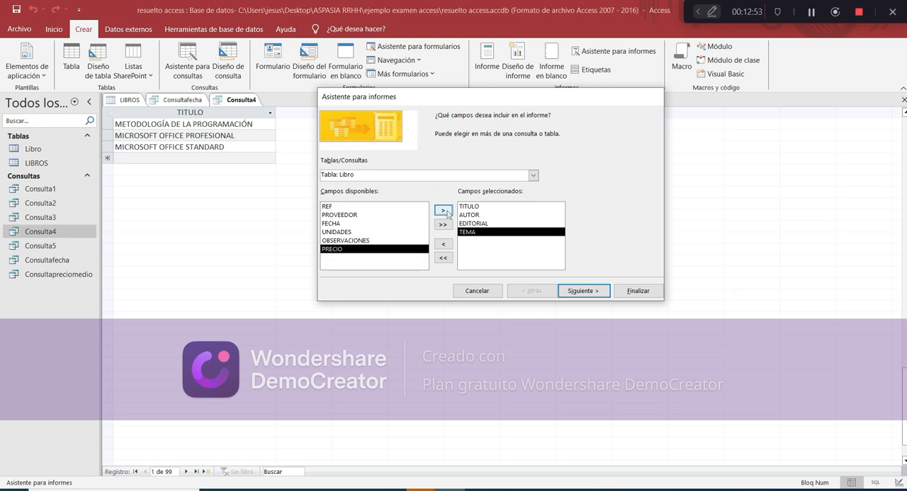
Add TEMA as the report's grouping level and continue to the sorting options
click(580, 292)
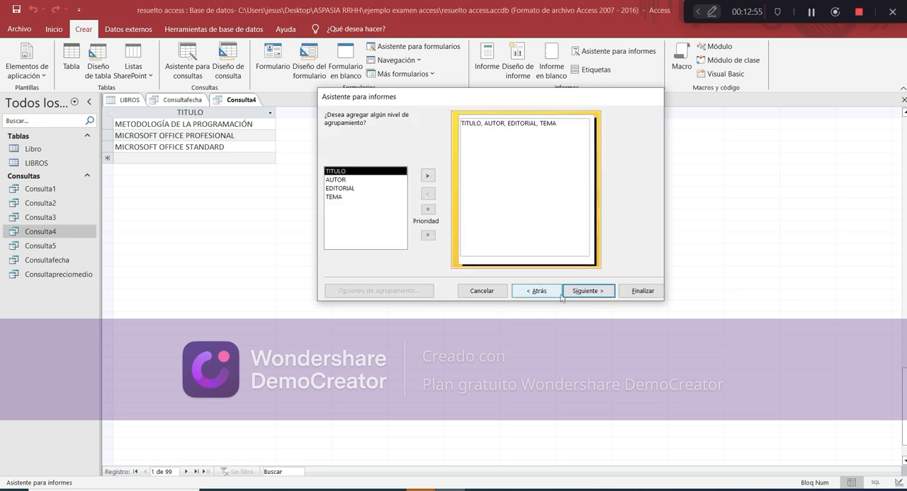
click(359, 196)
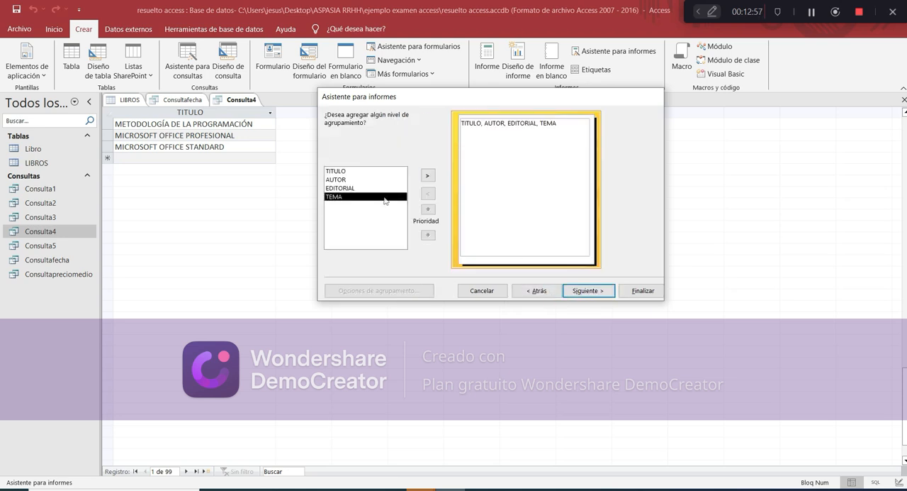
click(427, 175)
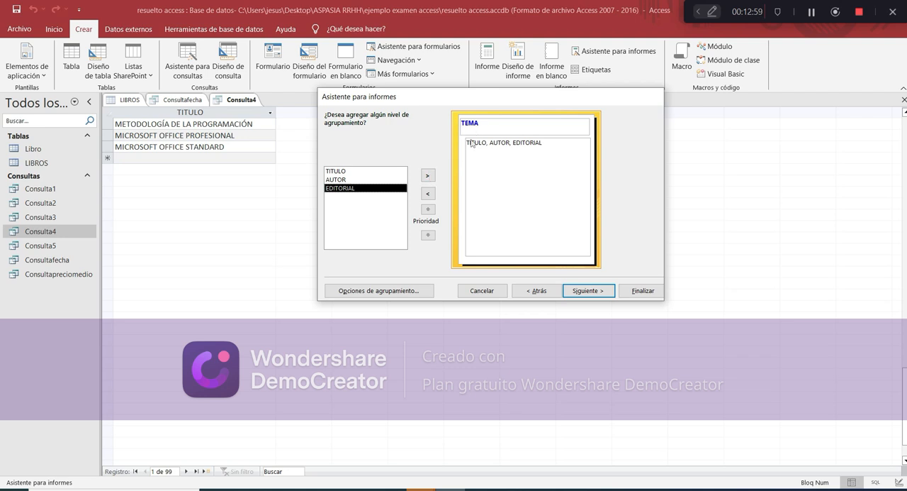
click(588, 292)
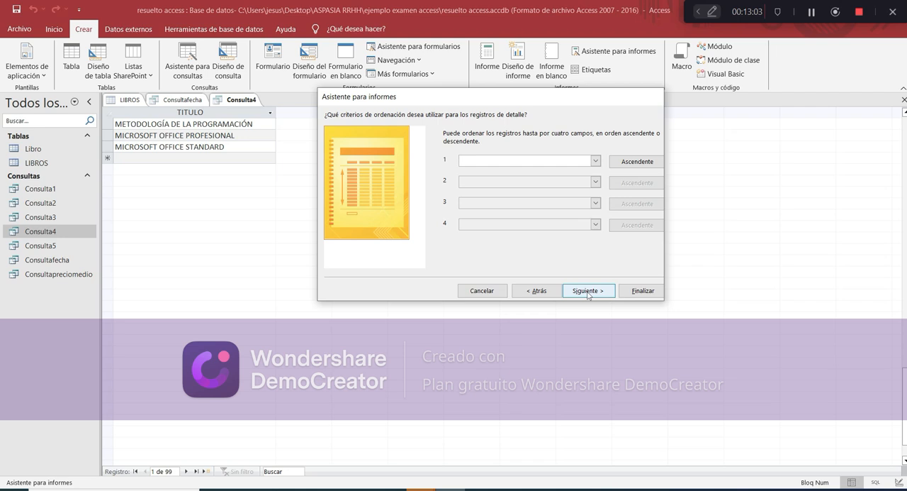
Keep the default sorting and layout, title the report Informeportema and finish the wizard with the preview option
click(587, 292)
click(587, 292)
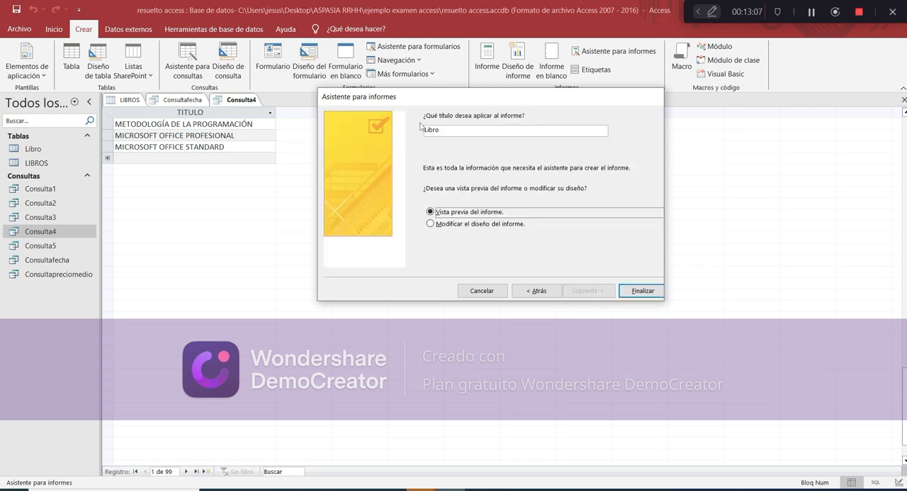
drag(450, 129, 399, 131)
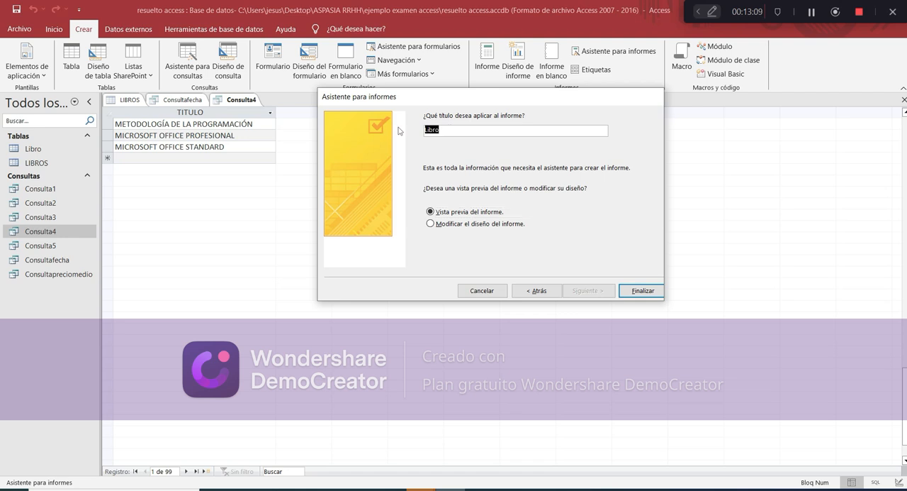
text(Informeportema)
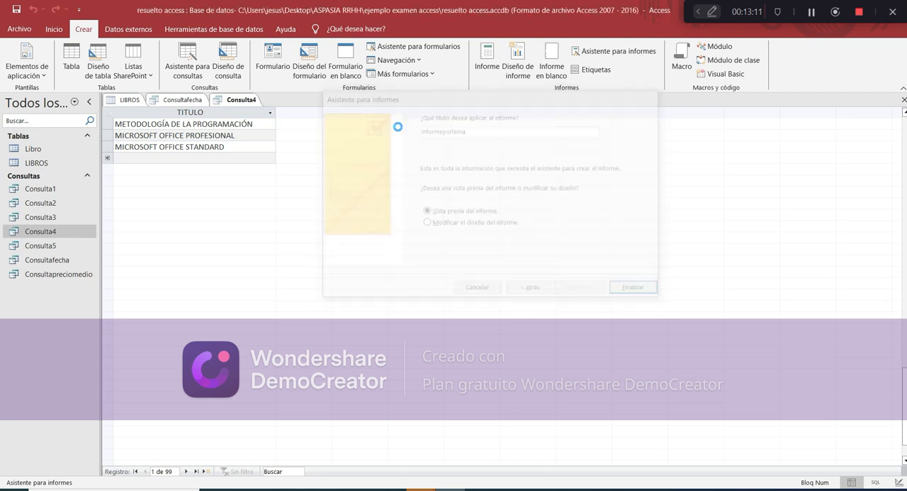
key(Return)
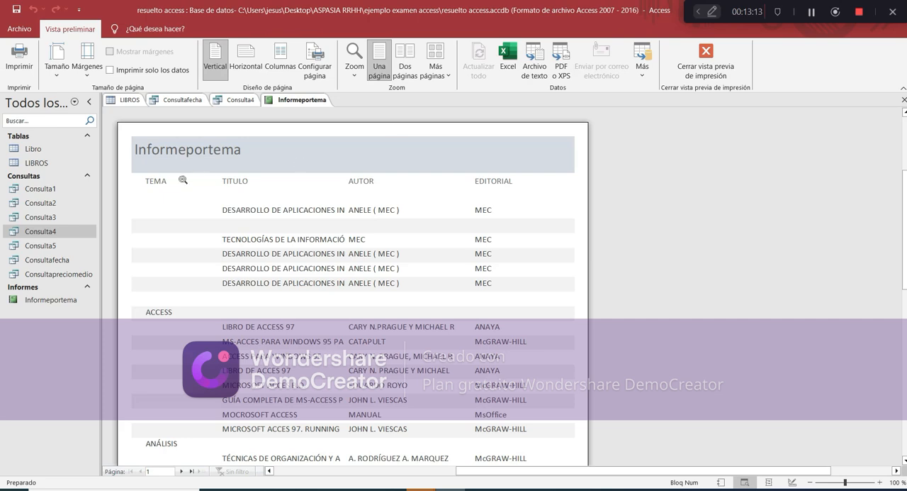
Look through the first page of the Informeportema preview and close the print preview
scroll(184, 291, down, 2)
scroll(177, 291, down, 12)
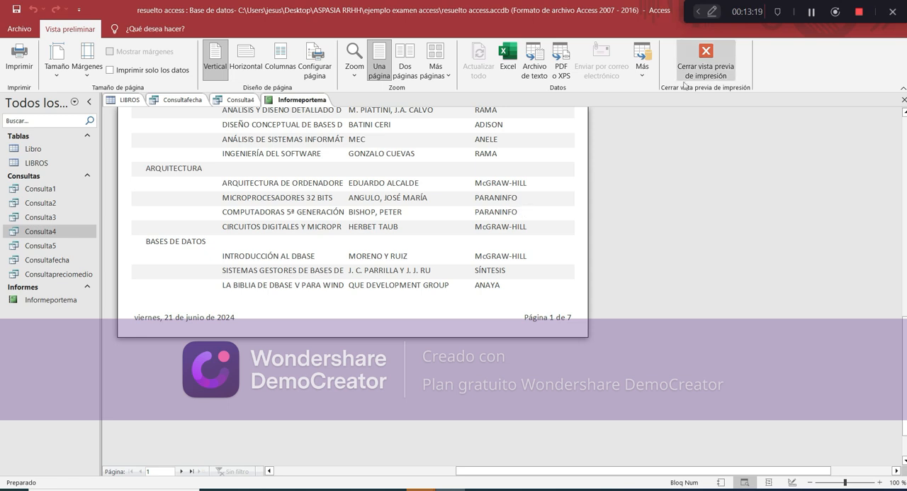
click(704, 69)
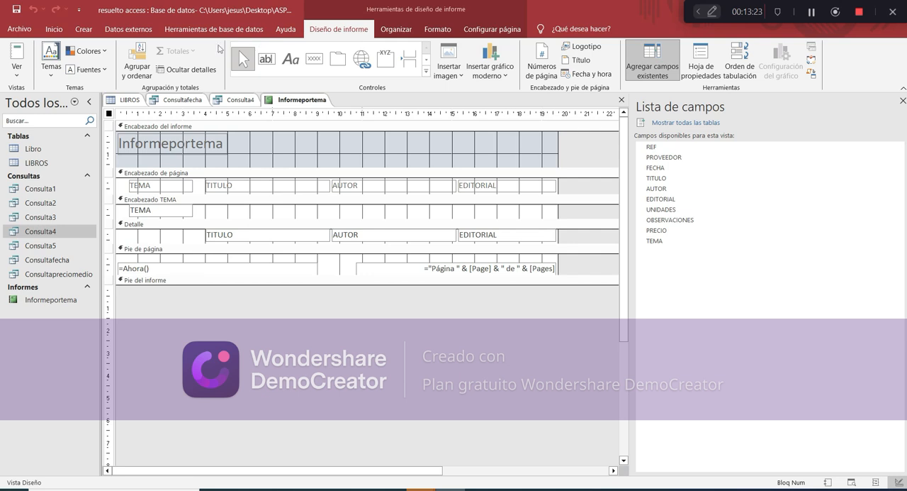
Start the form wizard, check the form requirements of exercise 3 in the exam PDF and return to Access
click(84, 29)
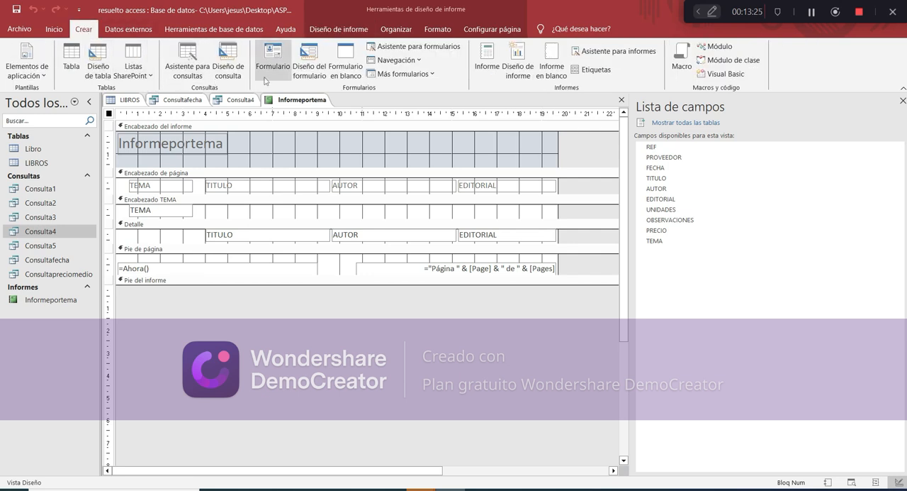
click(435, 49)
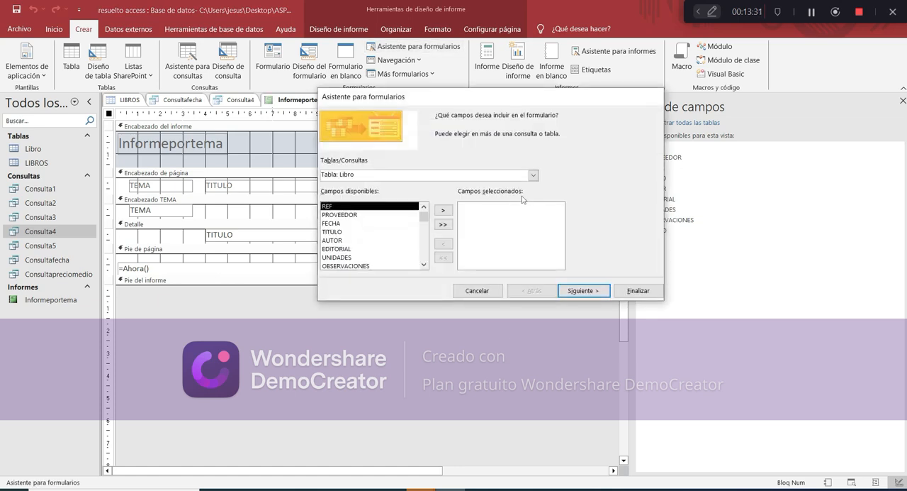
click(451, 489)
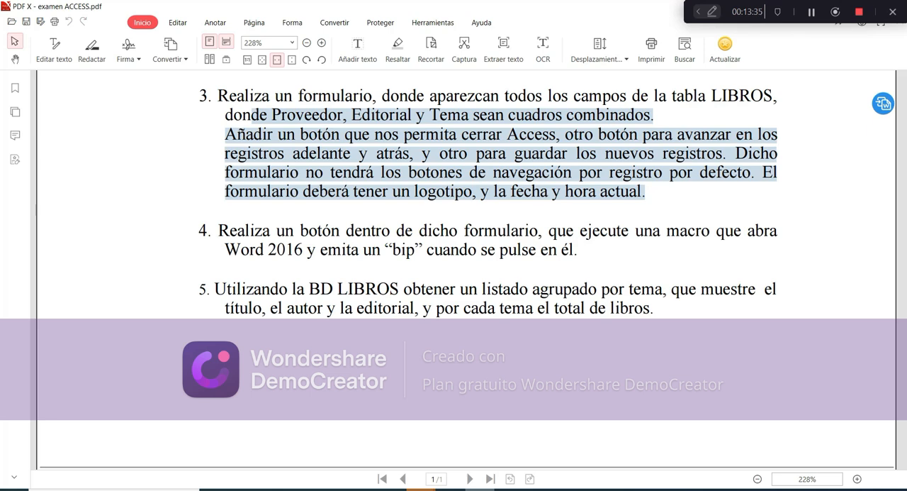
click(451, 490)
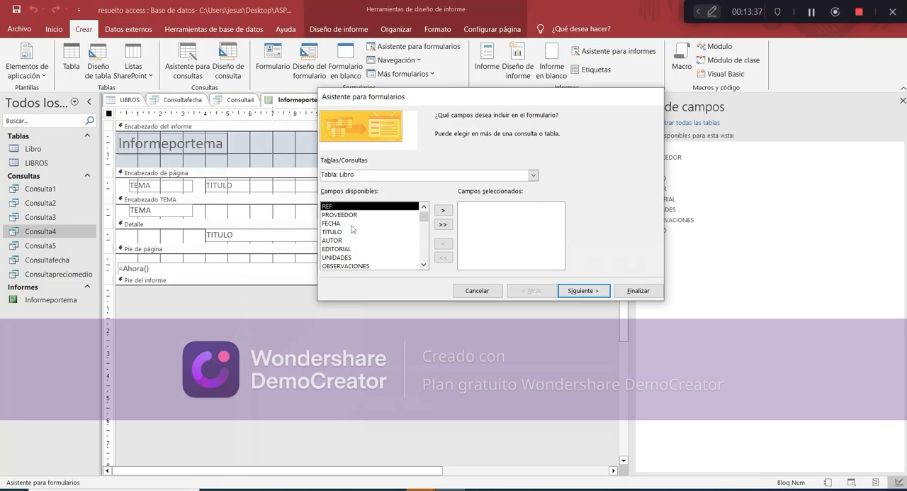
Include all fields of the table Libro, keep the default layout and create the form with the title Formulario
click(445, 225)
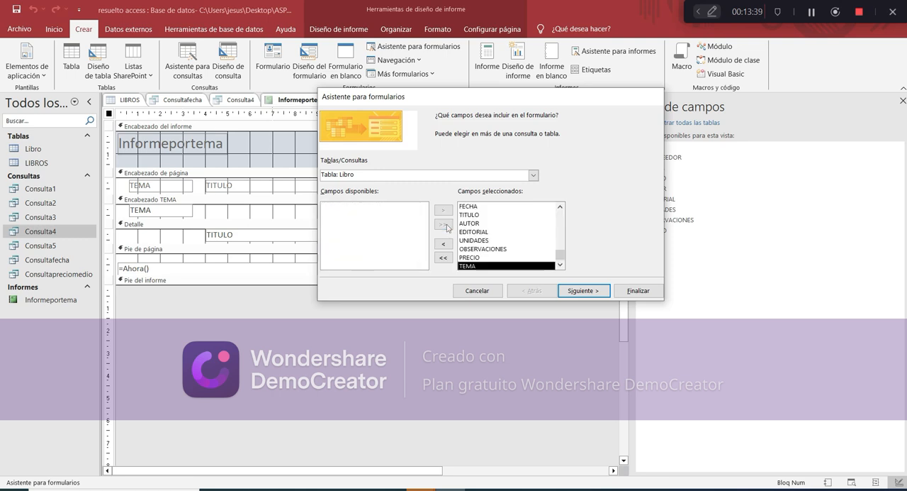
click(583, 290)
click(585, 291)
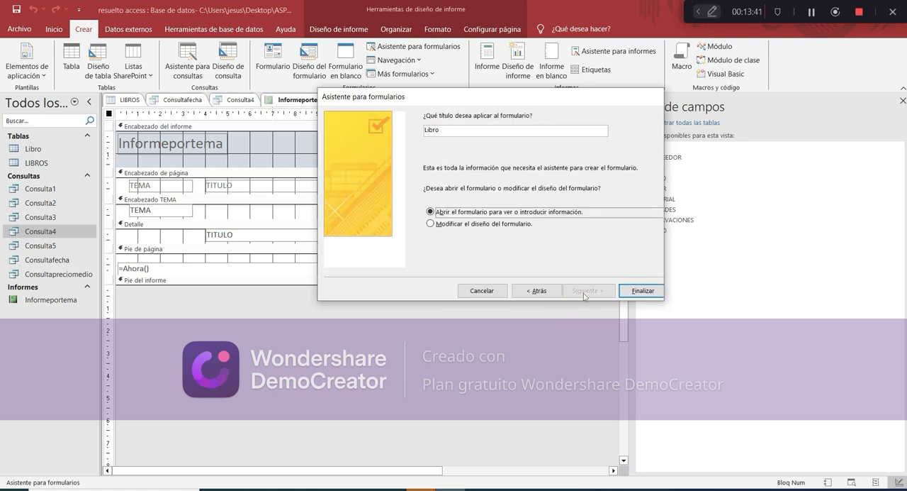
double_click(470, 130)
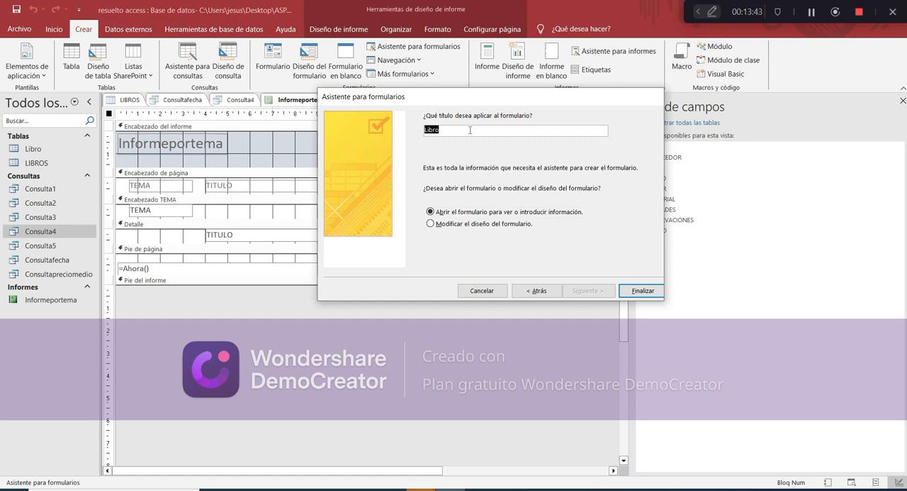
text(Formulario)
key(Return)
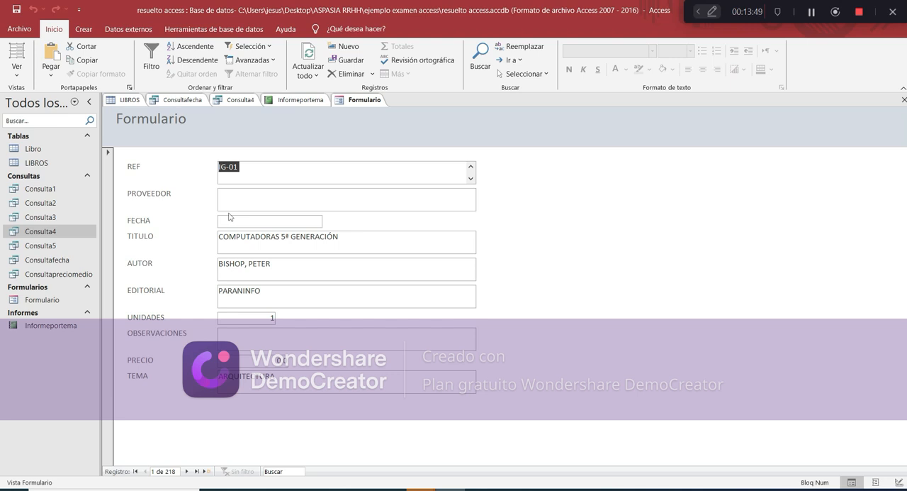
Switch the form to Design view and place a list box control over the PROVEEDOR field
click(17, 70)
click(43, 141)
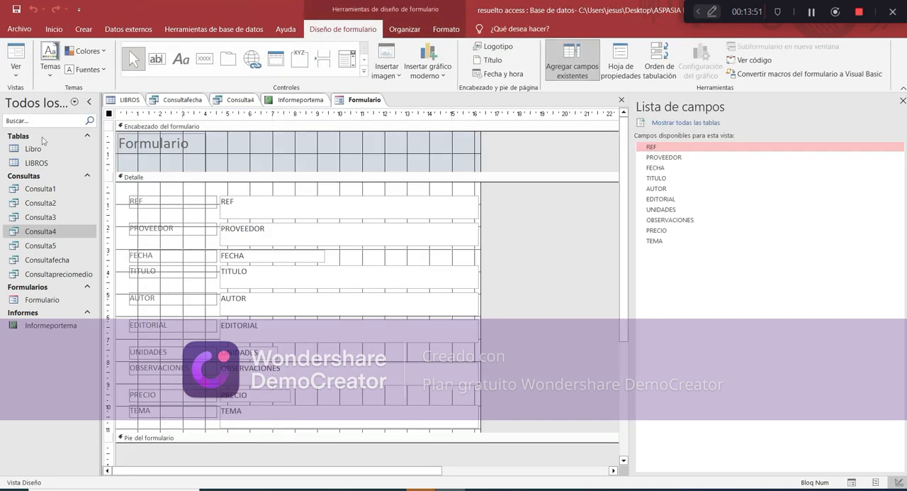
click(256, 229)
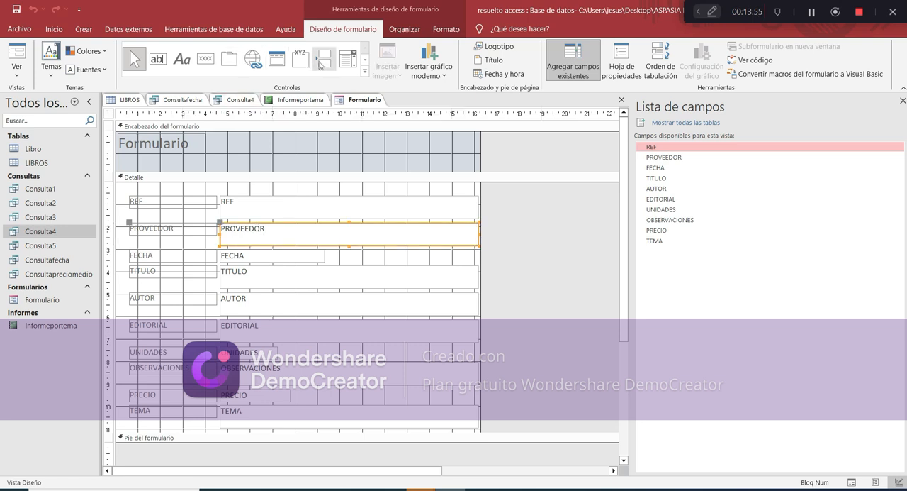
click(365, 71)
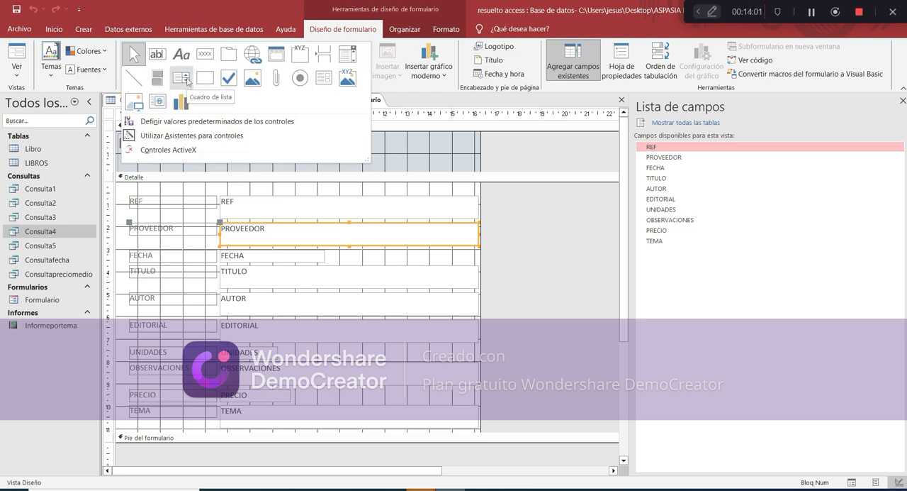
click(187, 82)
click(255, 235)
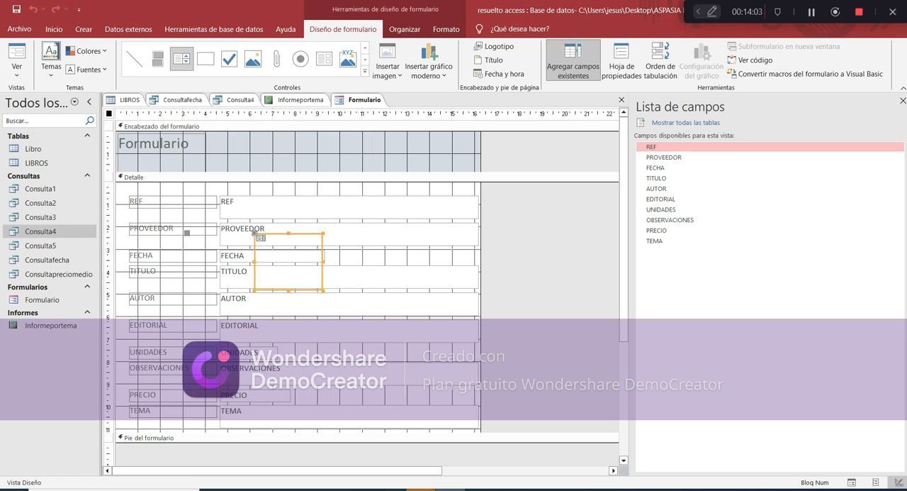